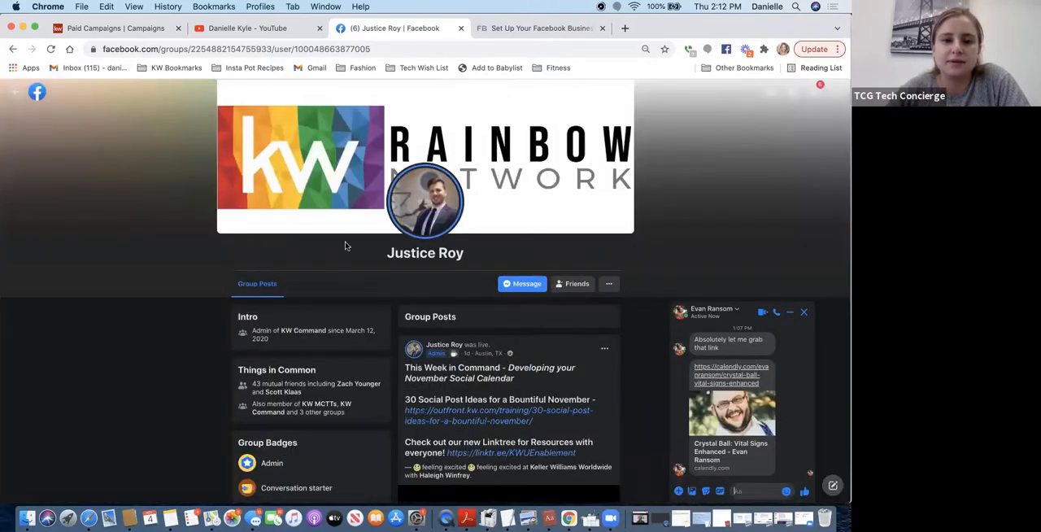
# - Leave the group member's profile for the Facebook home feed and close the floating video player
pyautogui.click(16, 95)
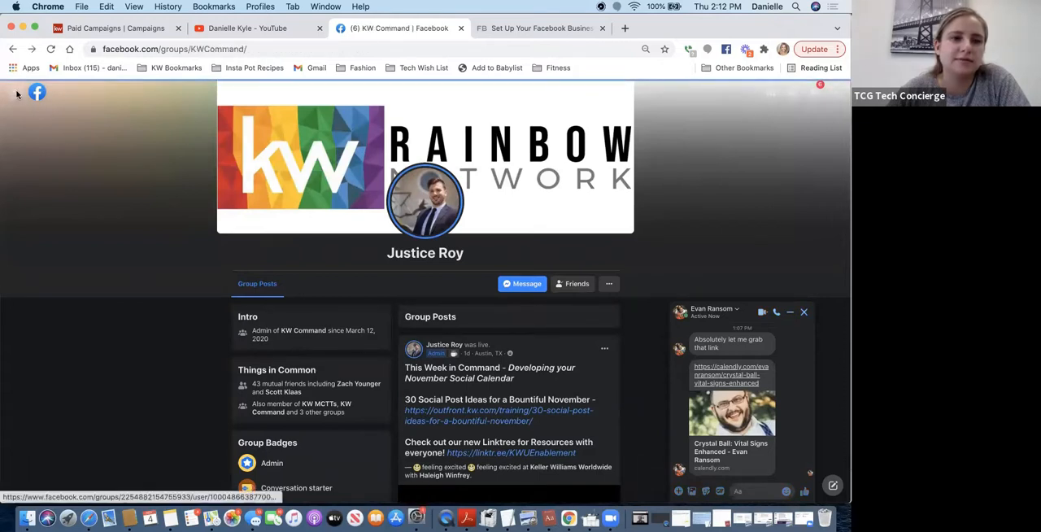
pyautogui.click(17, 92)
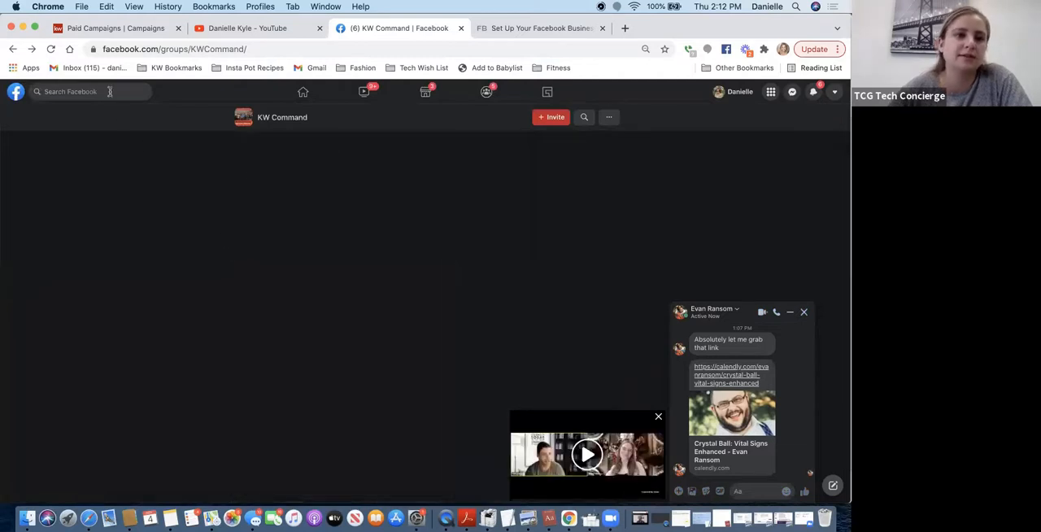
pyautogui.click(300, 95)
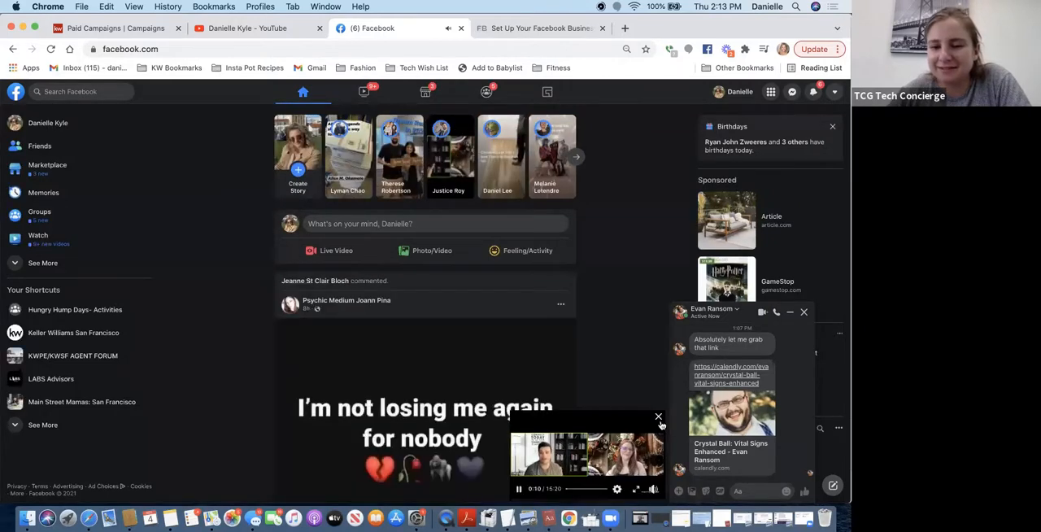
pyautogui.click(660, 419)
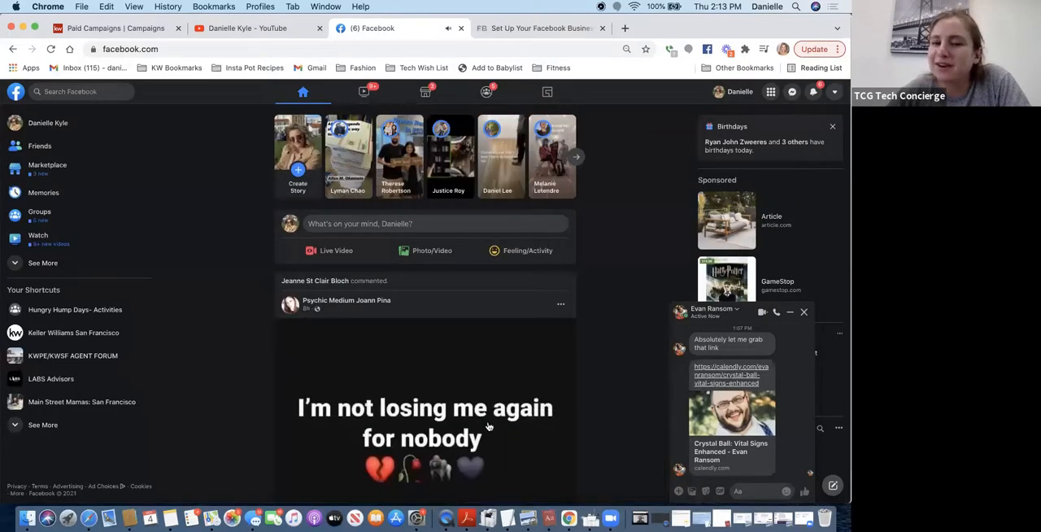
pyautogui.scroll(3, 183, 165)
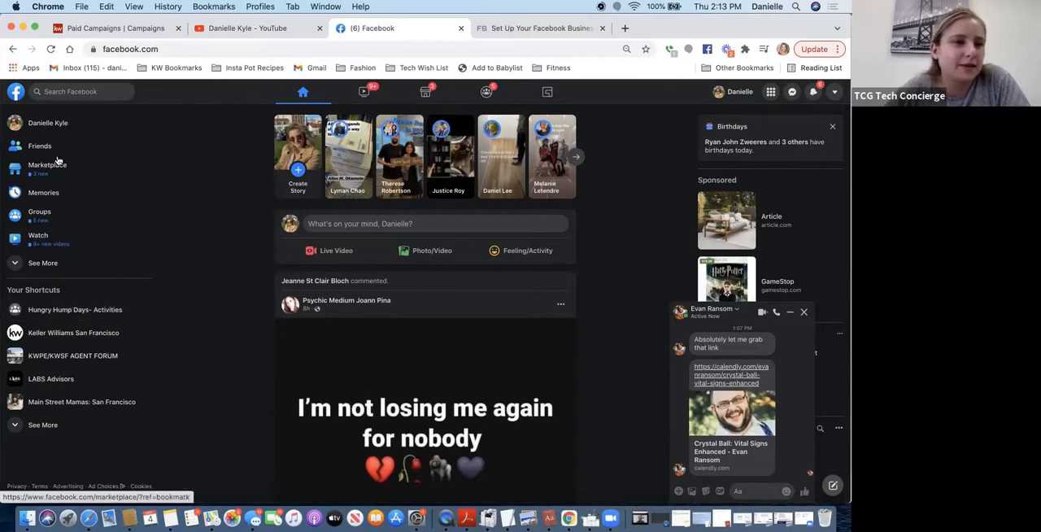
# - Open the personal profile and set the audience of the October 28 shared memory post to Public
pyautogui.click(49, 124)
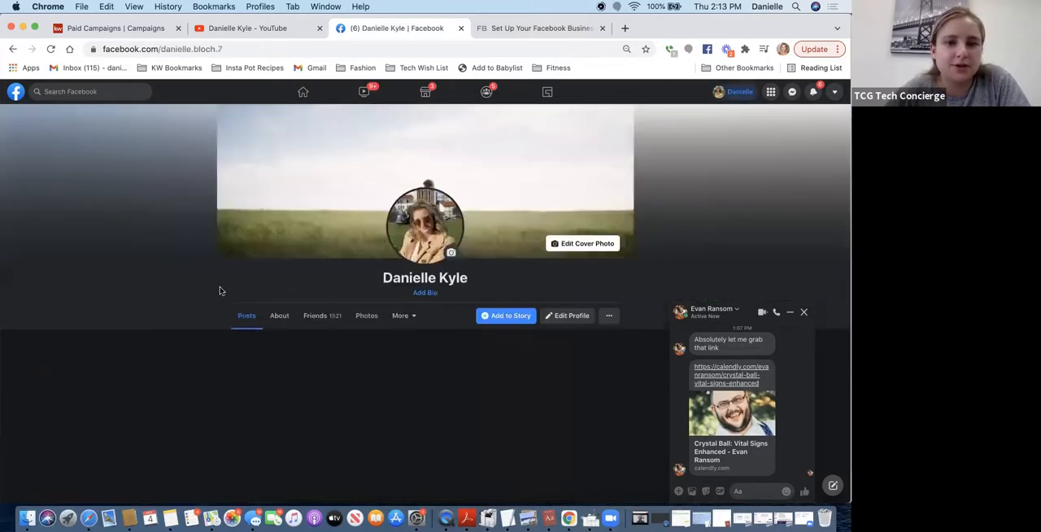
pyautogui.scroll(-10, 277, 338)
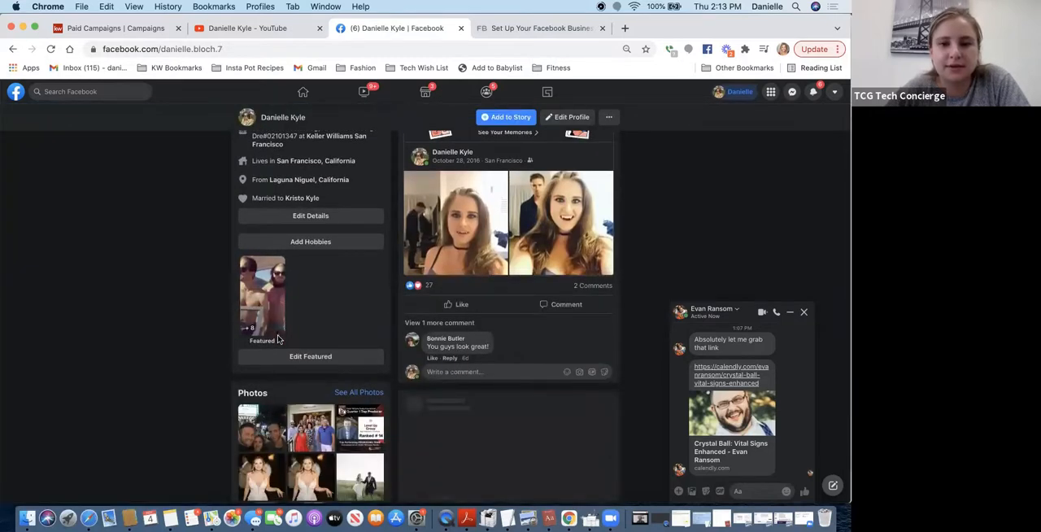
pyautogui.scroll(3, 277, 338)
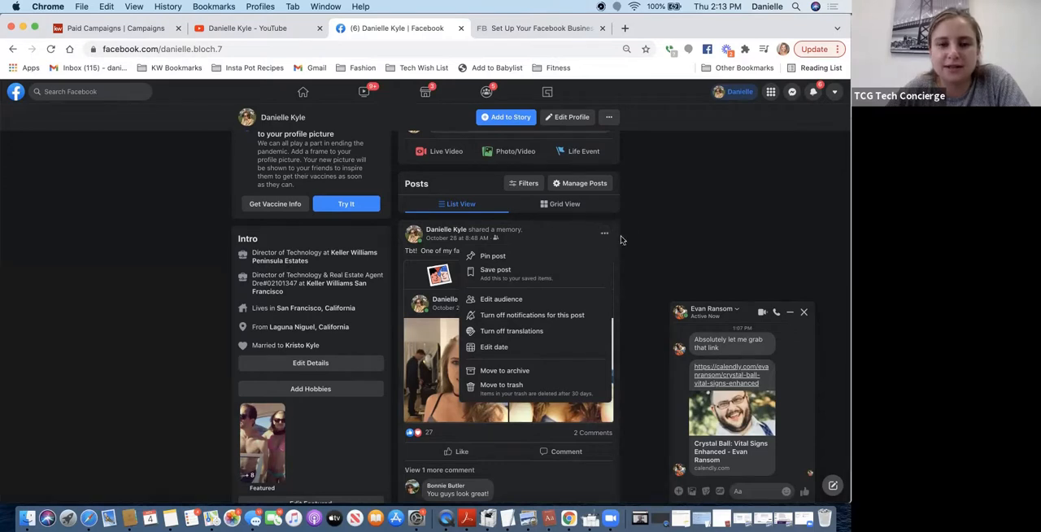
pyautogui.click(543, 300)
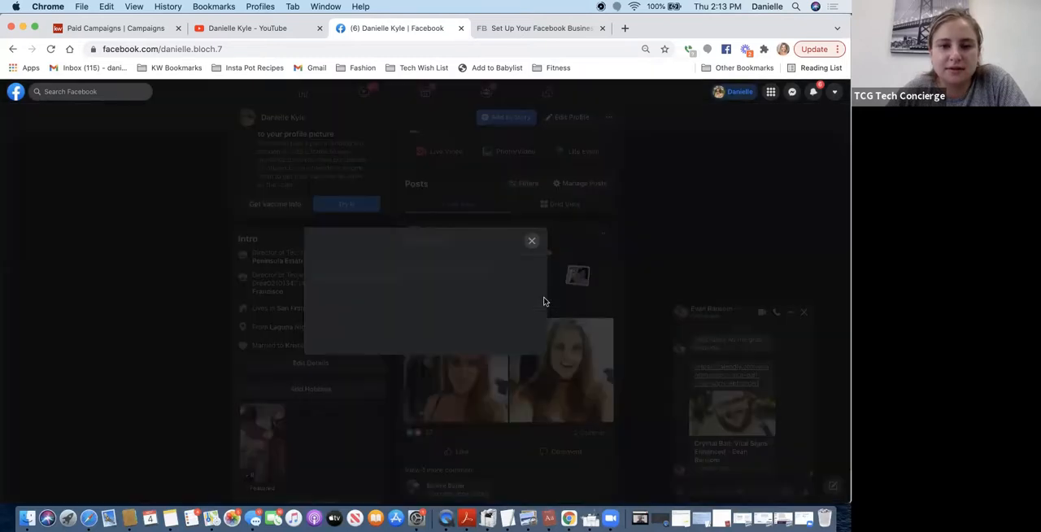
pyautogui.click(533, 201)
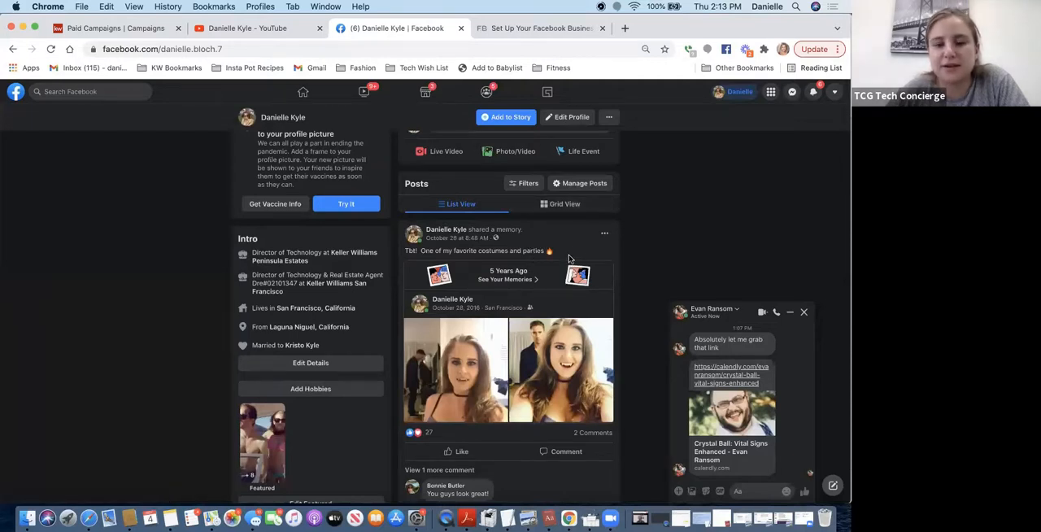
# - Review the audience icons on the profile's posts and the options offered for the October 28 shared memory post
pyautogui.click(603, 234)
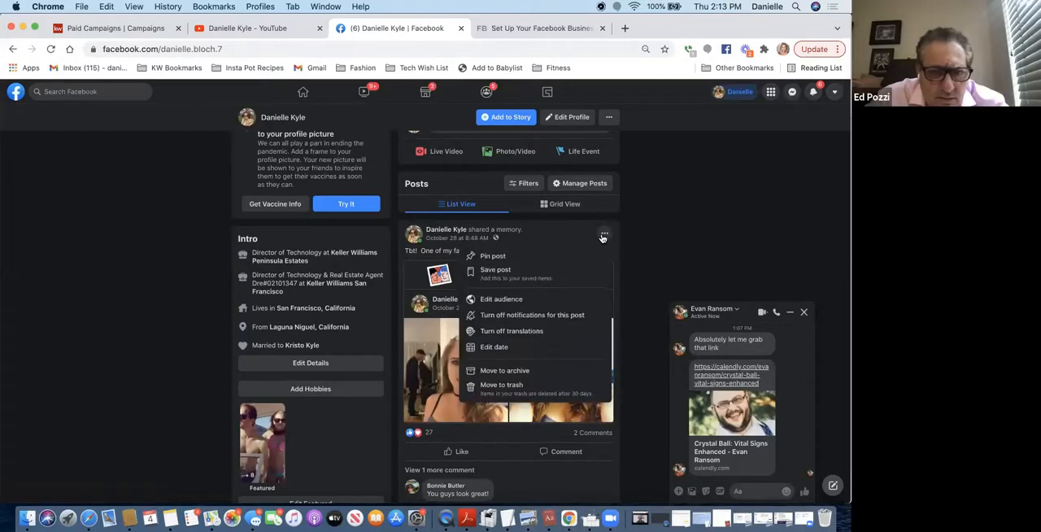
pyautogui.click(672, 217)
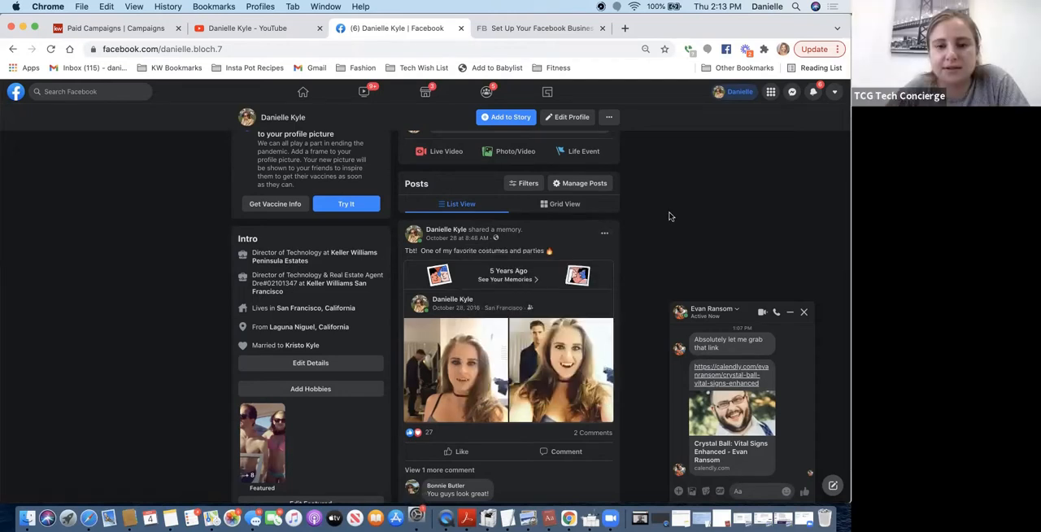
pyautogui.scroll(-5, 486, 380)
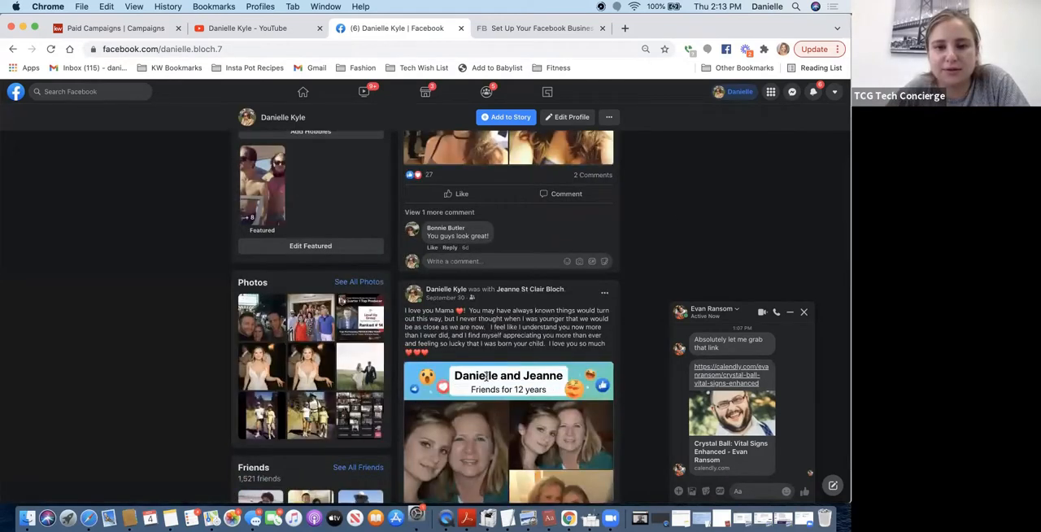
pyautogui.scroll(5, 486, 379)
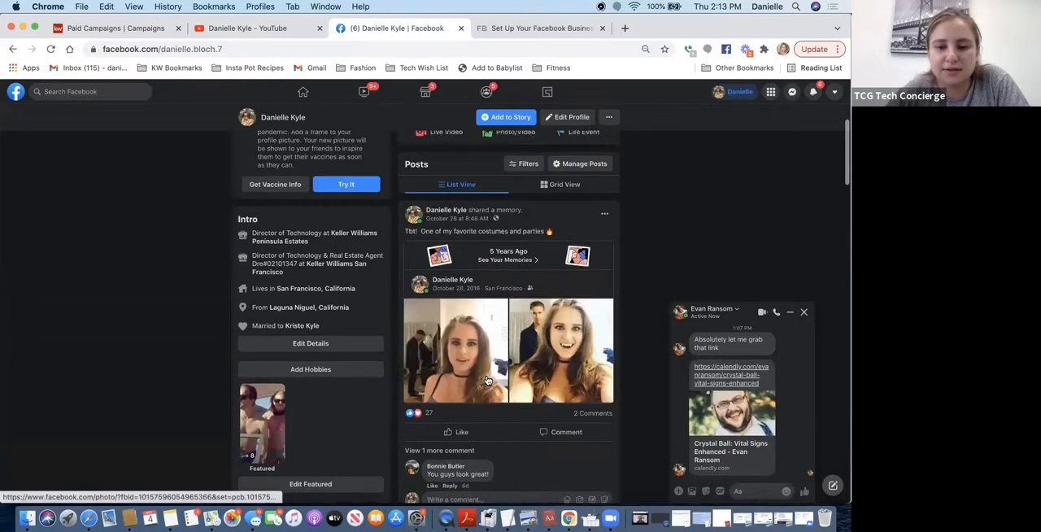
pyautogui.scroll(1, 569, 358)
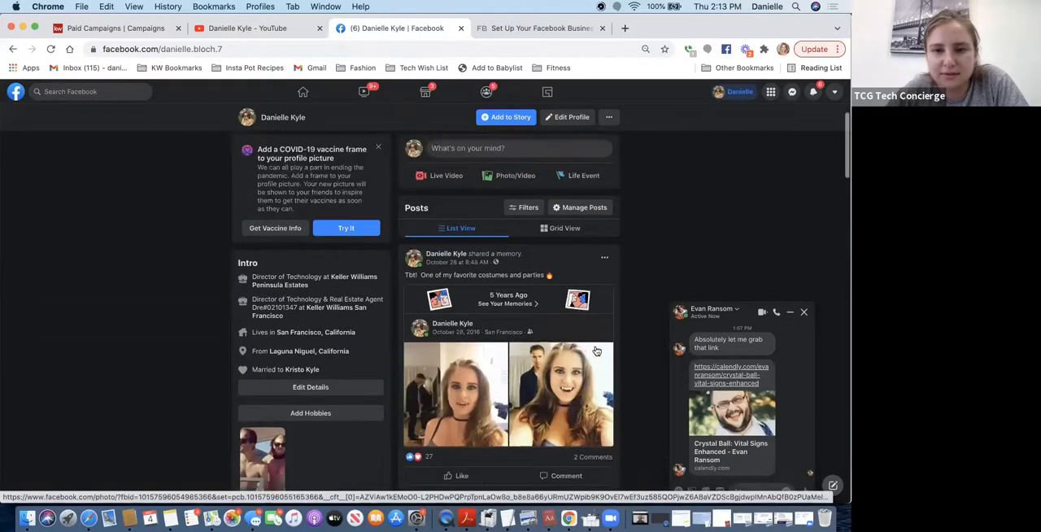
pyautogui.click(604, 259)
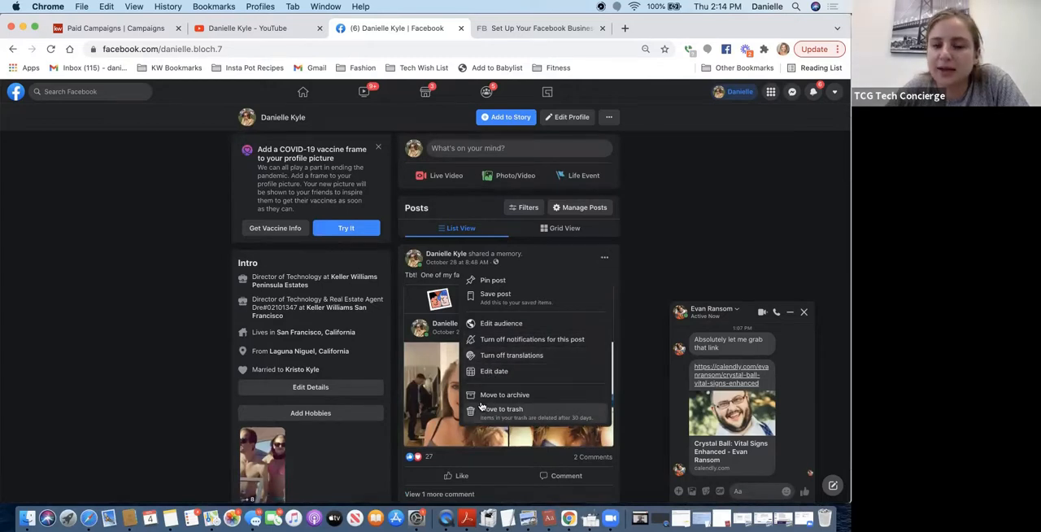
pyautogui.click(679, 221)
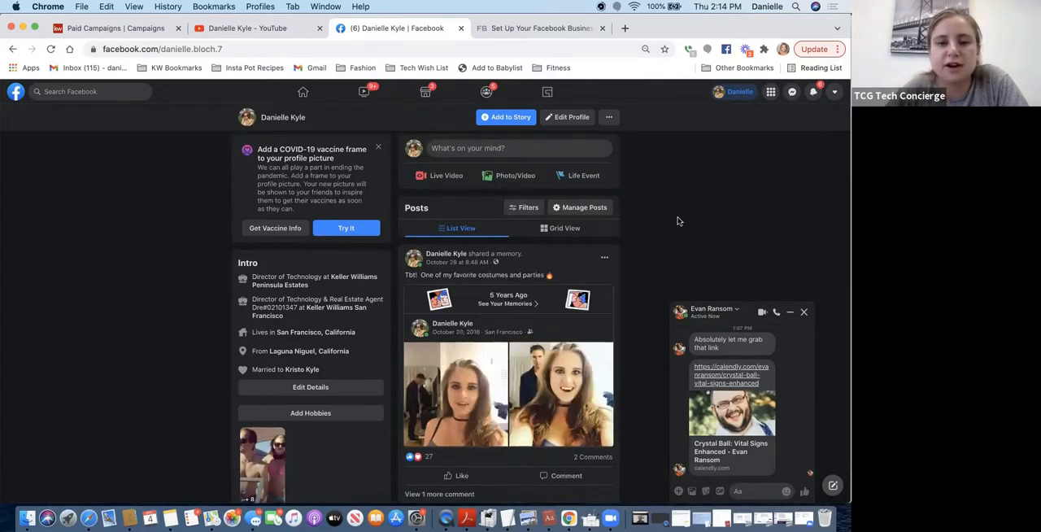
pyautogui.scroll(-3, 523, 324)
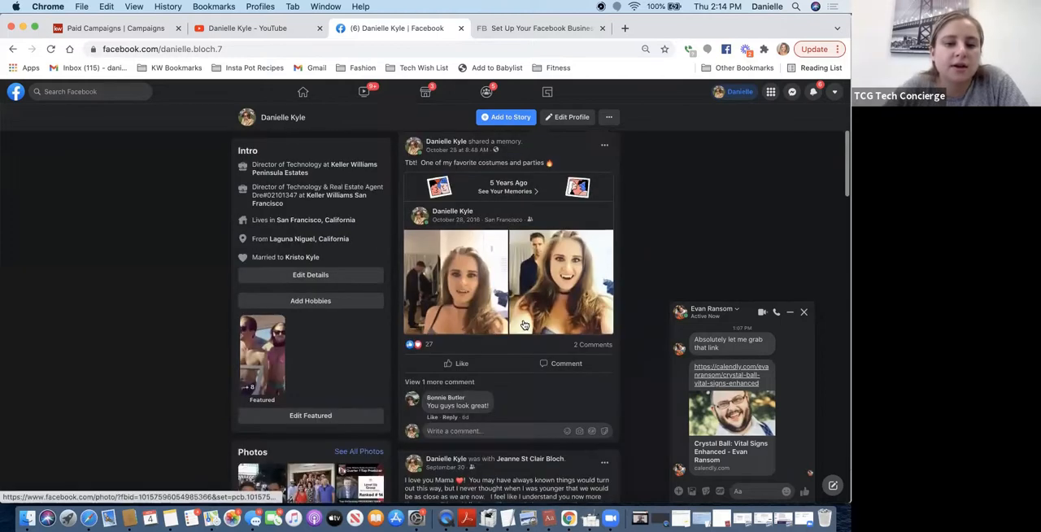
# - Return to the home feed and open the list of managed Pages from the full set of shortcuts
pyautogui.click(304, 95)
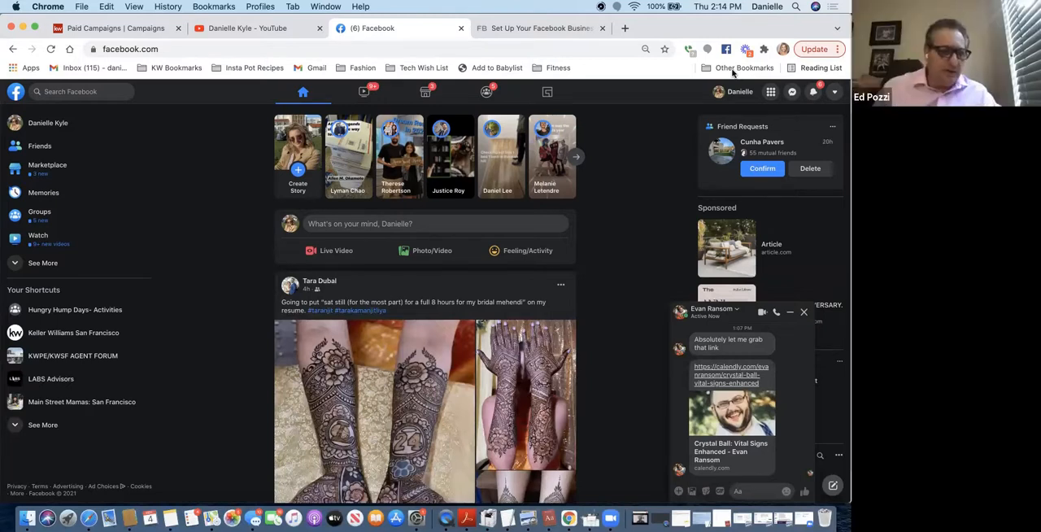
pyautogui.click(35, 265)
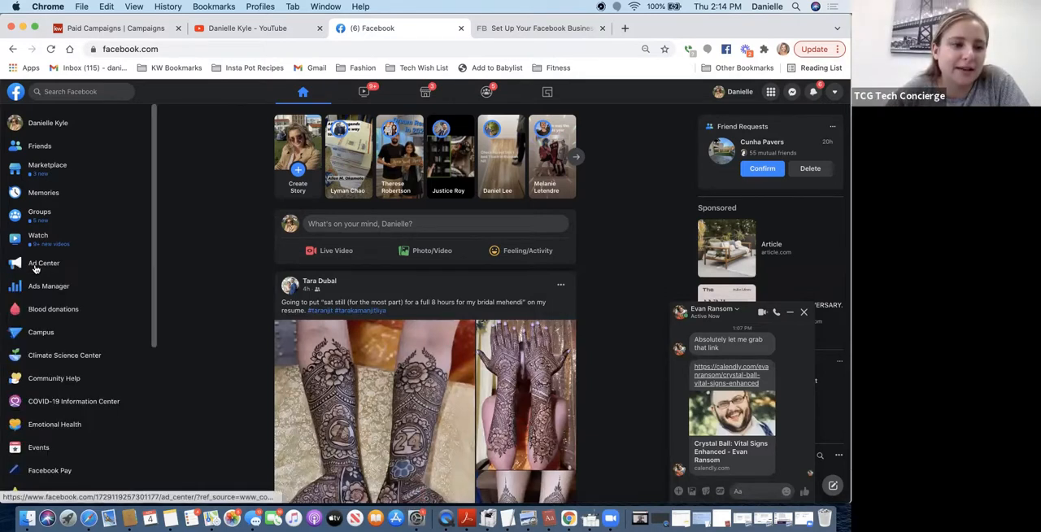
pyautogui.scroll(-3, 29, 370)
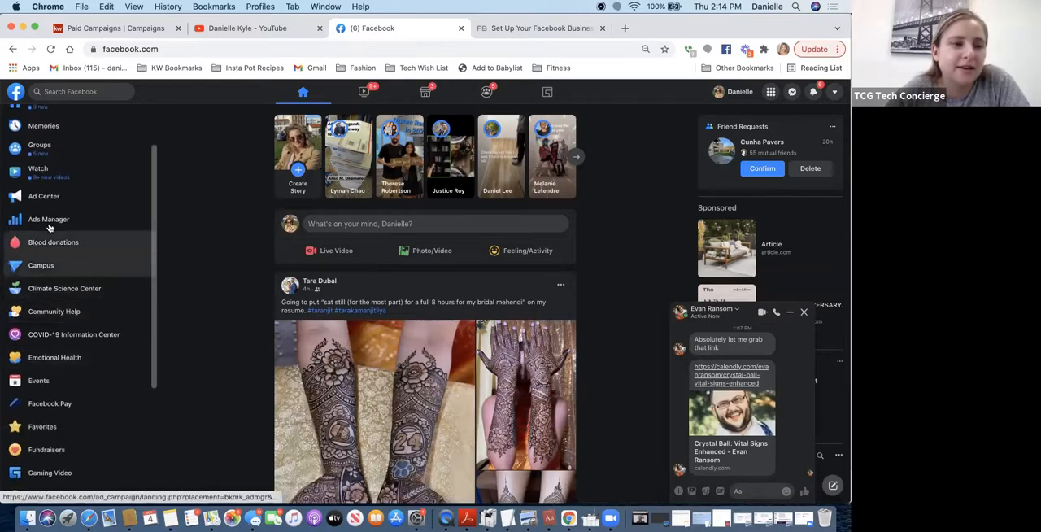
pyautogui.scroll(3, 50, 229)
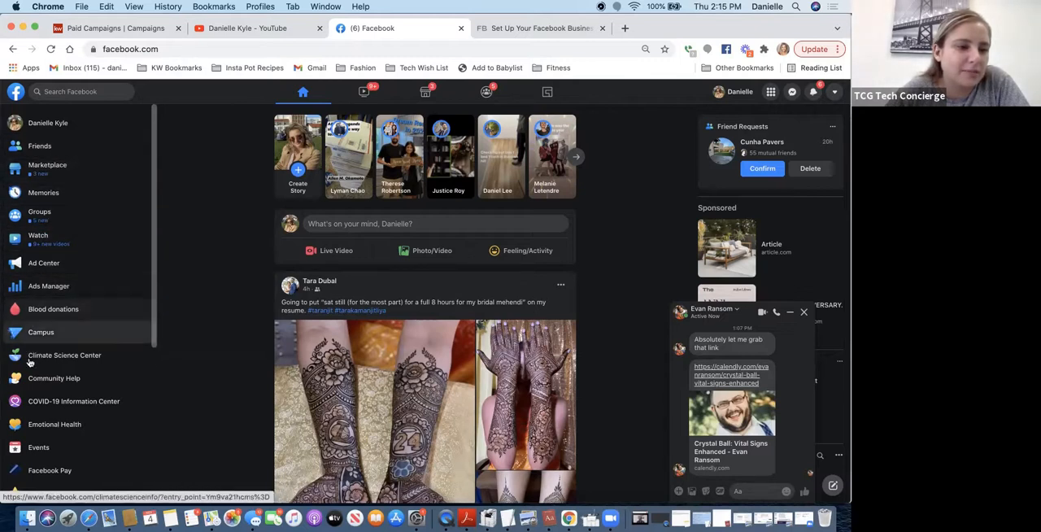
pyautogui.scroll(-5, 30, 363)
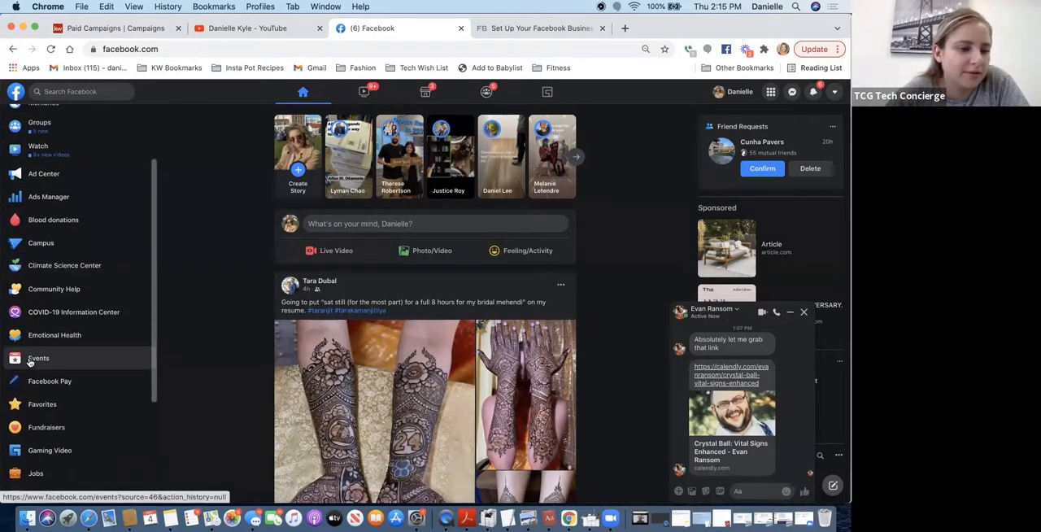
pyautogui.scroll(-3, 30, 362)
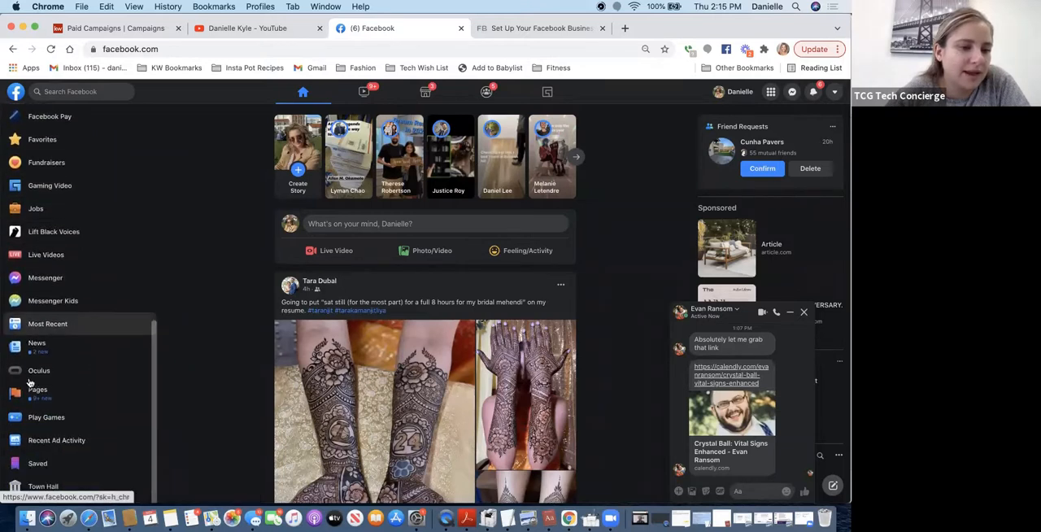
pyautogui.click(67, 396)
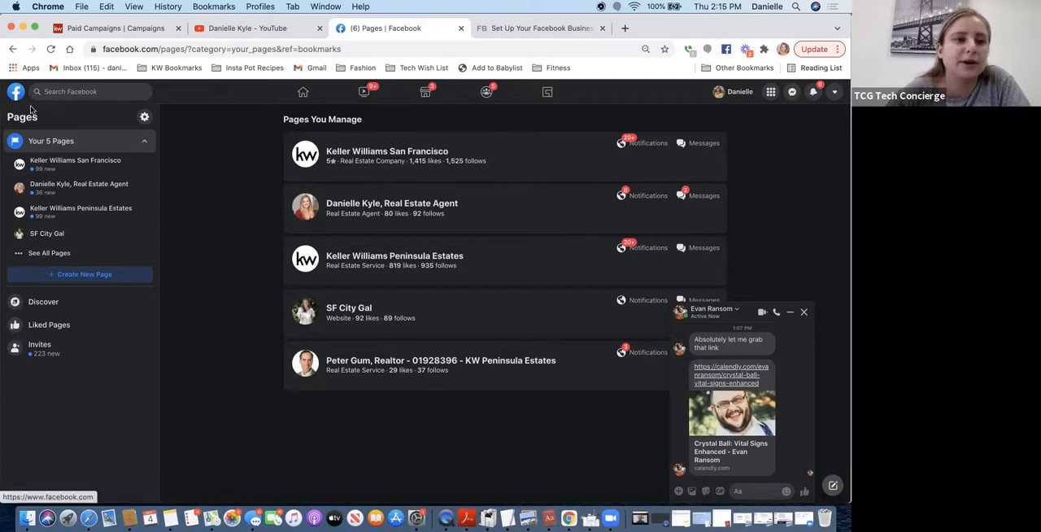
# - Go back to the home feed, reopen the managed Pages list and open the personal real estate agent Page
pyautogui.click(11, 49)
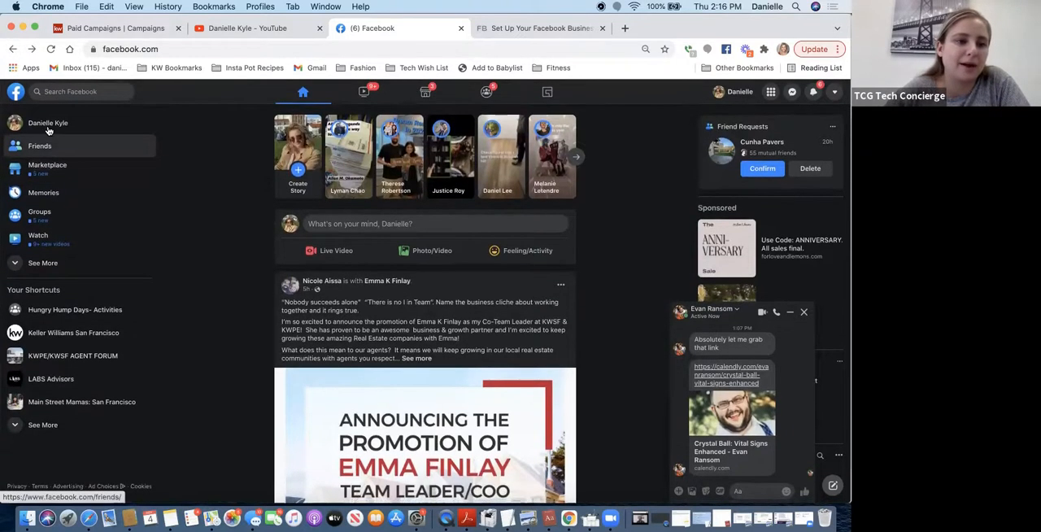
pyautogui.click(18, 261)
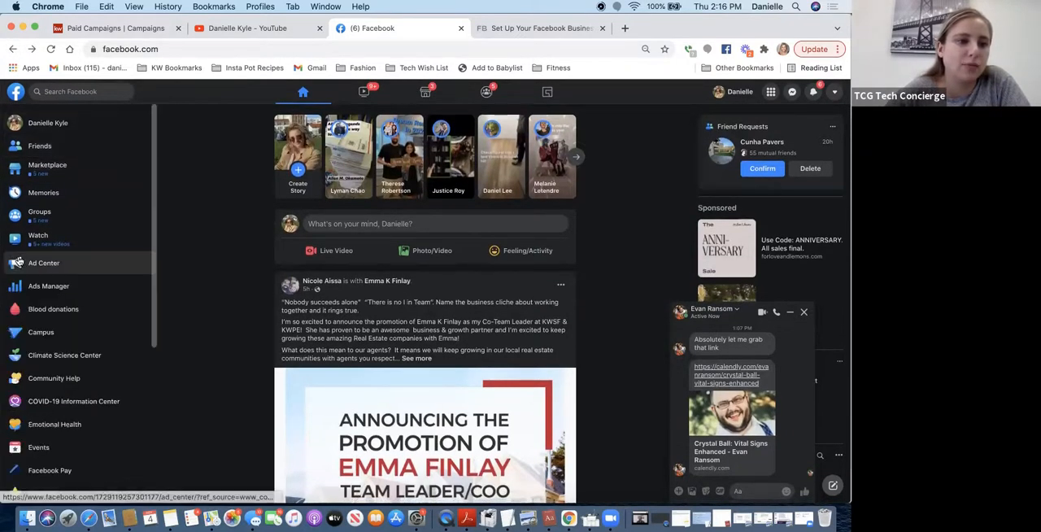
pyautogui.scroll(-10, 36, 336)
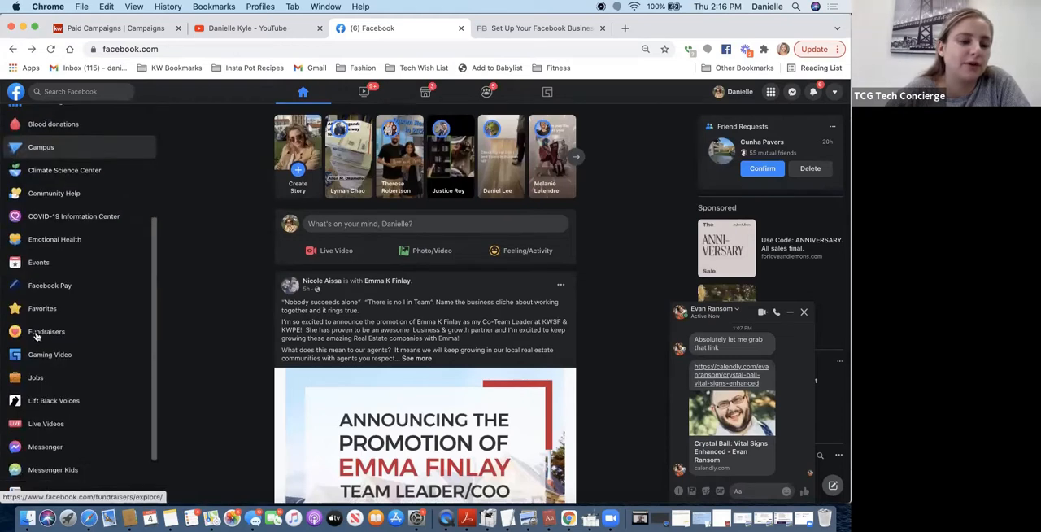
pyautogui.click(36, 212)
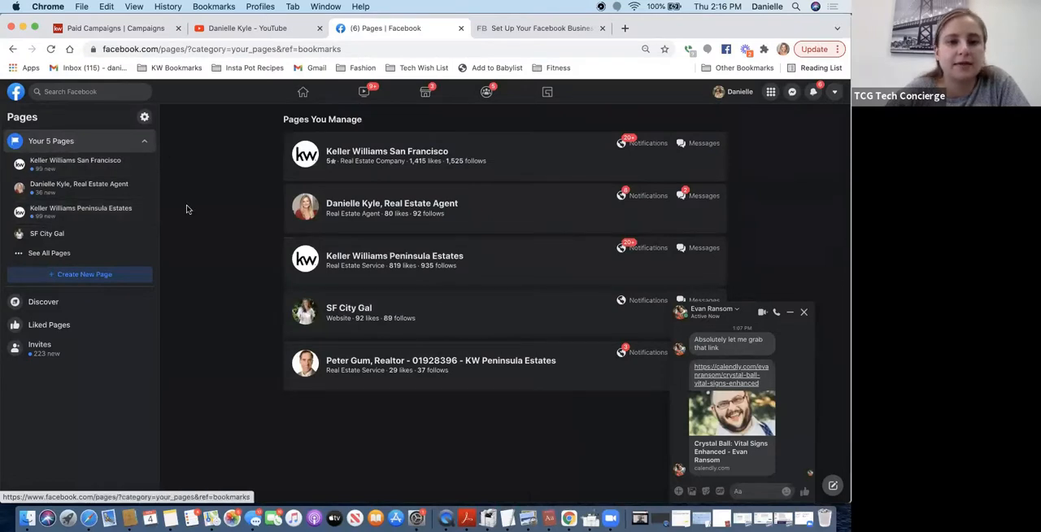
pyautogui.click(400, 209)
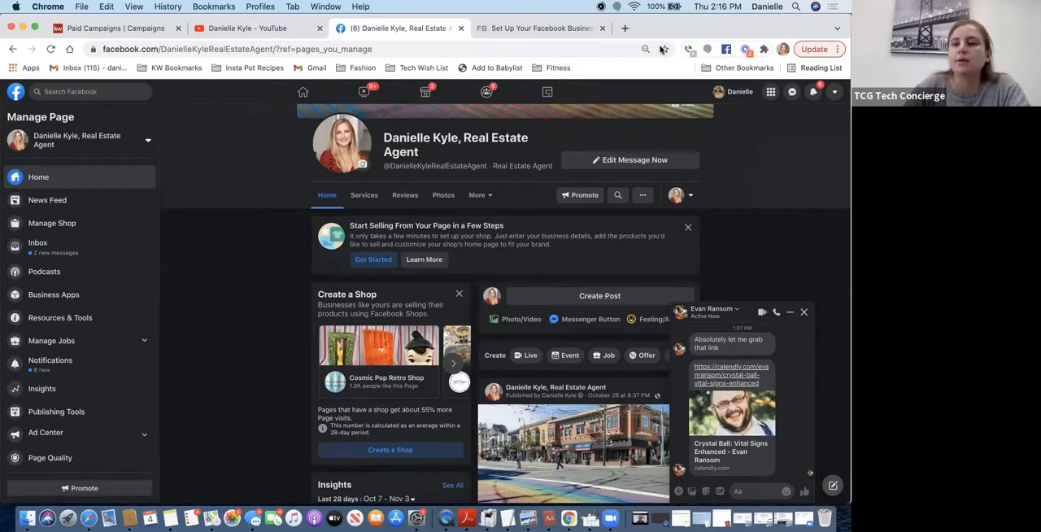
# - Start creating a new Facebook Page and close the open chat window
pyautogui.click(836, 93)
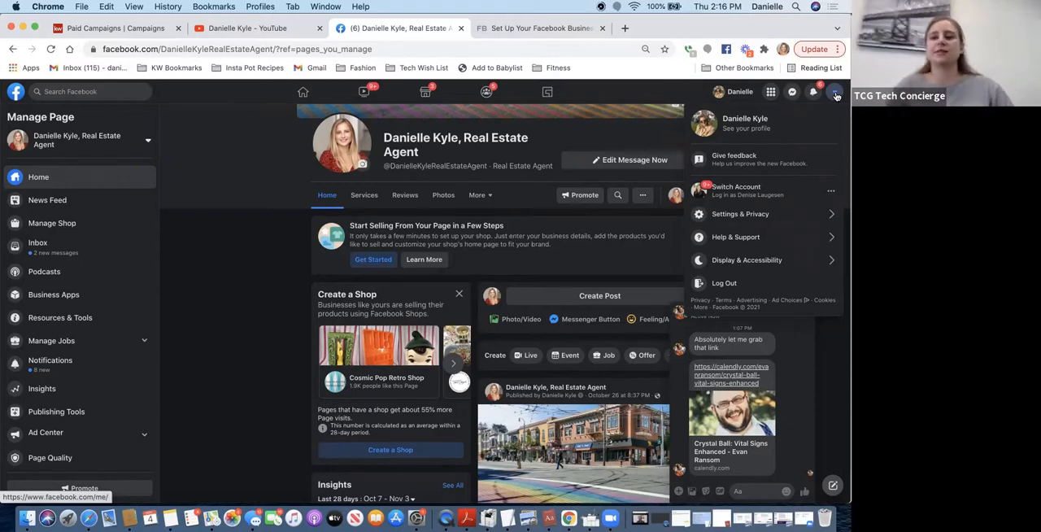
pyautogui.click(771, 92)
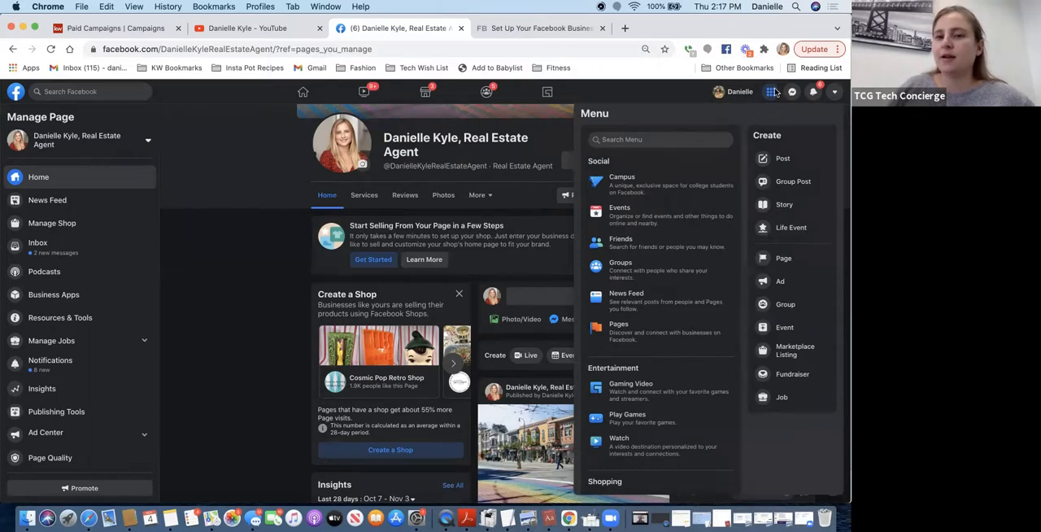
pyautogui.click(772, 262)
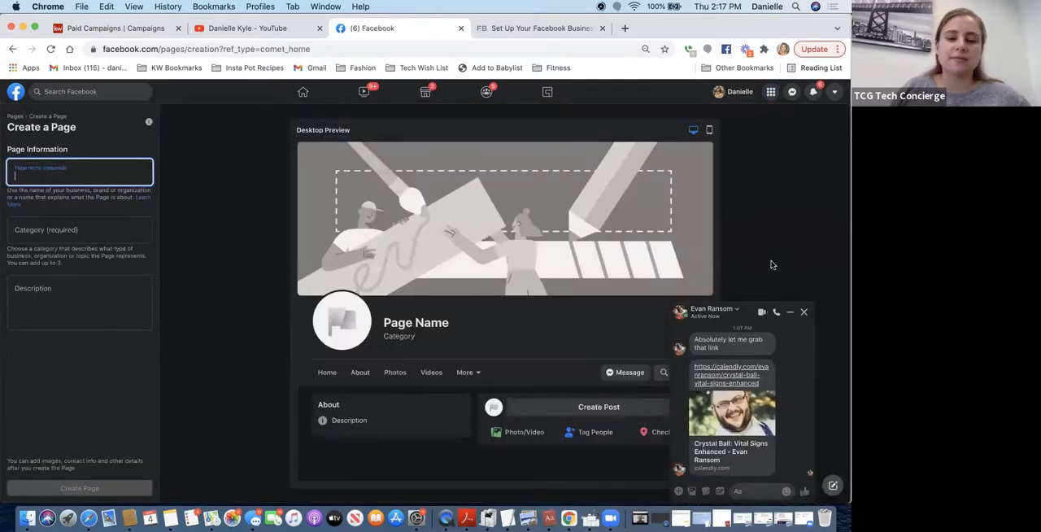
pyautogui.click(802, 311)
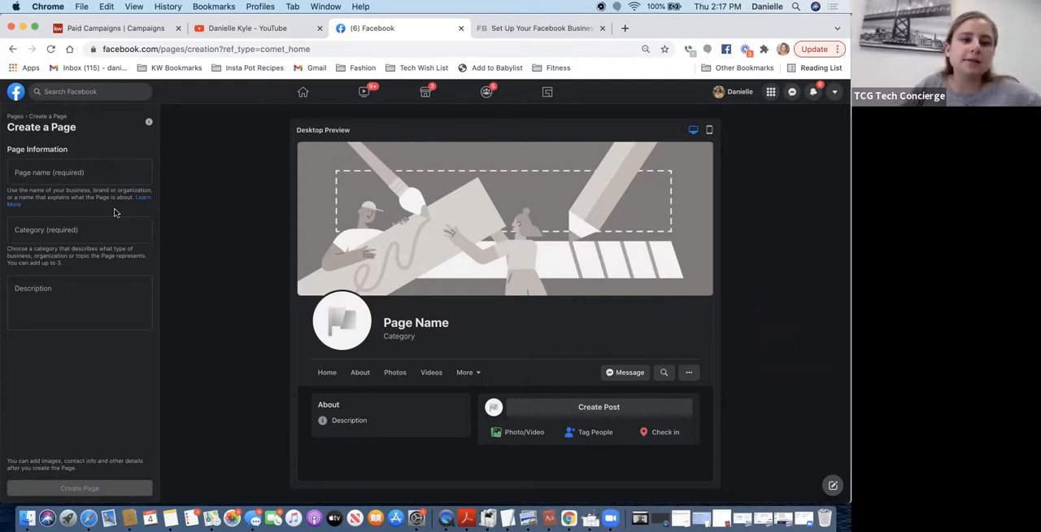
# - Name the Page with the agent's full name, "Real Estate Agent" and "DRE#" followed by the agent's license number
pyautogui.click(73, 173)
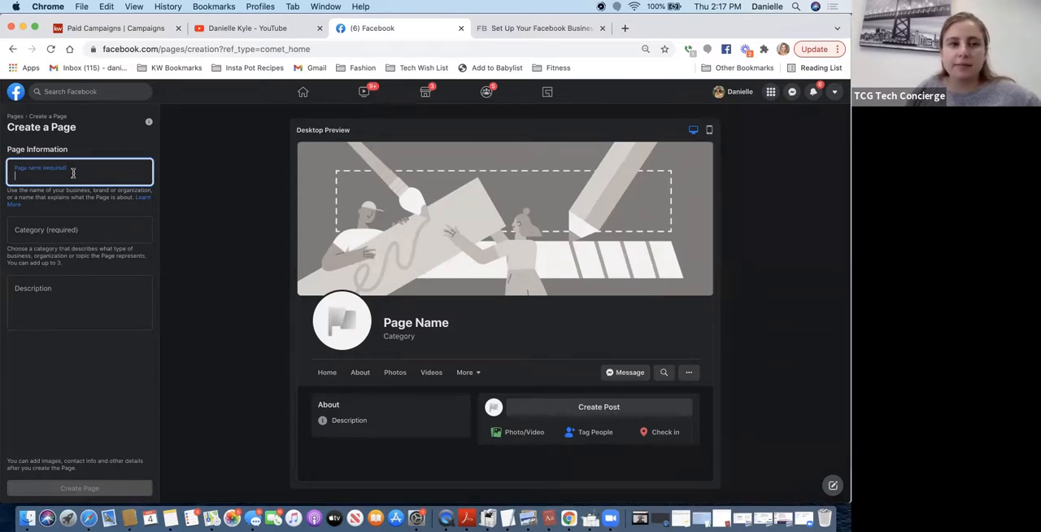
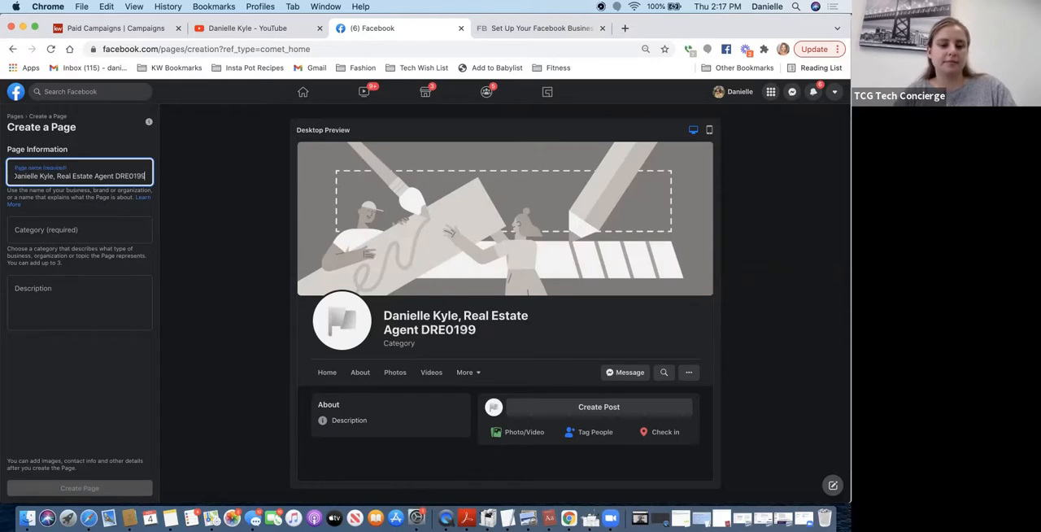
pyautogui.press('BackSpace')
pyautogui.press('BackSpace')
pyautogui.press('BackSpace')
pyautogui.press('BackSpace')
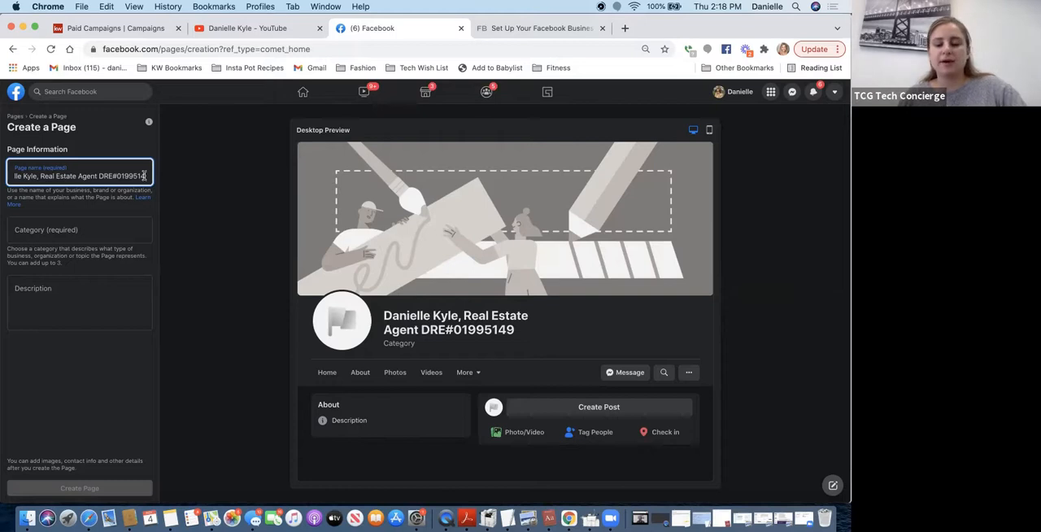
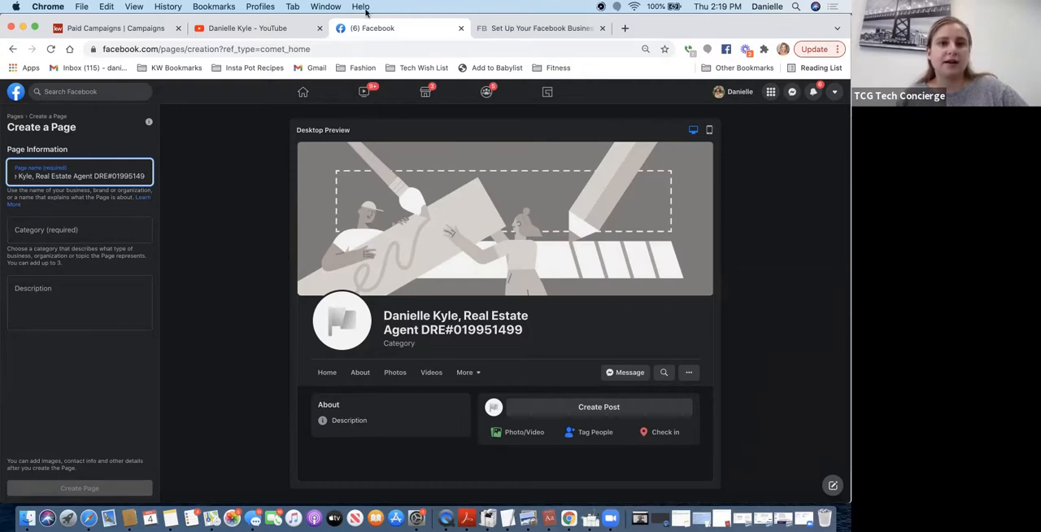
# - Assign the categories Real Estate Agent and Real Estate to the new Page
pyautogui.click(129, 231)
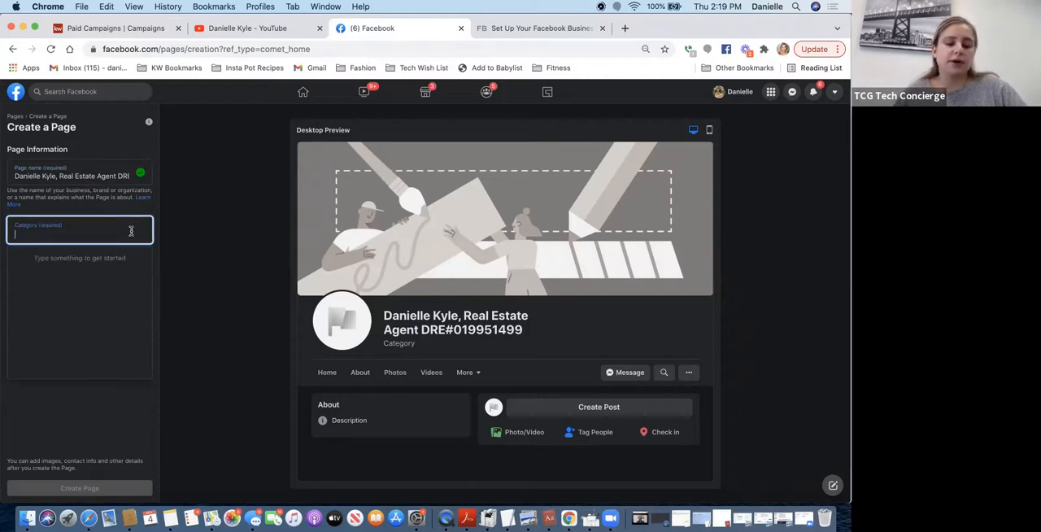
pyautogui.write('REAL')
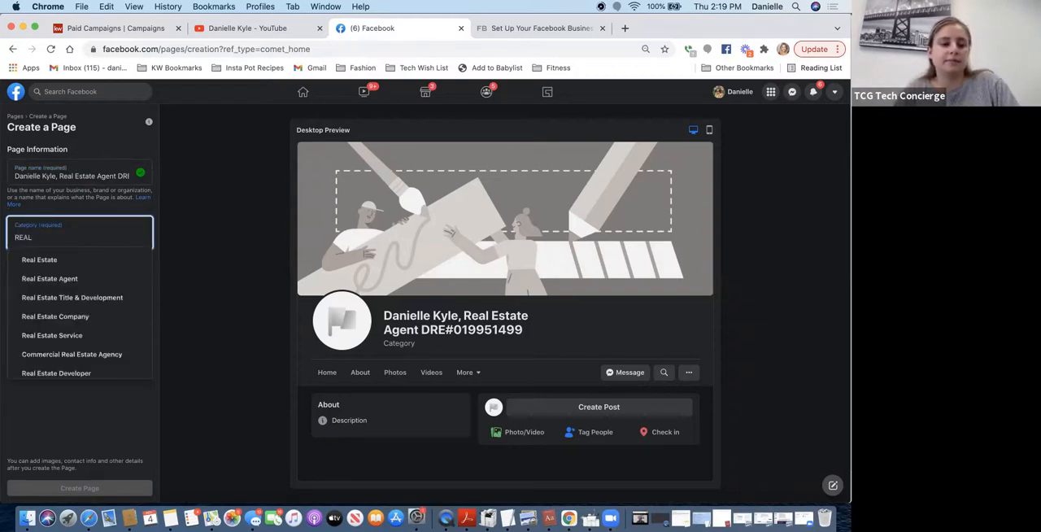
pyautogui.click(91, 280)
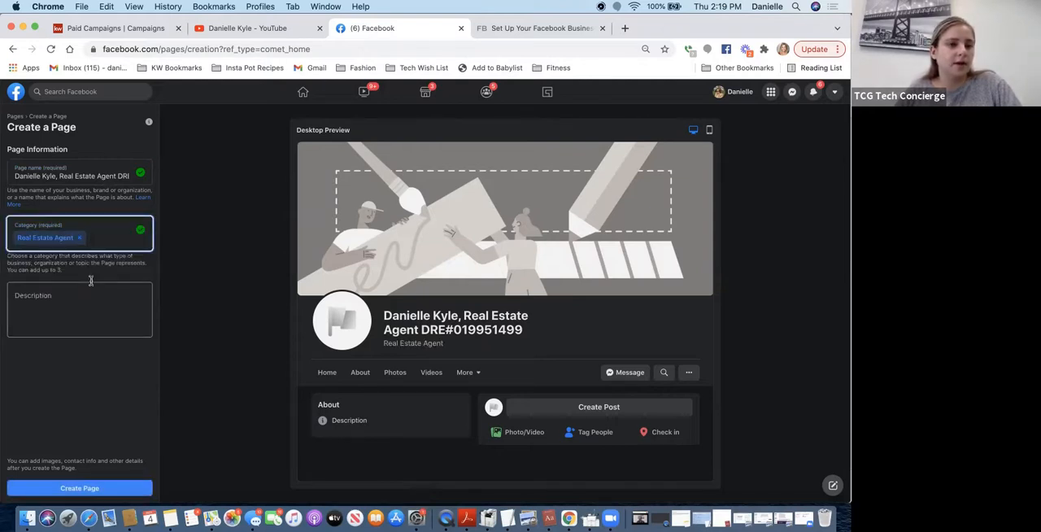
pyautogui.write('Real Estate')
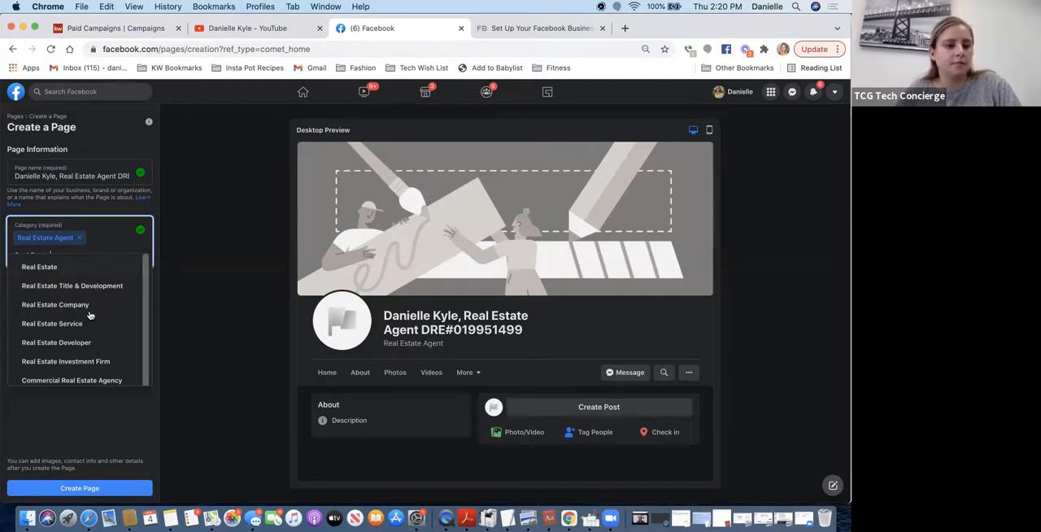
pyautogui.scroll(-2, 88, 327)
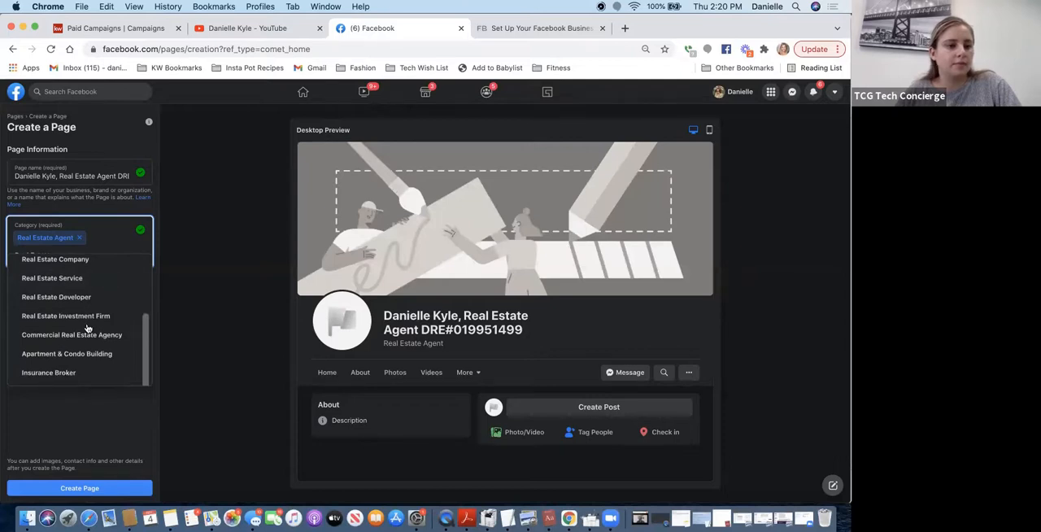
pyautogui.scroll(2, 86, 328)
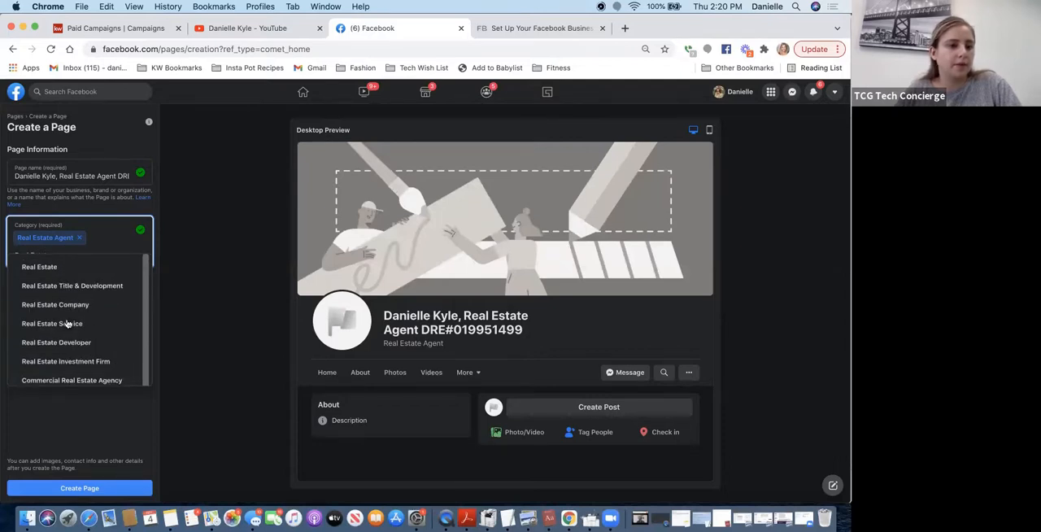
pyautogui.click(75, 273)
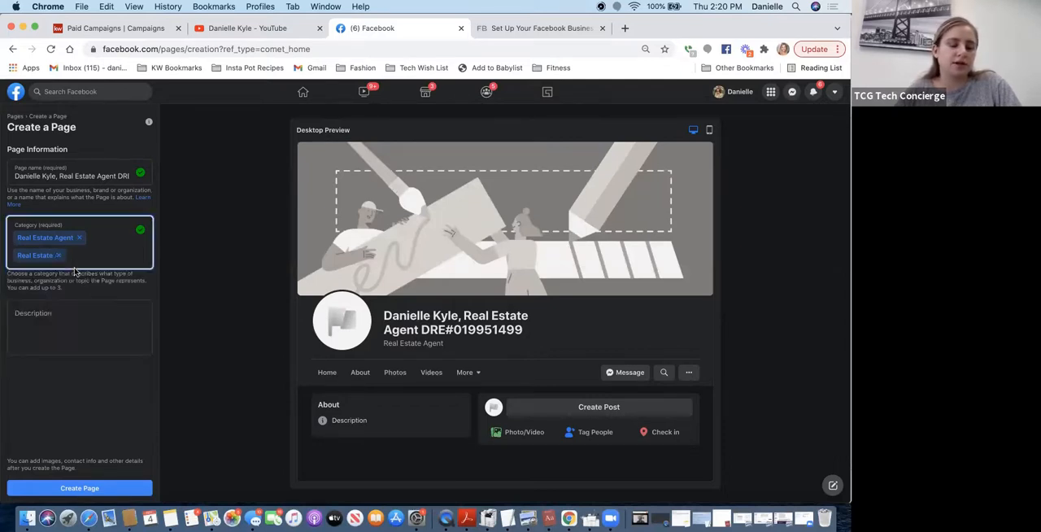
# - Describe the Page as "Providing assistance buying and selling homes in the bay area." and submit it for creation
pyautogui.click(50, 324)
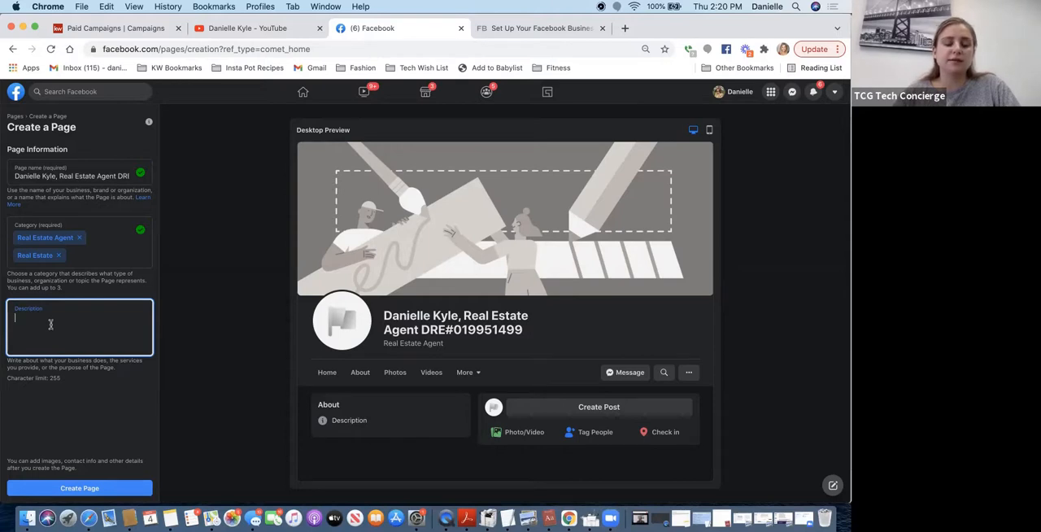
pyautogui.write('Providing a')
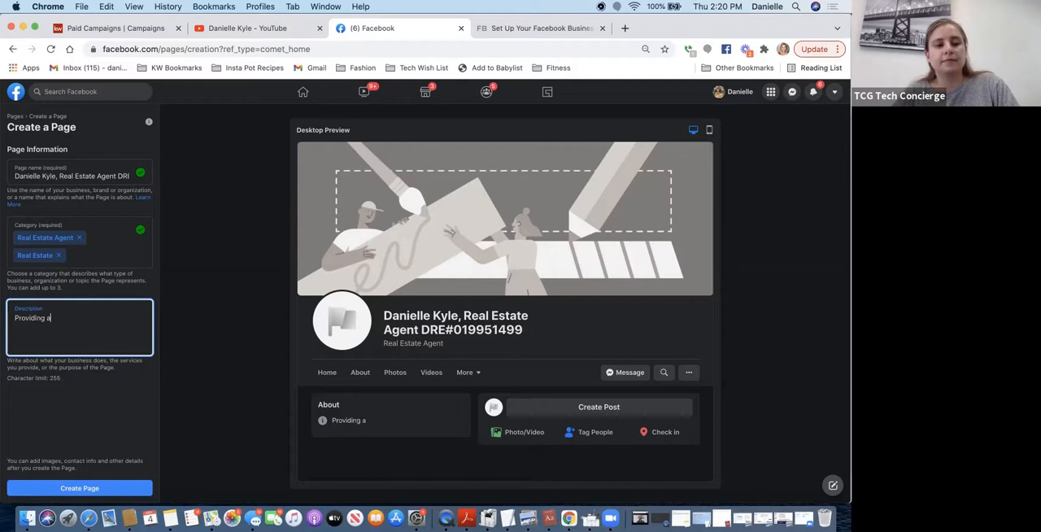
pyautogui.write('ssistance buyin')
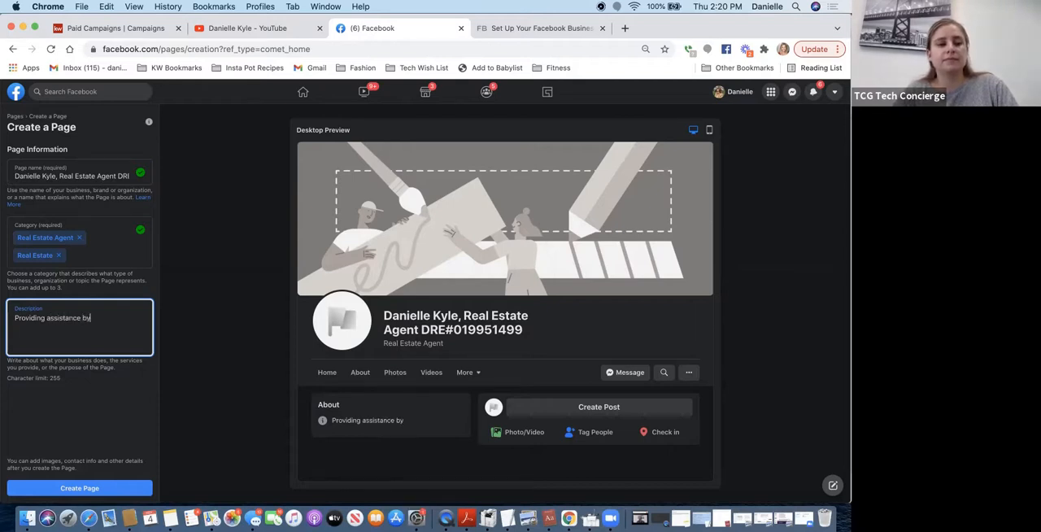
pyautogui.write('g and ')
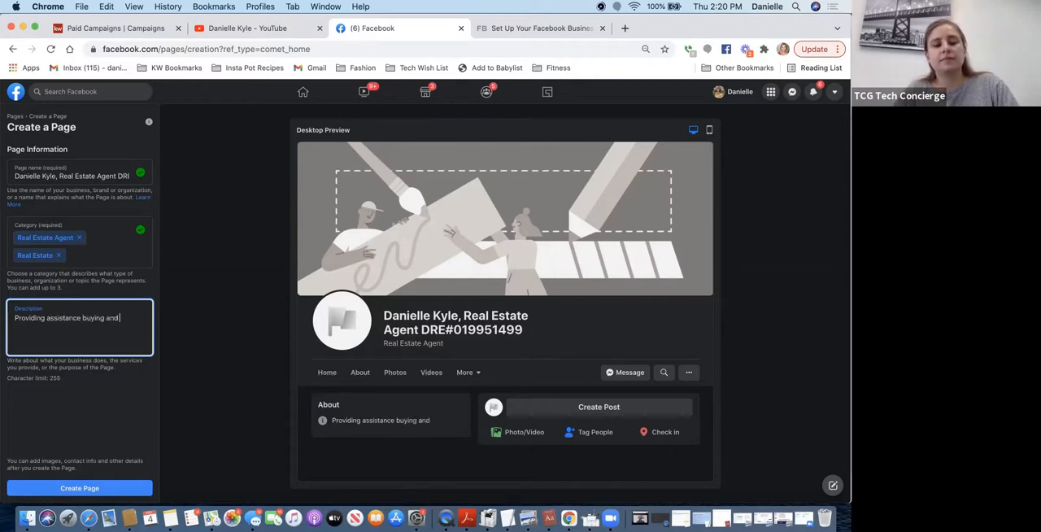
pyautogui.write('selling homes in the bay area.')
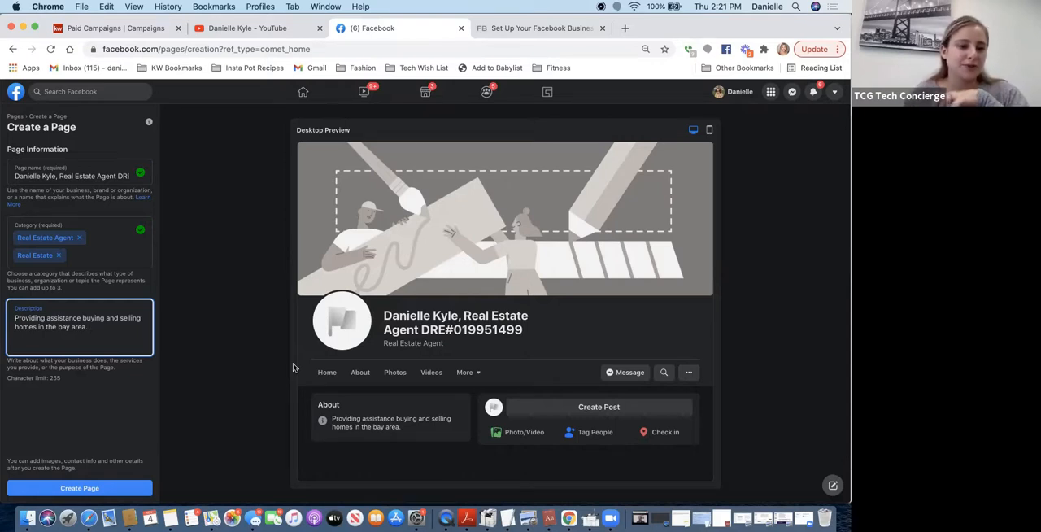
pyautogui.click(88, 487)
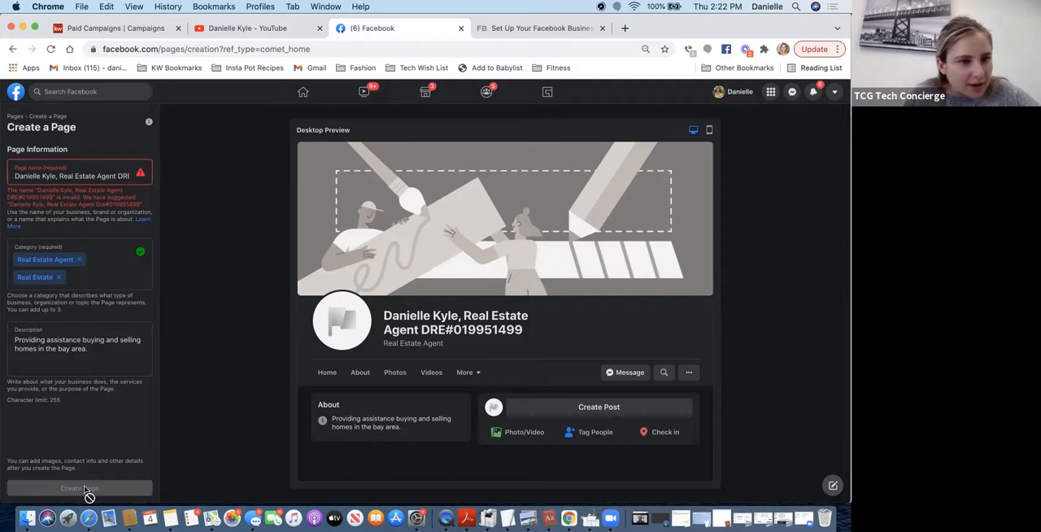
# - Change "DRE" in the Page name to "Dre" and create the Page
pyautogui.click(134, 176)
pyautogui.press('Right')
pyautogui.press('BackSpace')
pyautogui.press('BackSpace')
pyautogui.write('re')
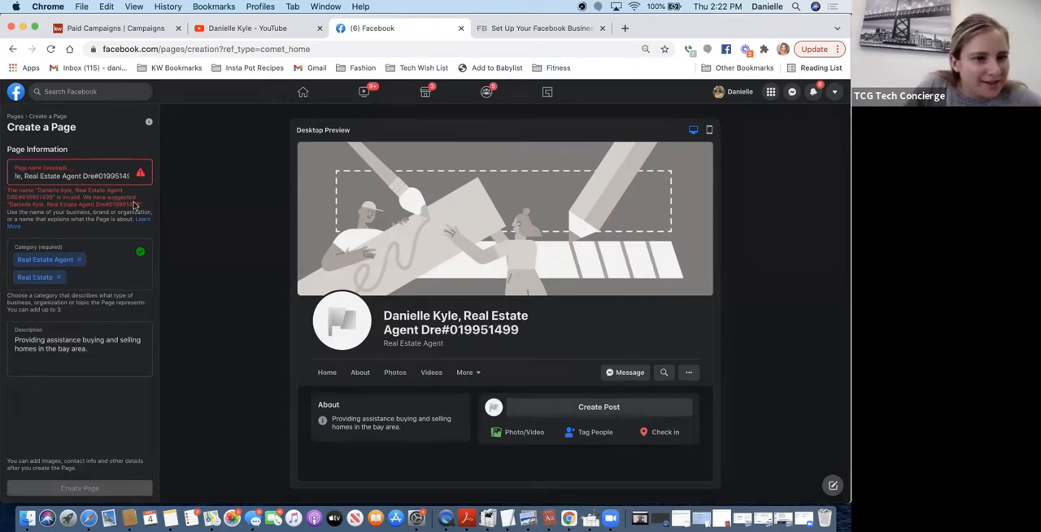
pyautogui.click(60, 207)
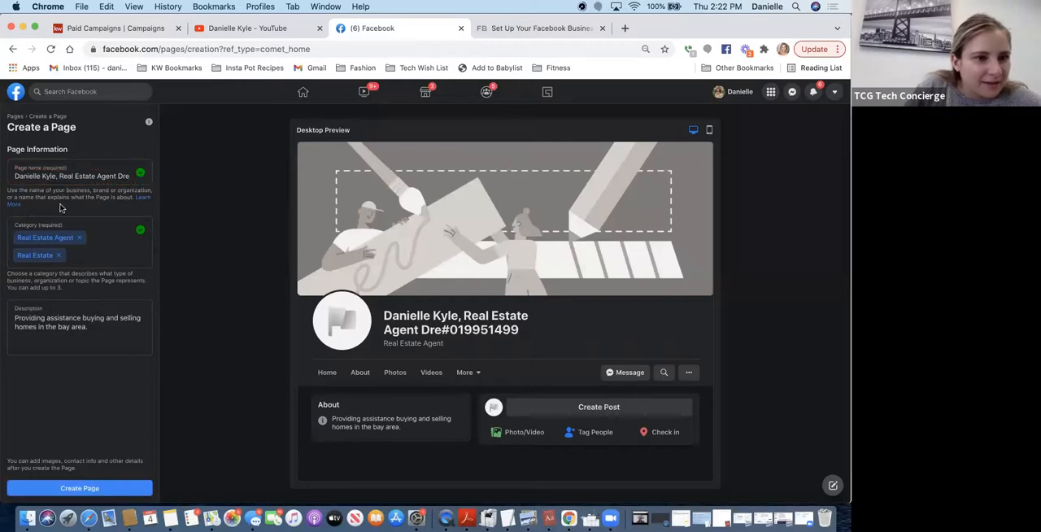
pyautogui.click(47, 486)
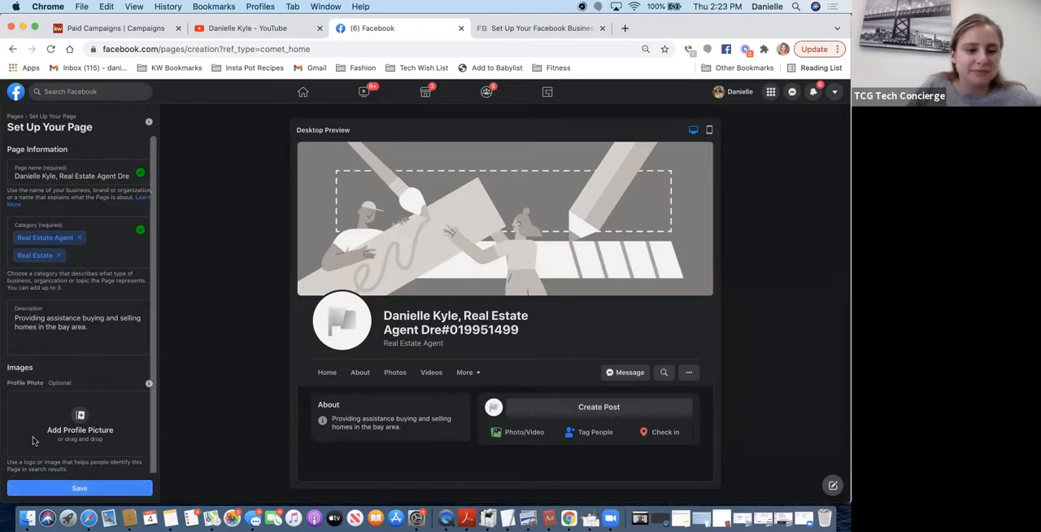
pyautogui.scroll(-3, 34, 444)
pyautogui.scroll(3, 82, 288)
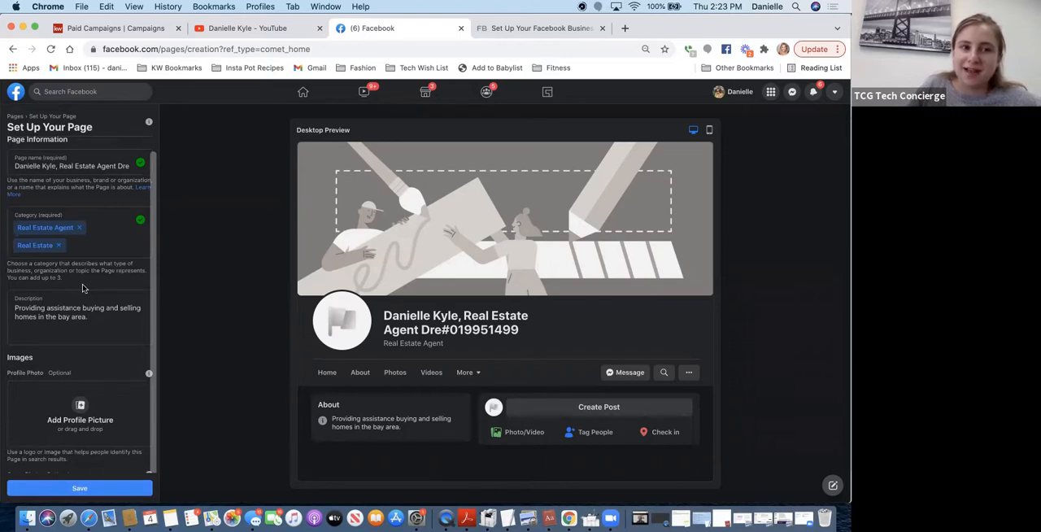
pyautogui.scroll(-3, 82, 288)
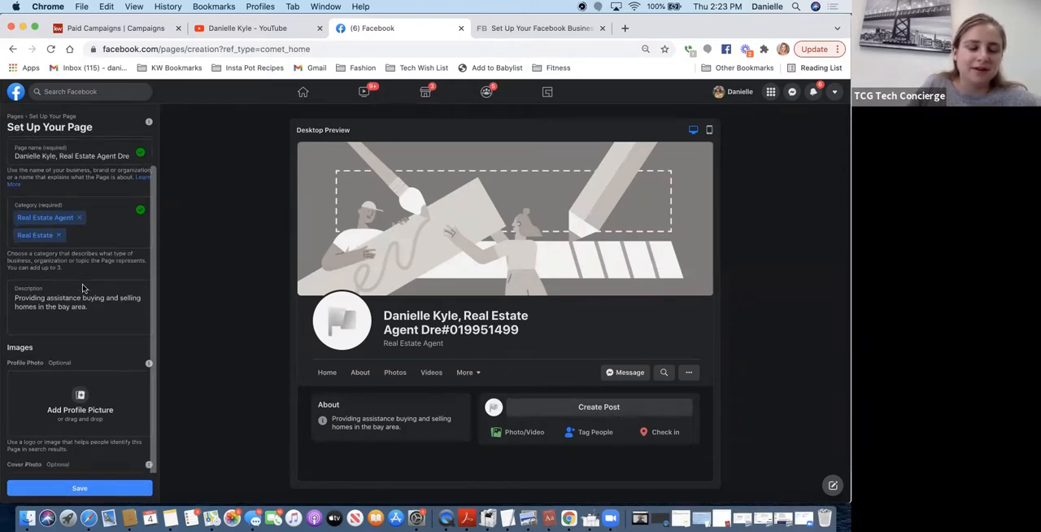
pyautogui.scroll(-2, 76, 341)
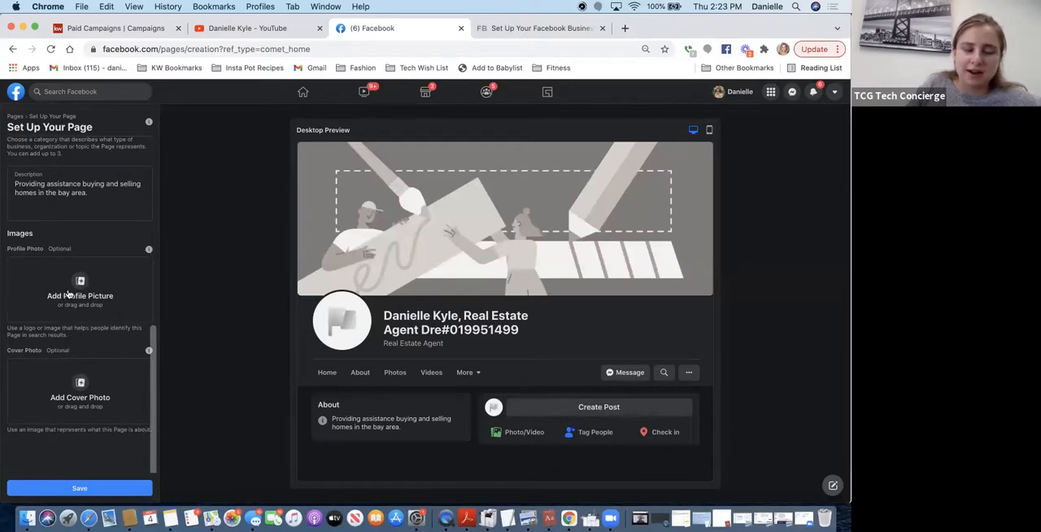
pyautogui.click(69, 295)
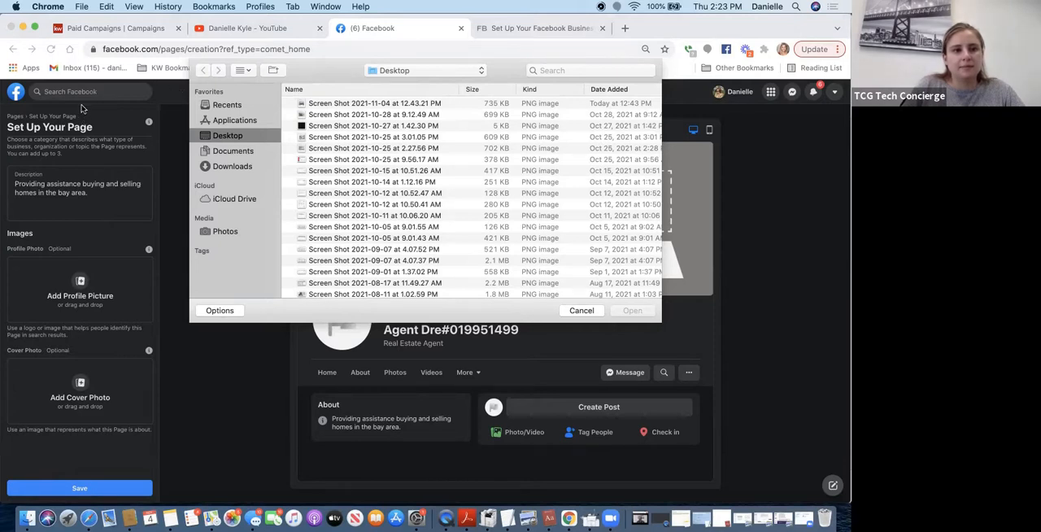
pyautogui.click(561, 70)
pyautogui.write('danie')
pyautogui.press('BackSpace')
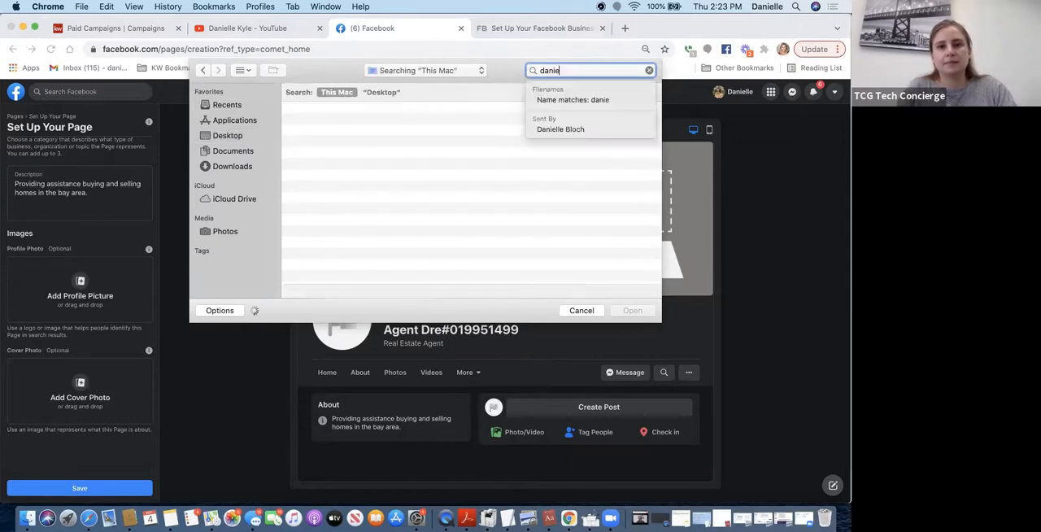
pyautogui.write('h')
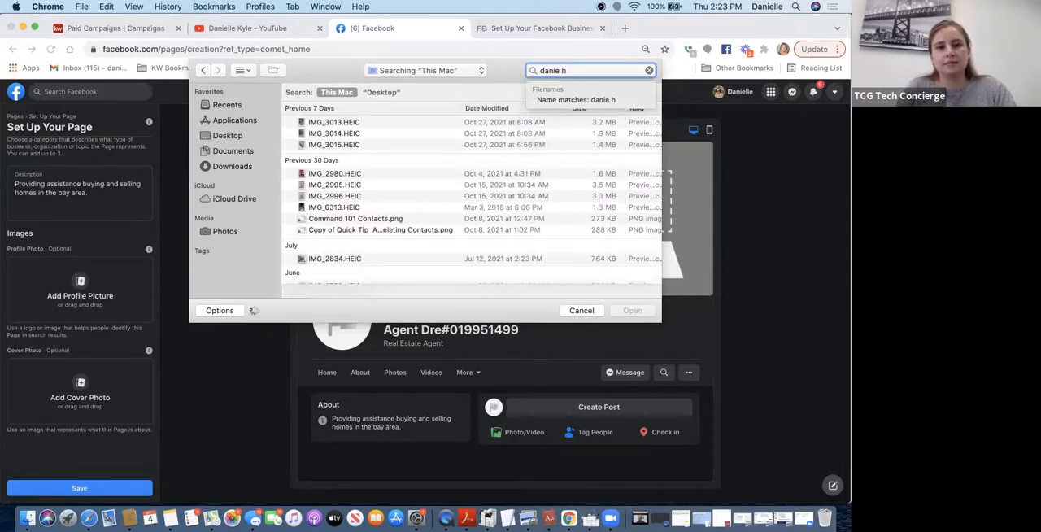
pyautogui.write('eadshot')
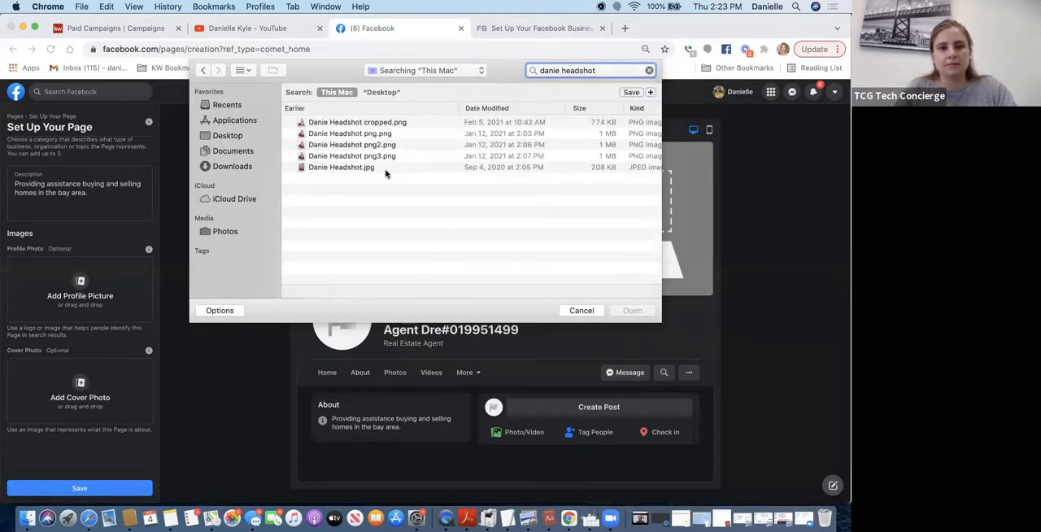
pyautogui.click(386, 173)
pyautogui.click(633, 311)
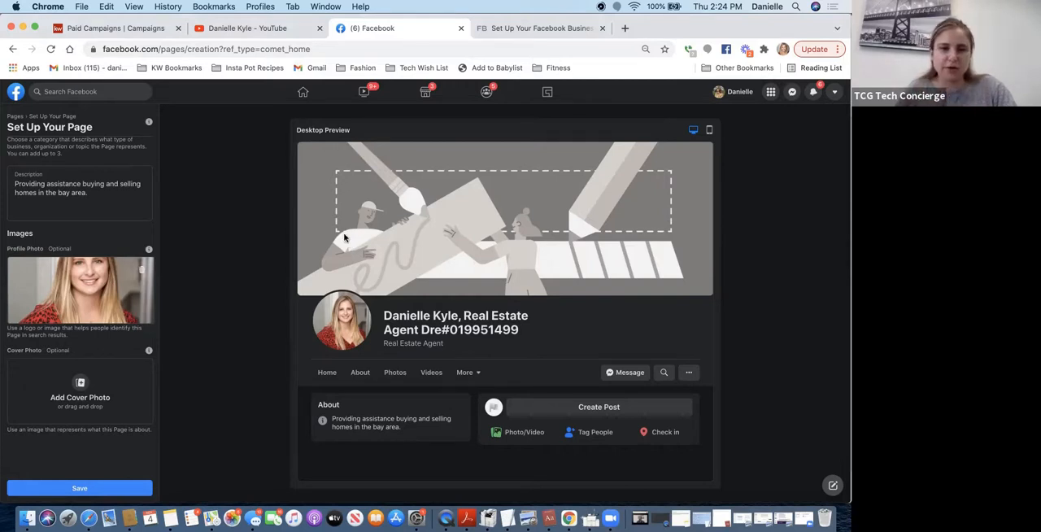
# - Add KW_Stock_1st_Web_0002.jpeg from Downloads as the Page's cover photo and reposition it to show the wooden pilings in the water
pyautogui.click(78, 391)
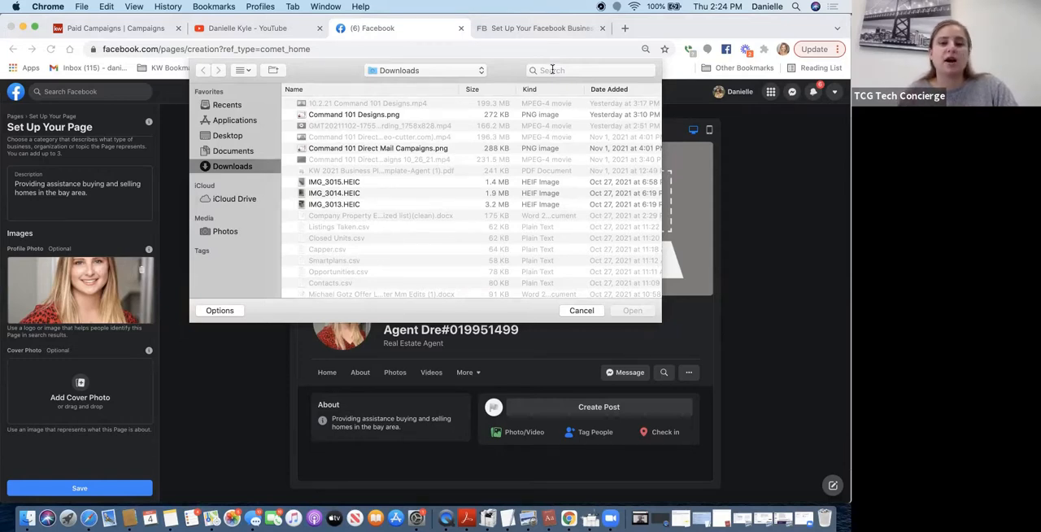
pyautogui.click(552, 70)
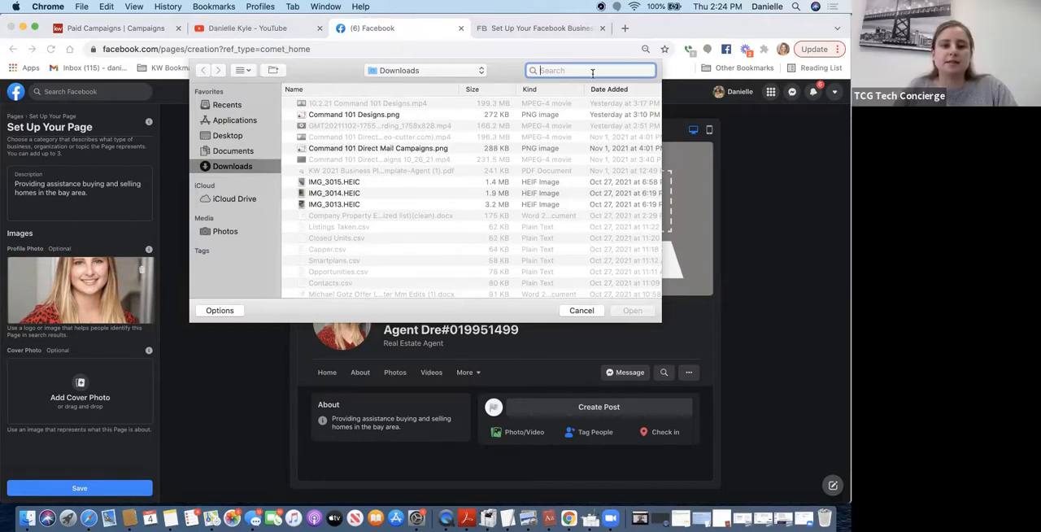
pyautogui.write('listing')
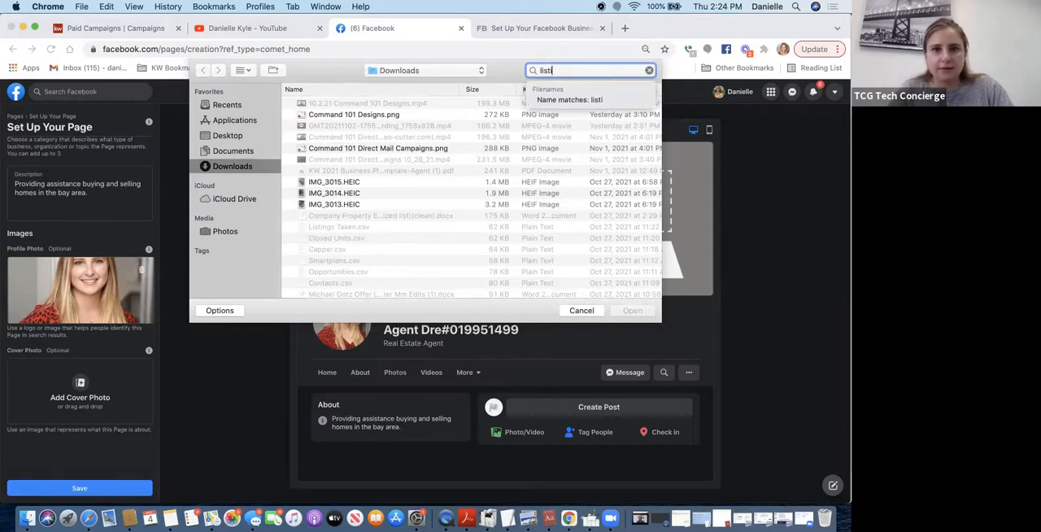
pyautogui.press('BackSpace')
pyautogui.press('BackSpace')
pyautogui.press('BackSpace')
pyautogui.press('BackSpace')
pyautogui.press('BackSpace')
pyautogui.press('BackSpace')
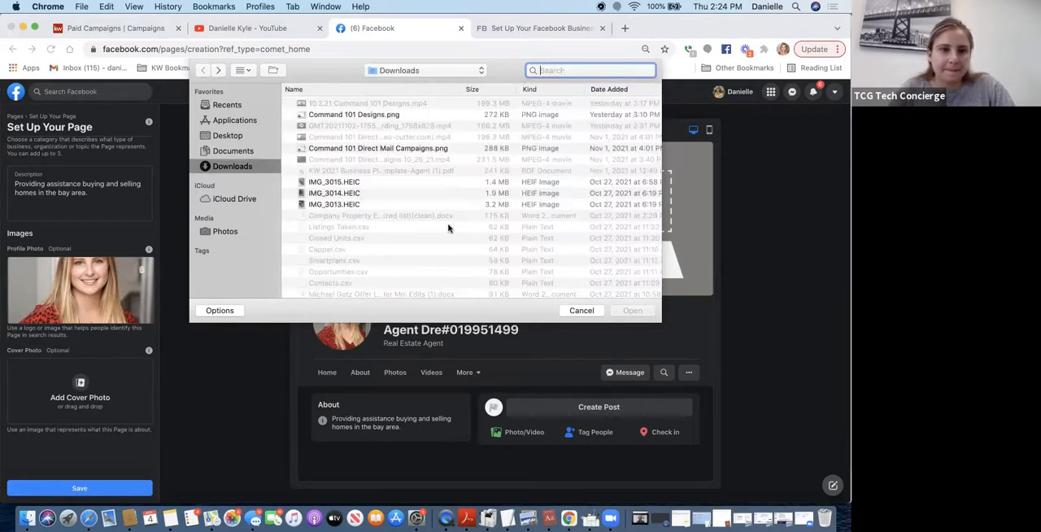
pyautogui.scroll(-10, 447, 228)
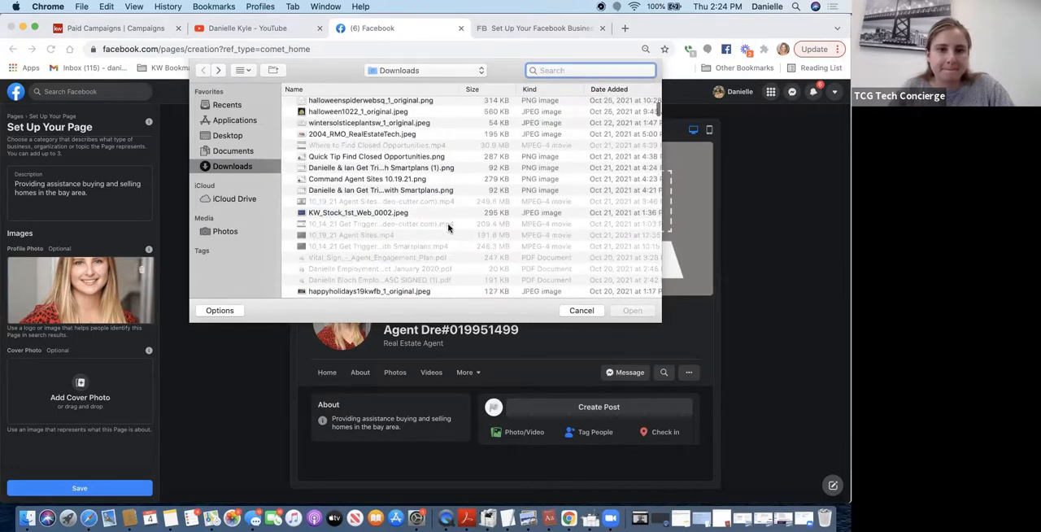
pyautogui.click(431, 212)
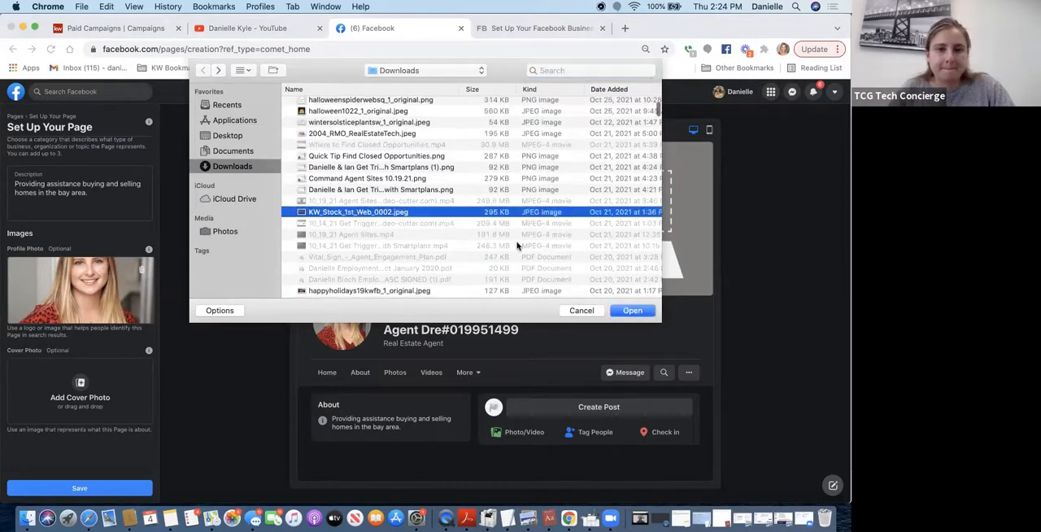
pyautogui.click(632, 311)
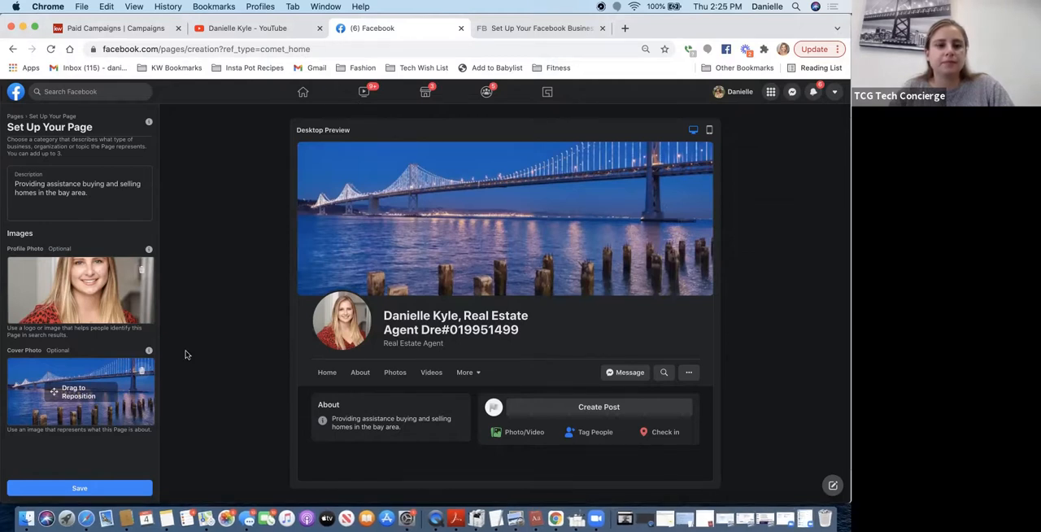
pyautogui.click(83, 423)
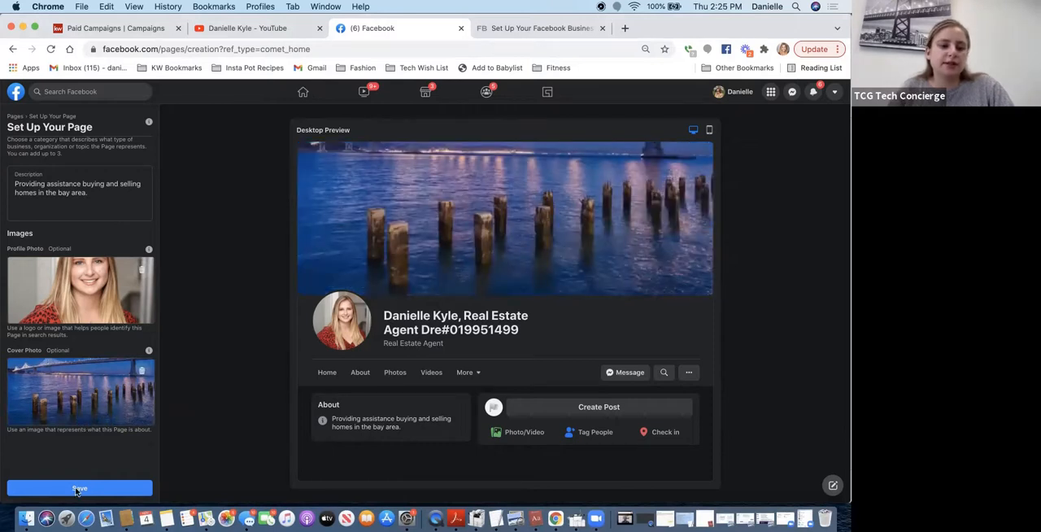
# - Save the Page with its images and leave the WhatsApp connection offer without connecting
pyautogui.click(78, 489)
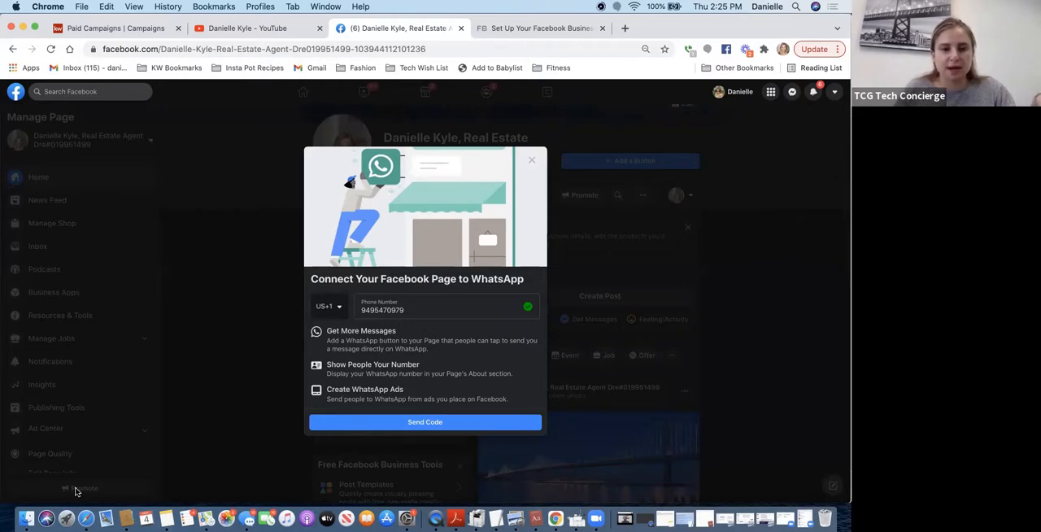
pyautogui.click(532, 160)
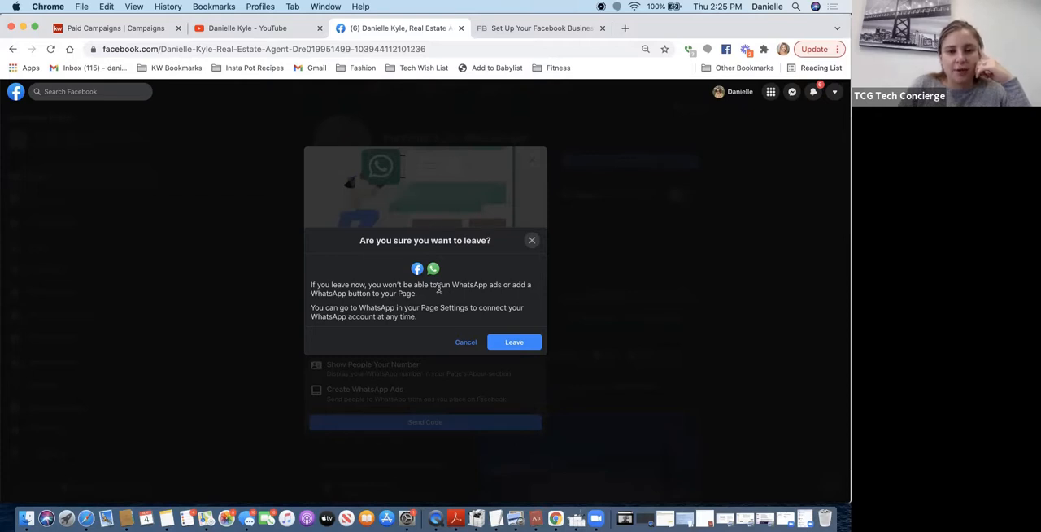
pyautogui.click(514, 342)
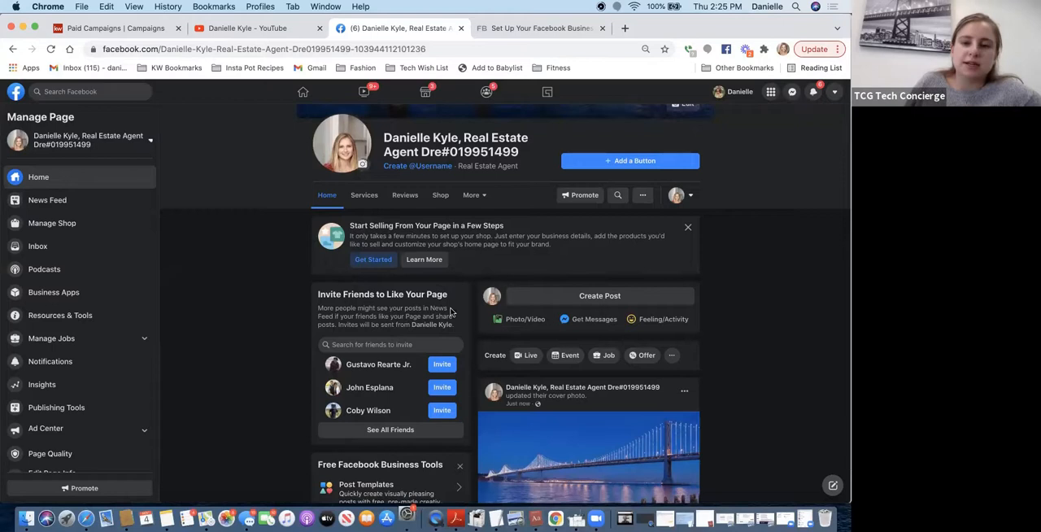
# - Examine the new Page's home content and its list of Page management options
pyautogui.scroll(-1, 556, 269)
pyautogui.scroll(-3, 556, 269)
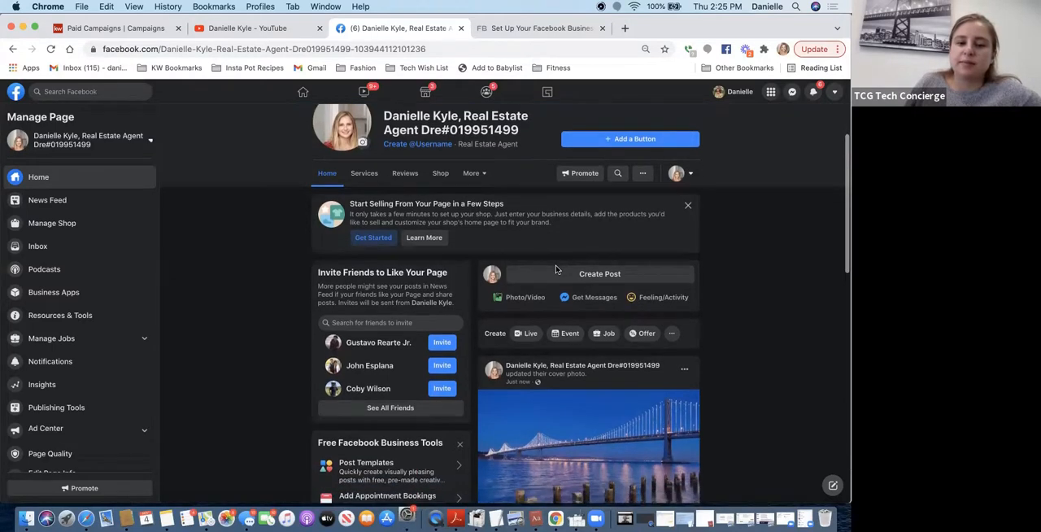
pyautogui.scroll(5, 556, 269)
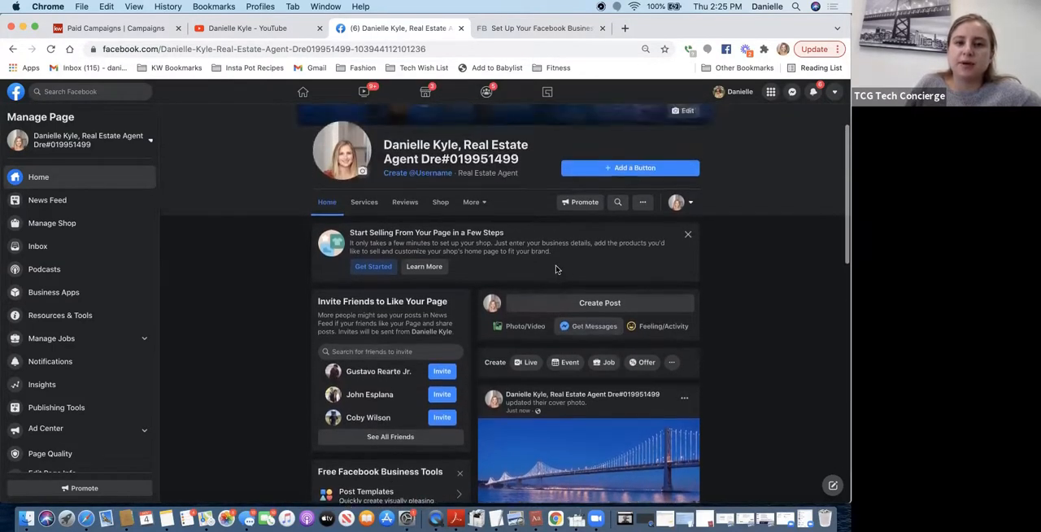
pyautogui.scroll(5, 556, 270)
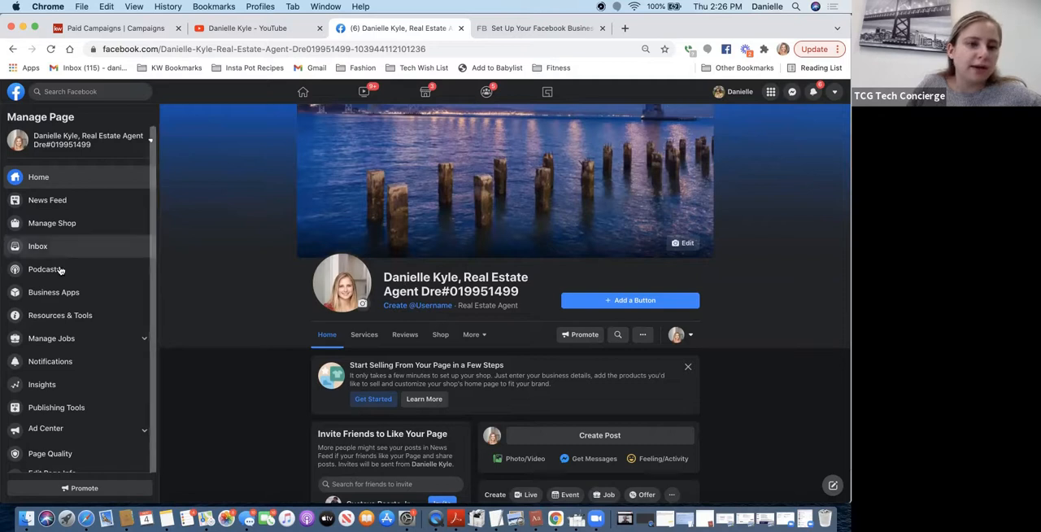
pyautogui.scroll(-3, 60, 269)
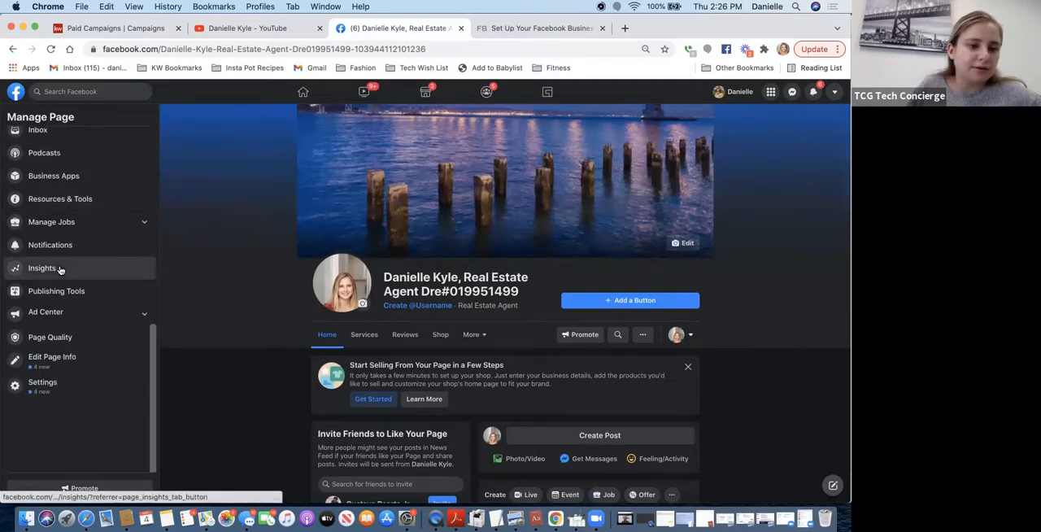
pyautogui.scroll(3, 59, 269)
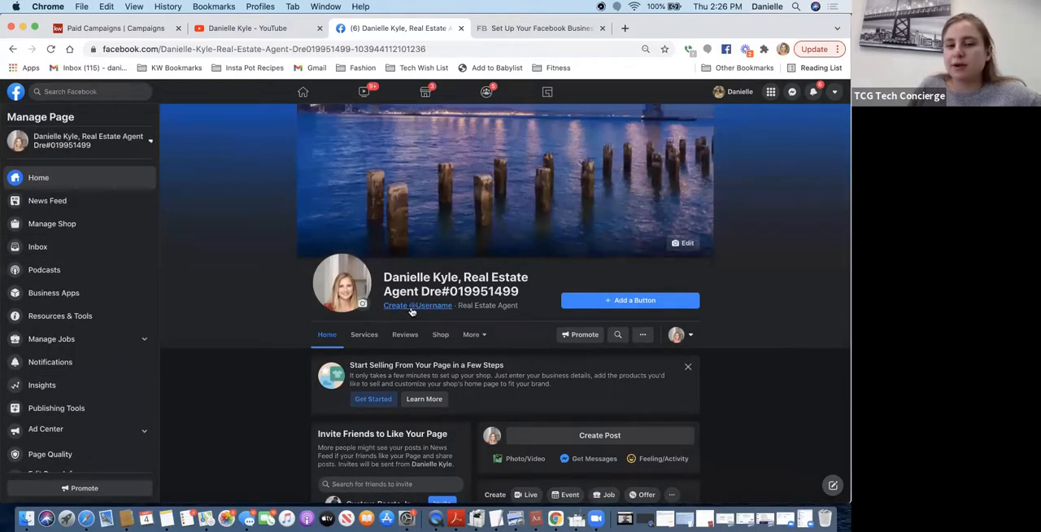
# - Try a Page username made of the agent's name followed by "realestate", and leave without creating it
pyautogui.click(418, 305)
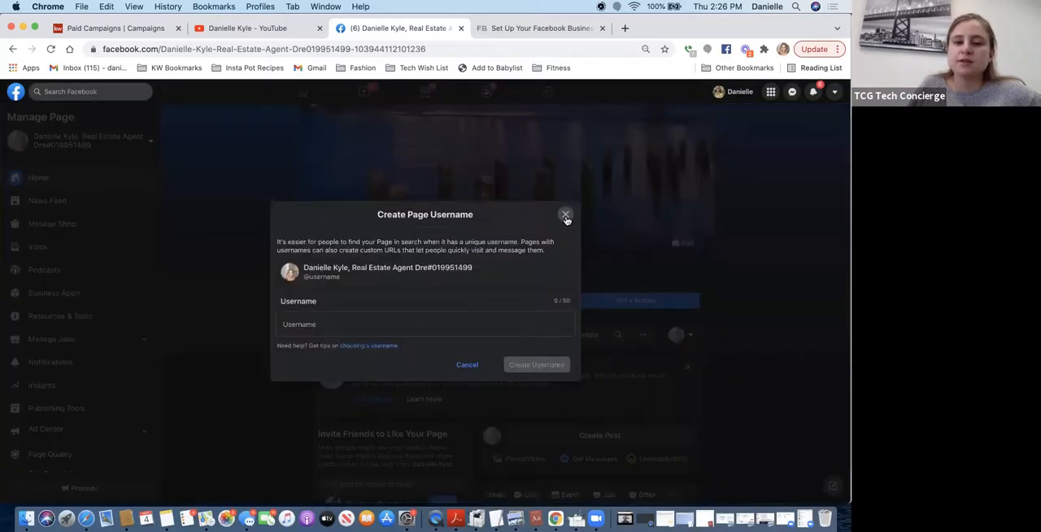
pyautogui.click(566, 216)
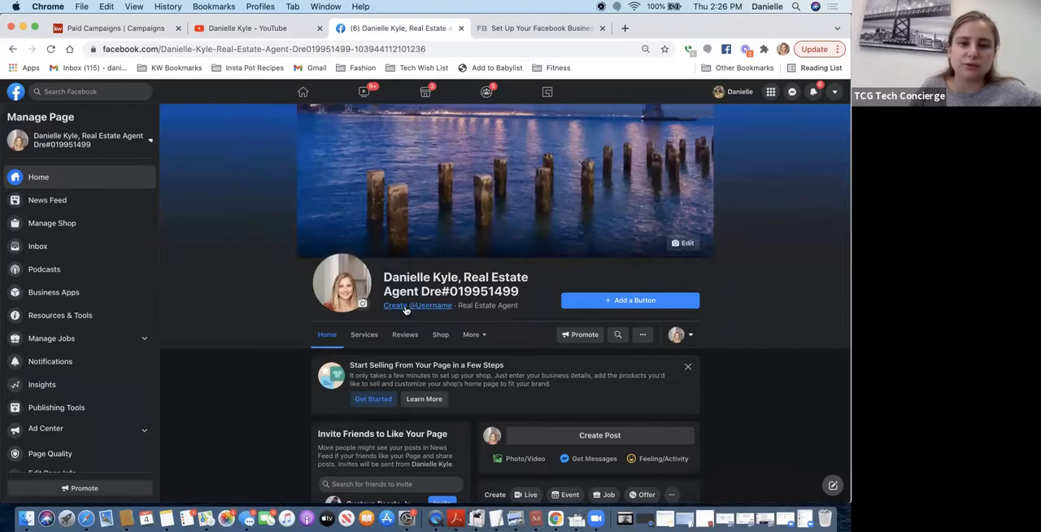
pyautogui.click(405, 307)
pyautogui.click(374, 322)
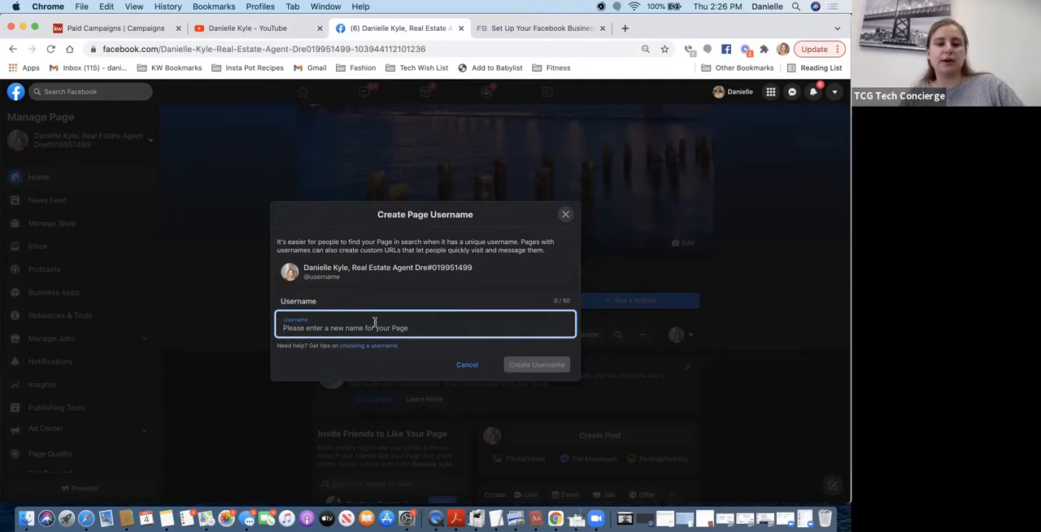
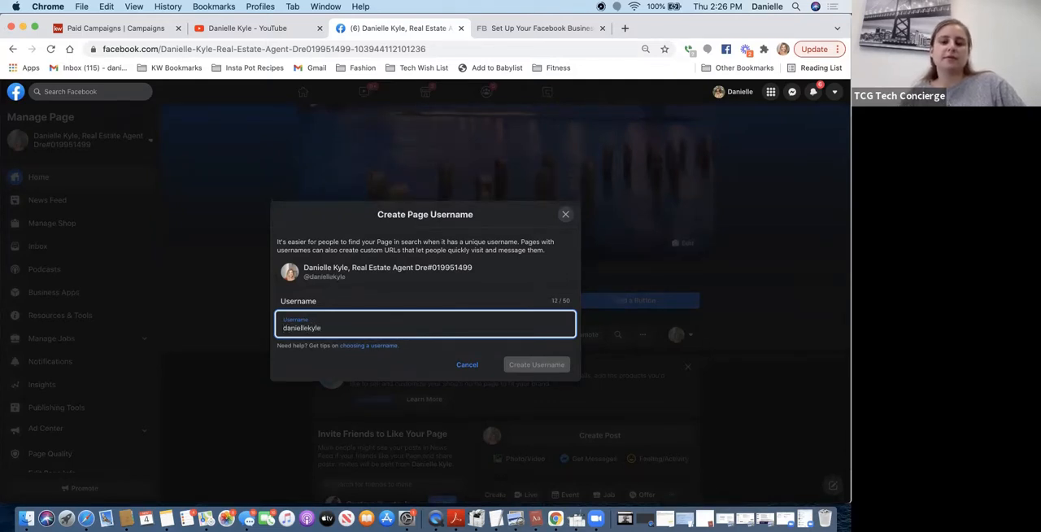
pyautogui.write('realestate')
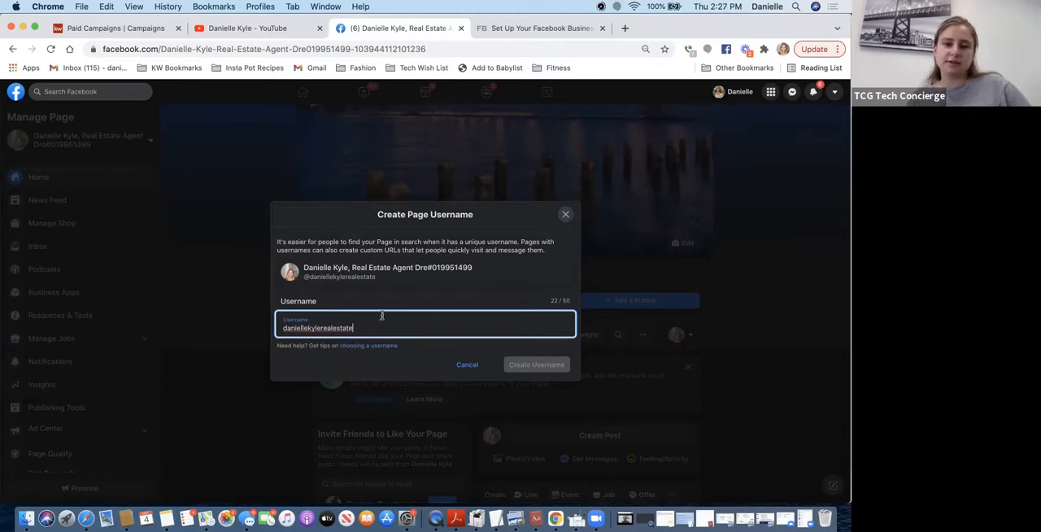
pyautogui.click(548, 367)
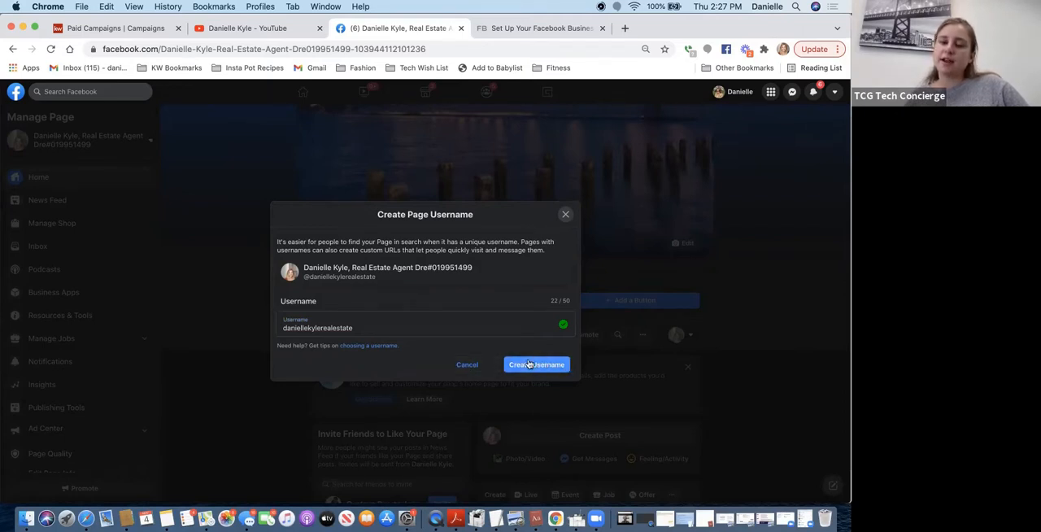
pyautogui.click(466, 367)
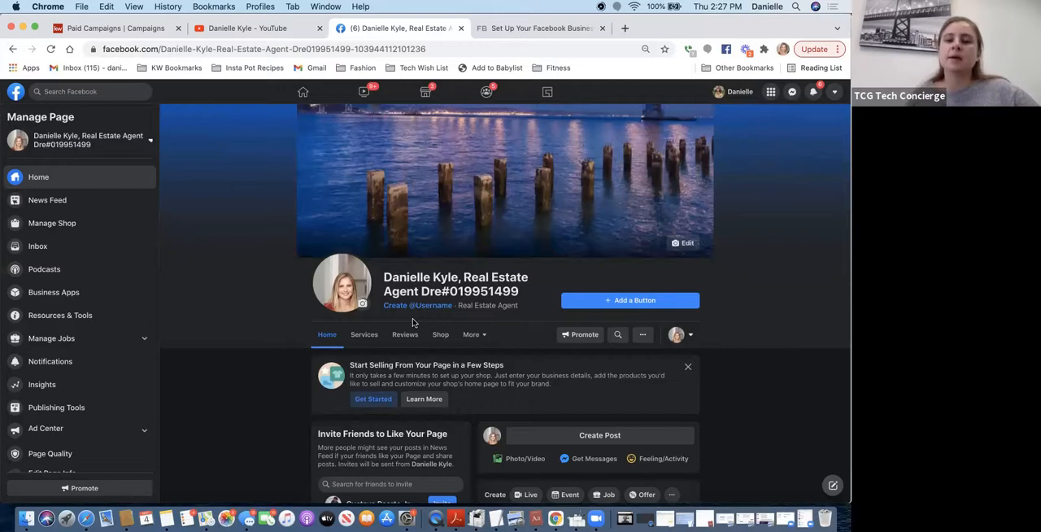
# - Review the Page's Services section and the form for adding a service, closing the form without saving
pyautogui.scroll(-2, 432, 359)
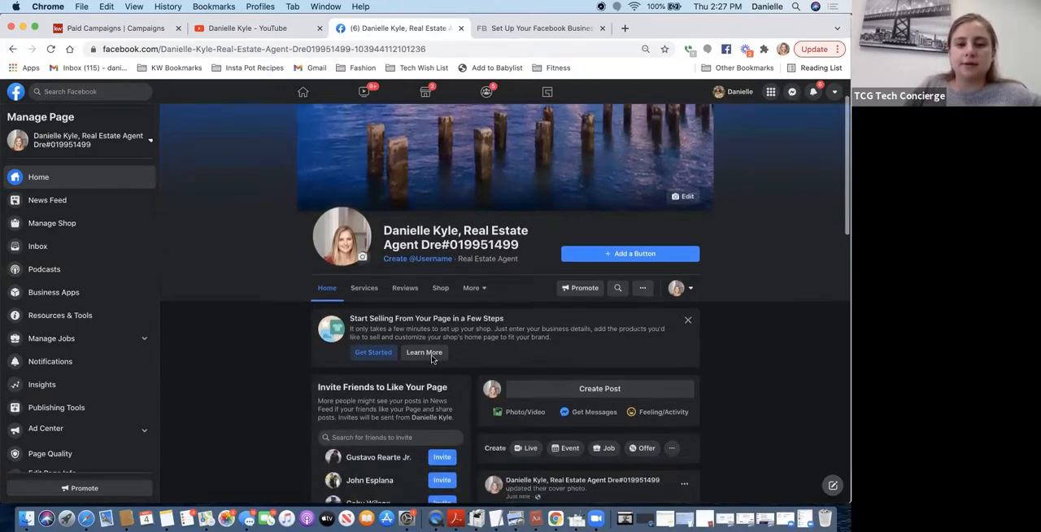
pyautogui.scroll(-1, 432, 359)
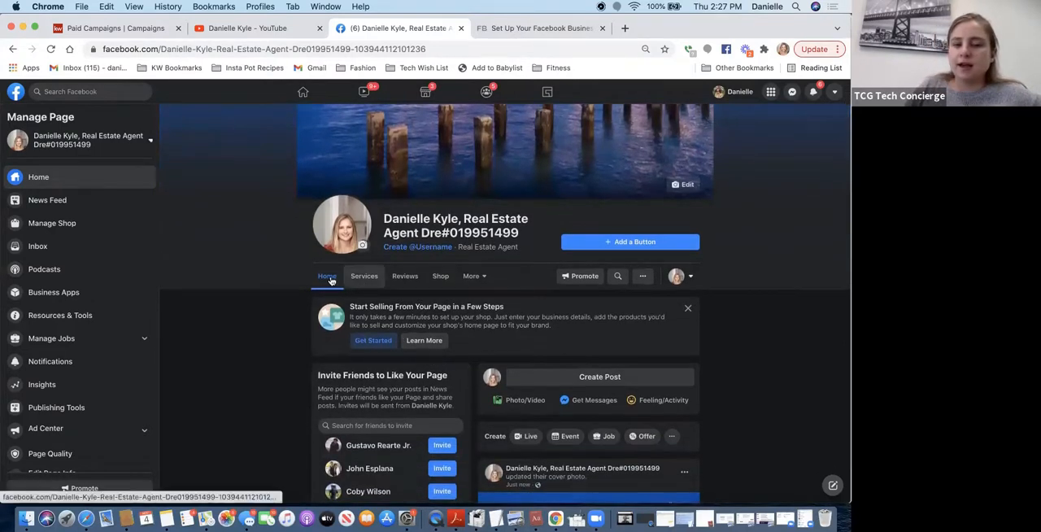
pyautogui.click(368, 277)
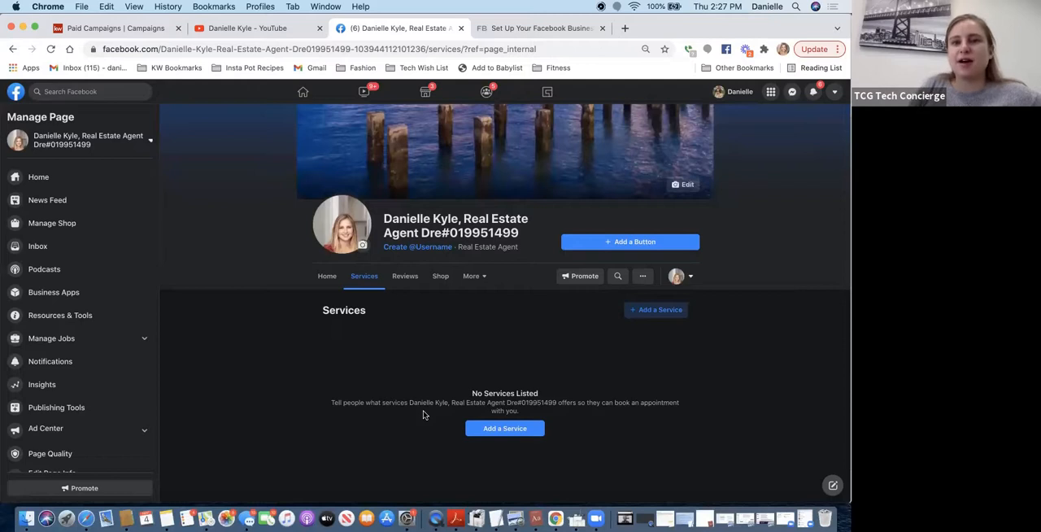
pyautogui.click(639, 313)
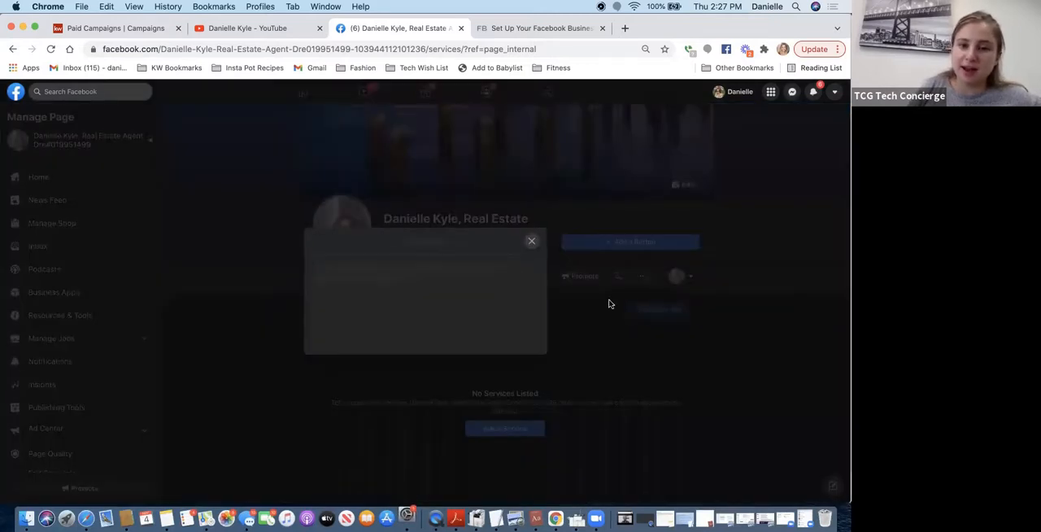
pyautogui.click(344, 226)
pyautogui.scroll(-2, 347, 229)
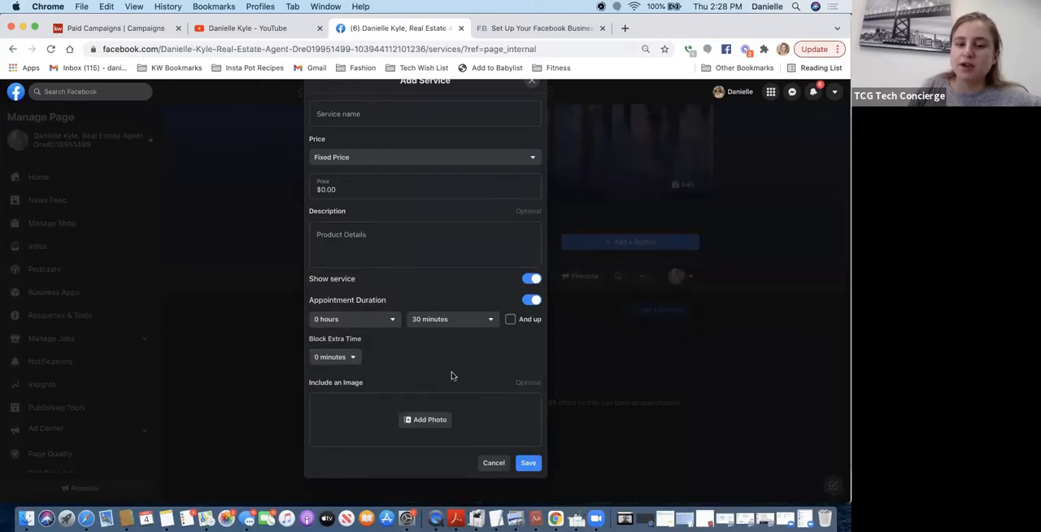
pyautogui.scroll(2, 453, 376)
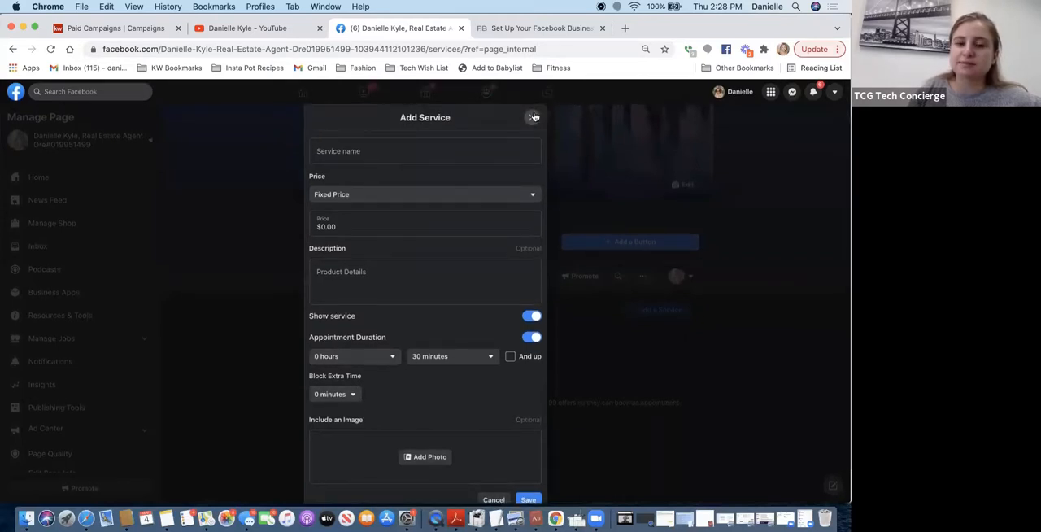
pyautogui.click(534, 118)
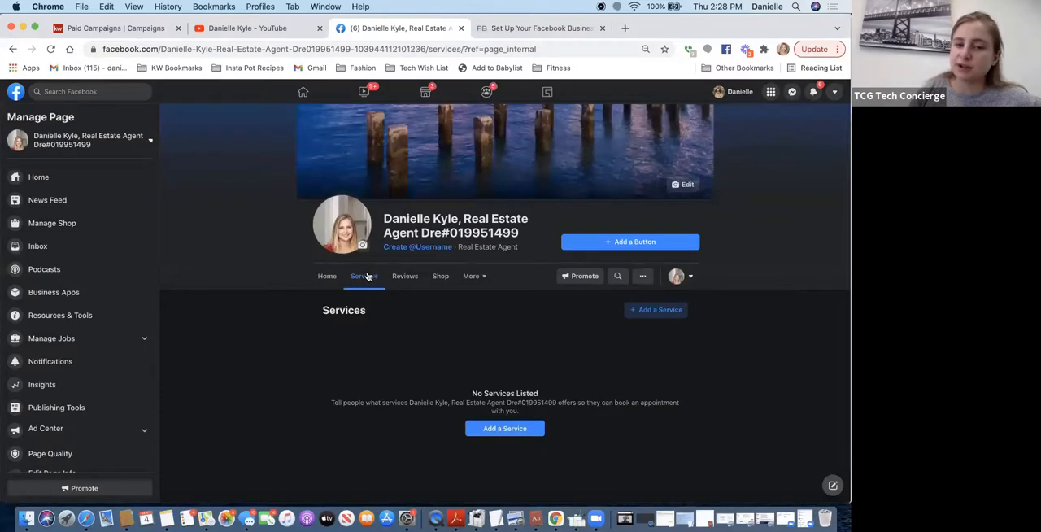
# - Look through the Page's Reviews and Shop sections and its template and tab settings, and return to the Shop section
pyautogui.click(404, 277)
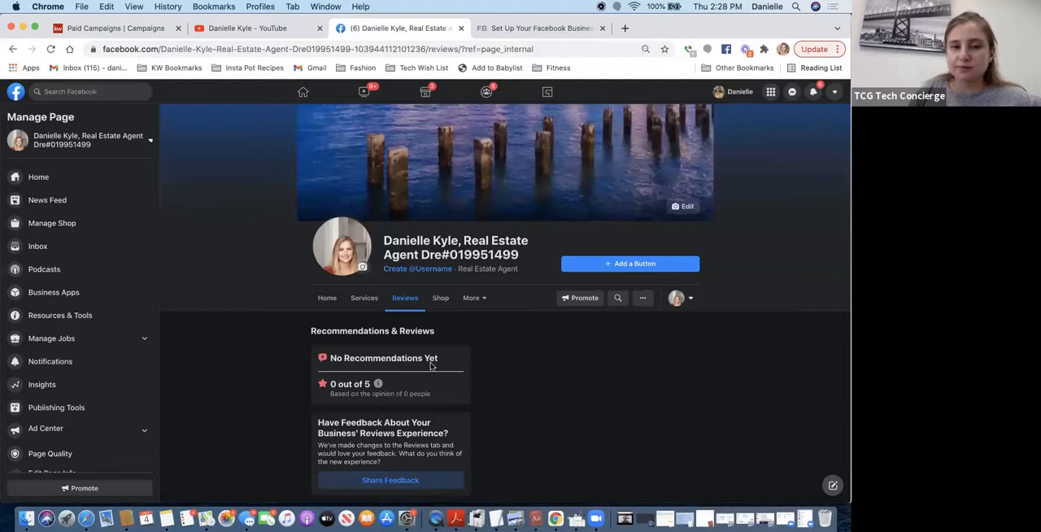
pyautogui.click(443, 301)
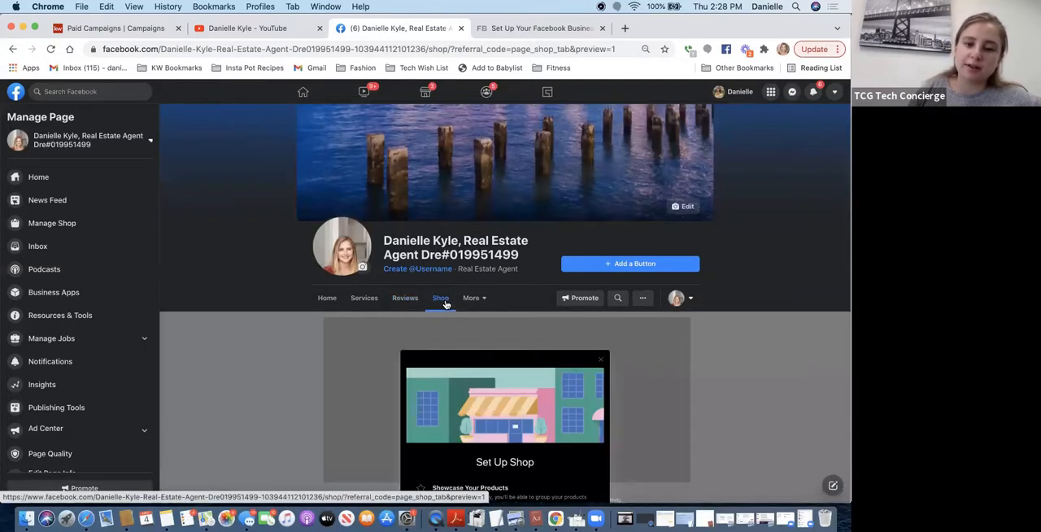
pyautogui.click(470, 301)
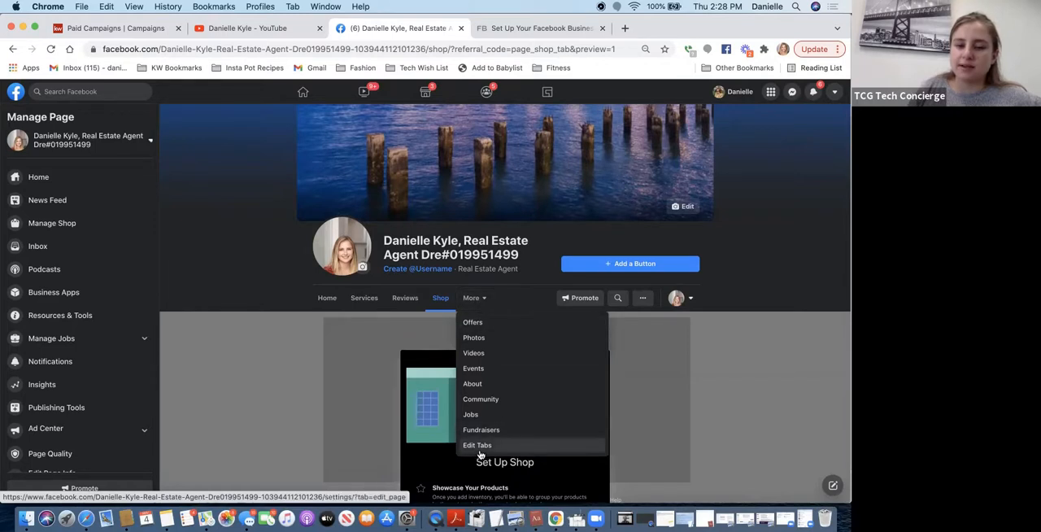
pyautogui.click(479, 447)
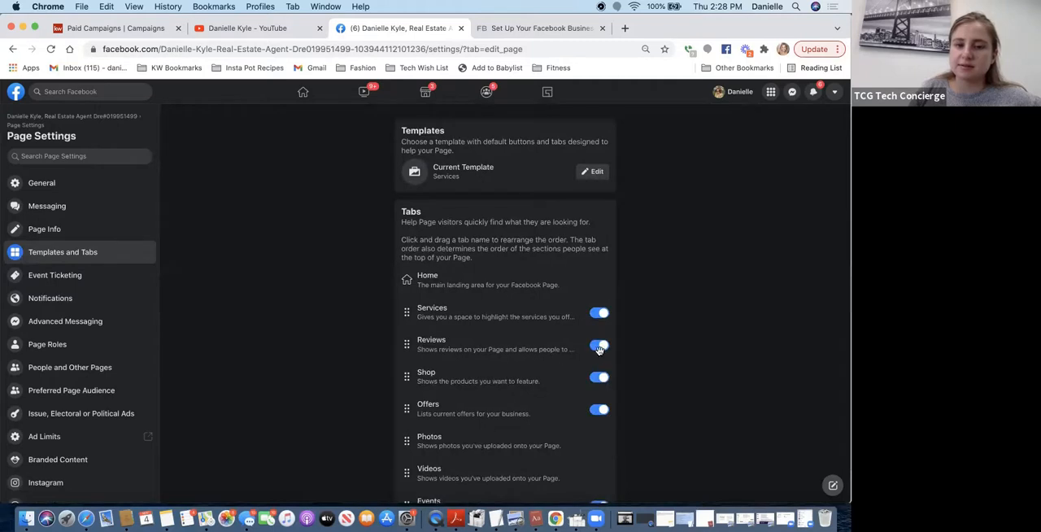
pyautogui.click(13, 50)
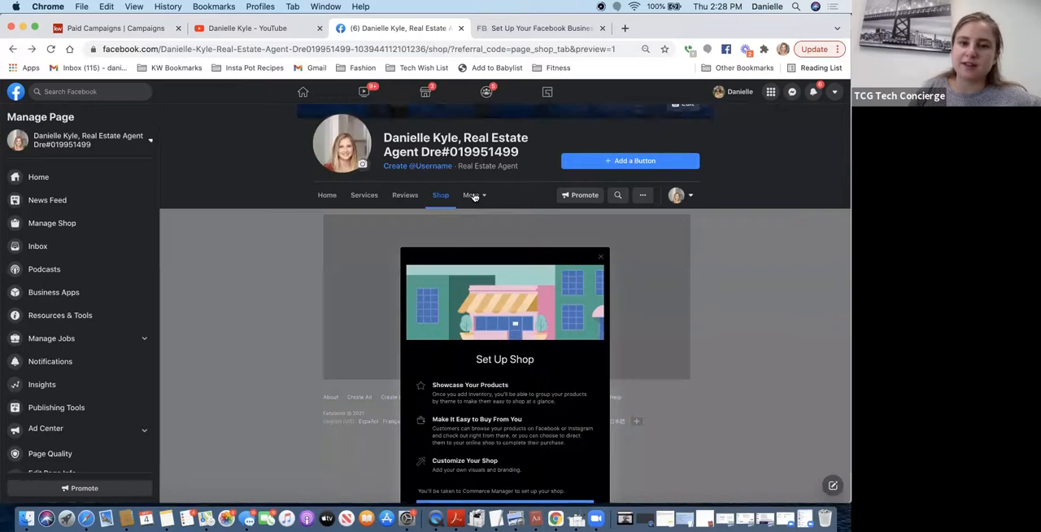
# - Turn off the Services, Shop and Offers tabs in the Page's Templates and Tabs settings
pyautogui.click(473, 195)
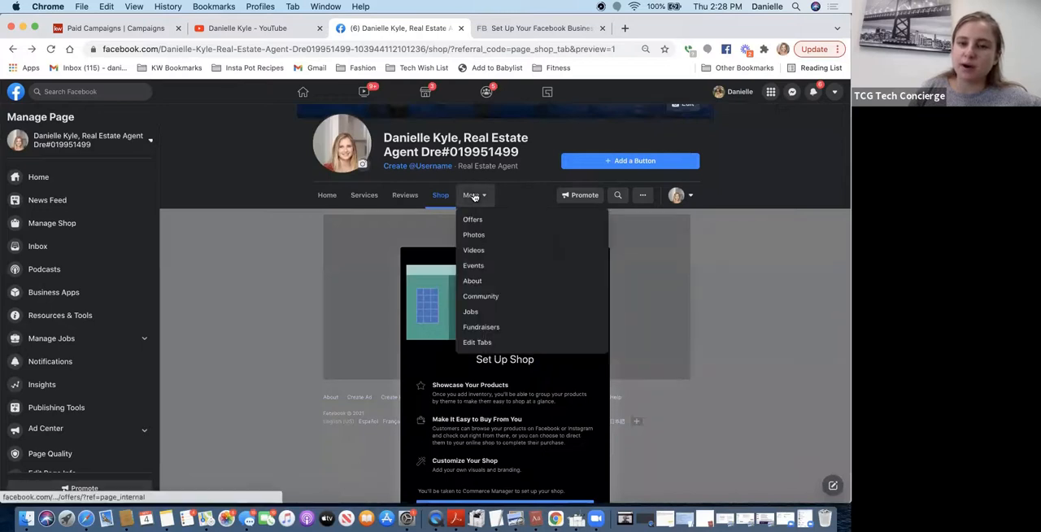
pyautogui.click(475, 344)
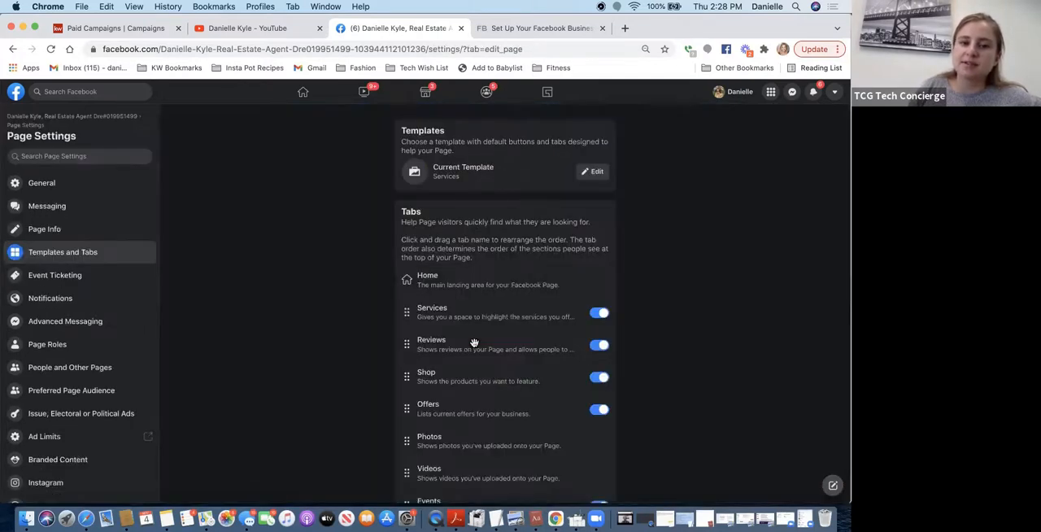
pyautogui.click(599, 315)
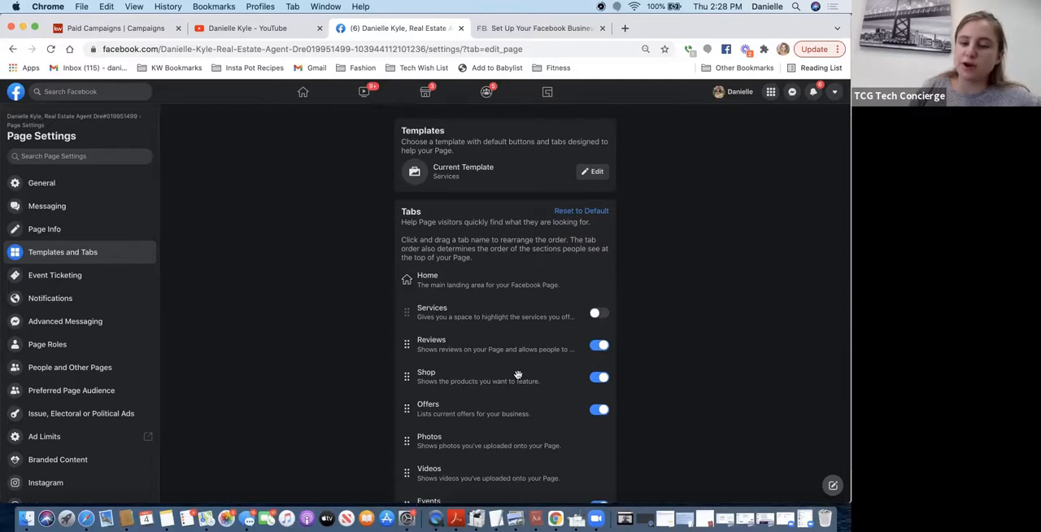
pyautogui.click(603, 379)
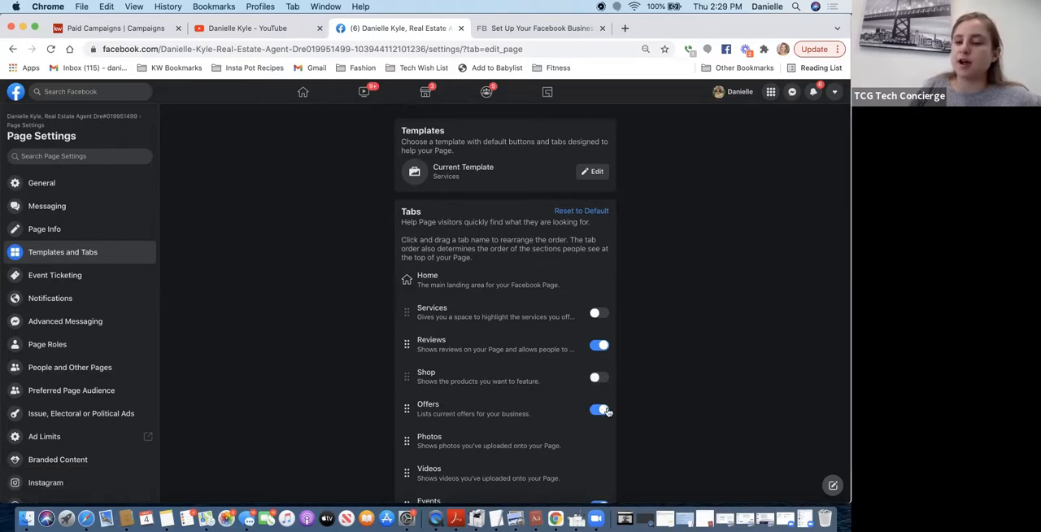
pyautogui.click(600, 410)
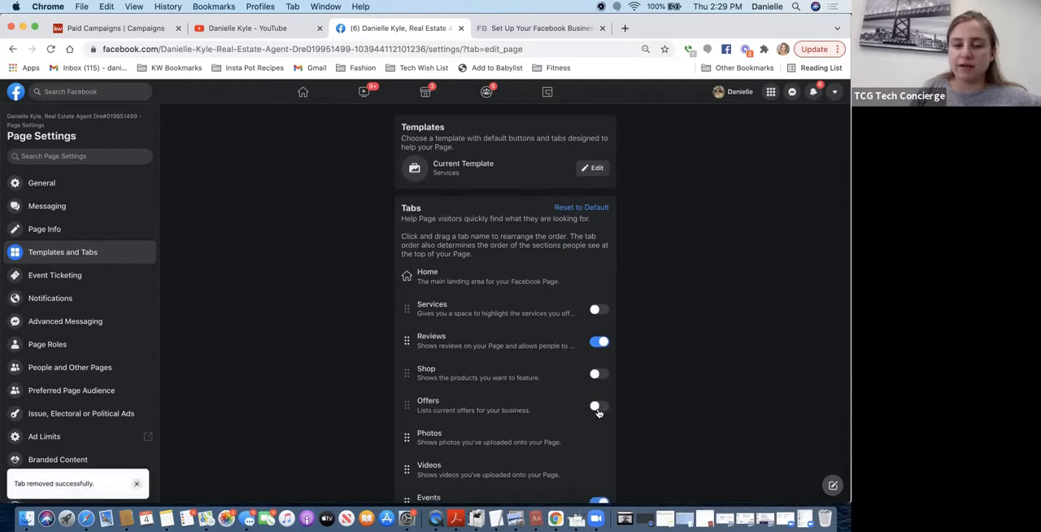
# - Turn off the Page's Jobs tab and check the remaining tabs in the list
pyautogui.scroll(-3, 598, 411)
pyautogui.scroll(-1, 598, 409)
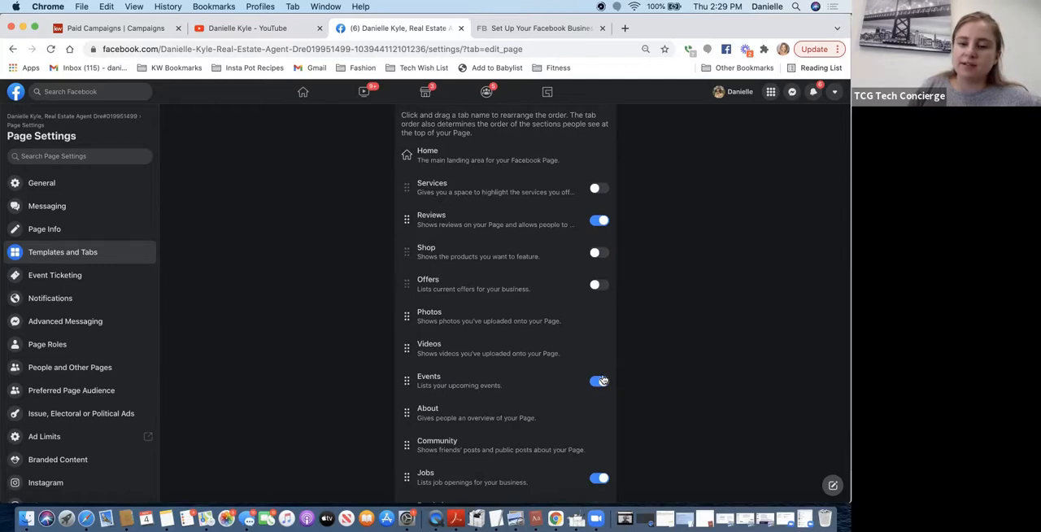
pyautogui.scroll(-1, 600, 381)
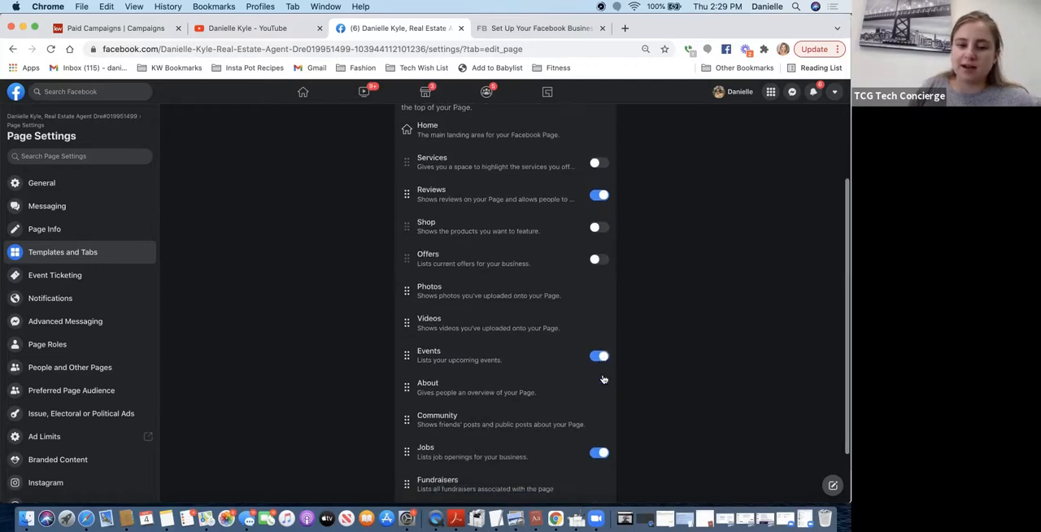
pyautogui.click(598, 453)
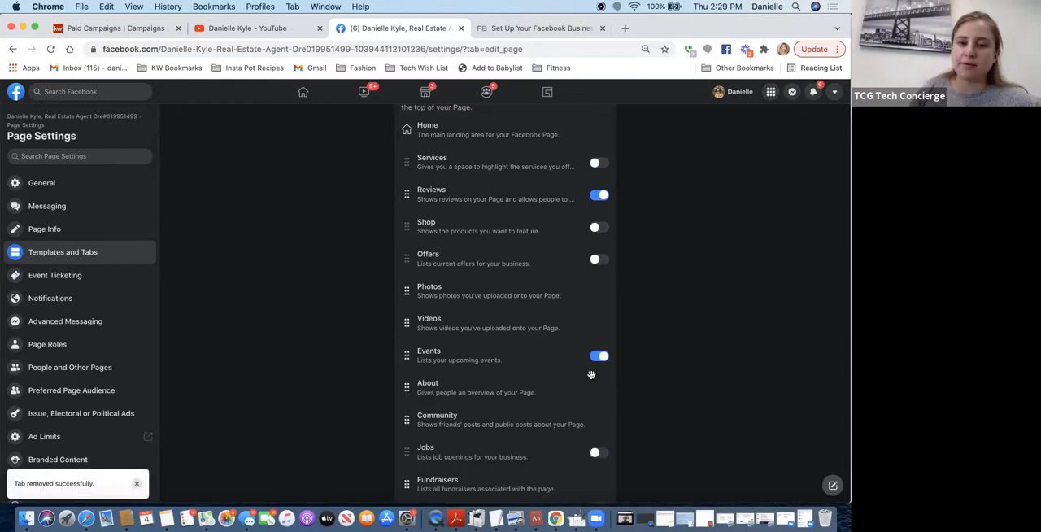
pyautogui.scroll(-3, 591, 374)
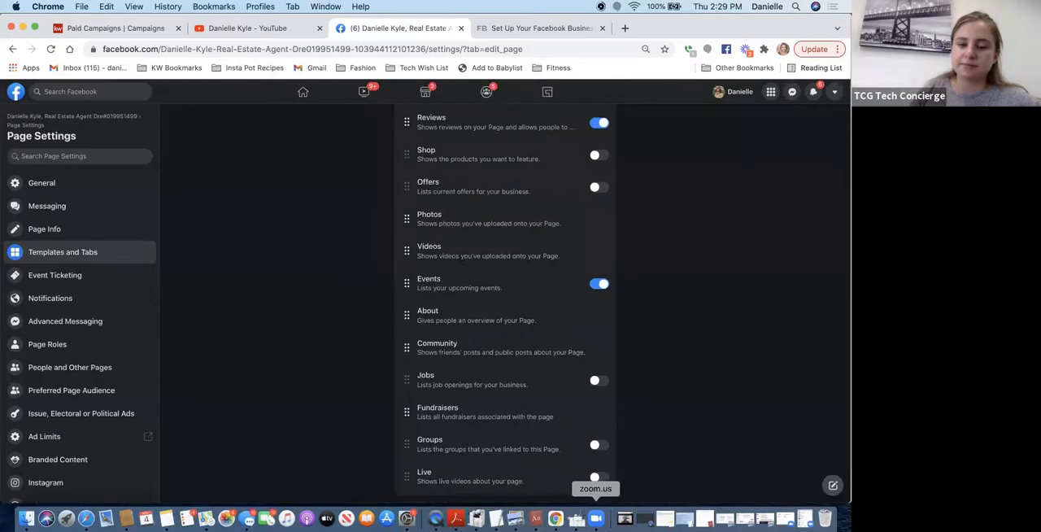
pyautogui.scroll(5, 618, 349)
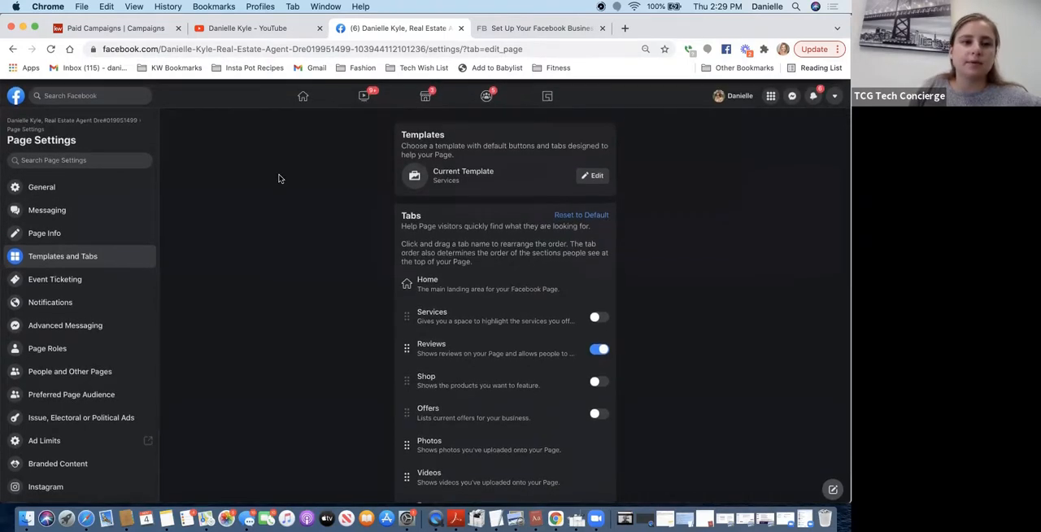
# - Try disallowing other people and Pages from tagging this Page in the General settings, and leave without saving
pyautogui.click(42, 184)
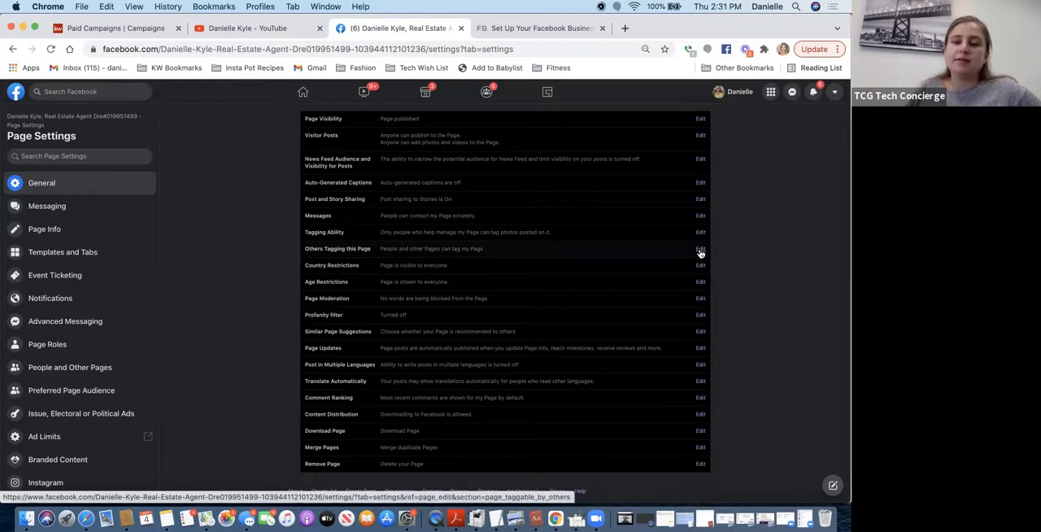
pyautogui.click(700, 248)
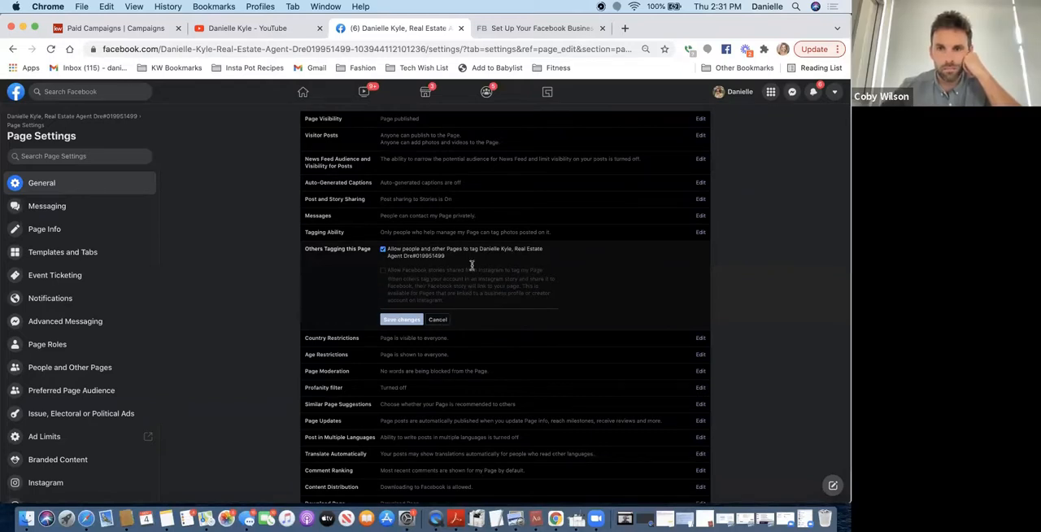
pyautogui.scroll(-1, 470, 265)
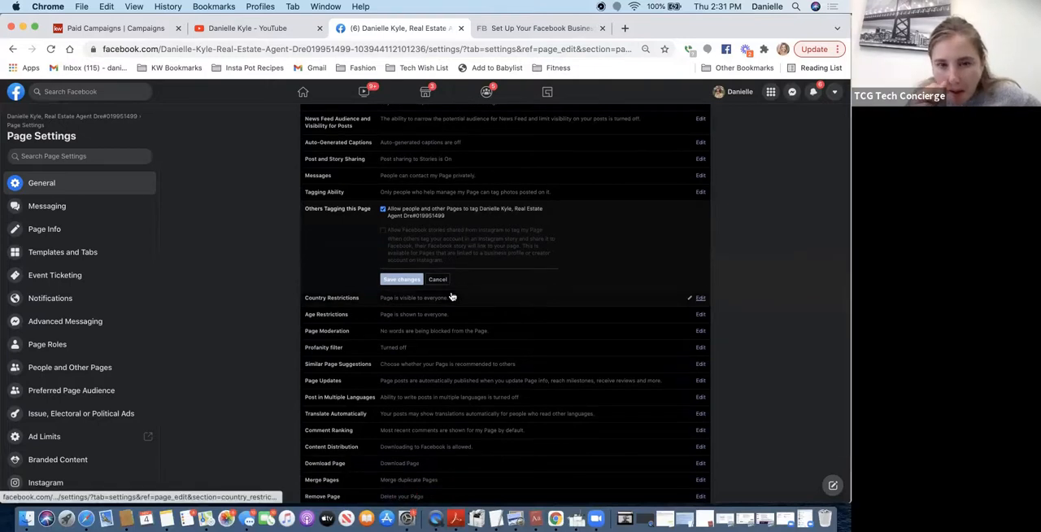
pyautogui.click(383, 210)
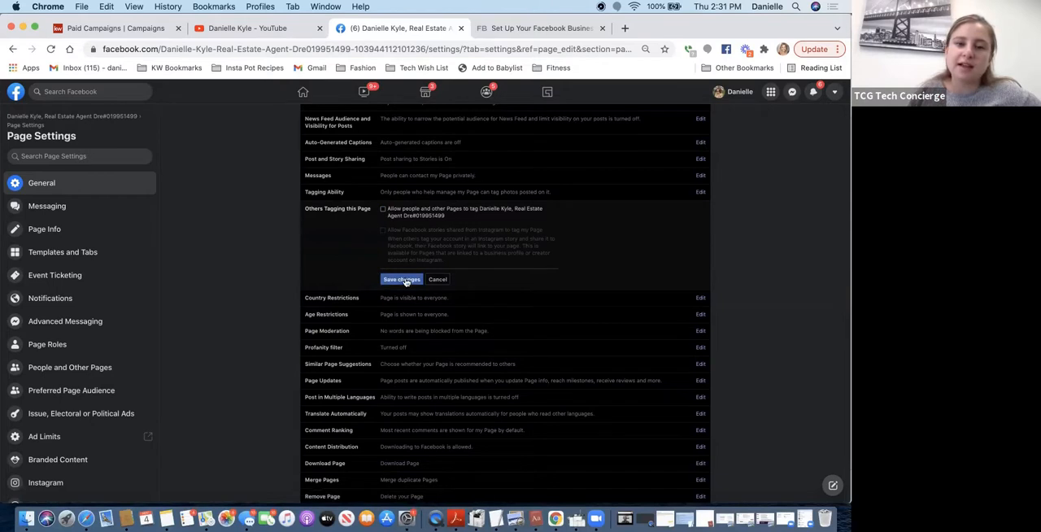
pyautogui.click(383, 209)
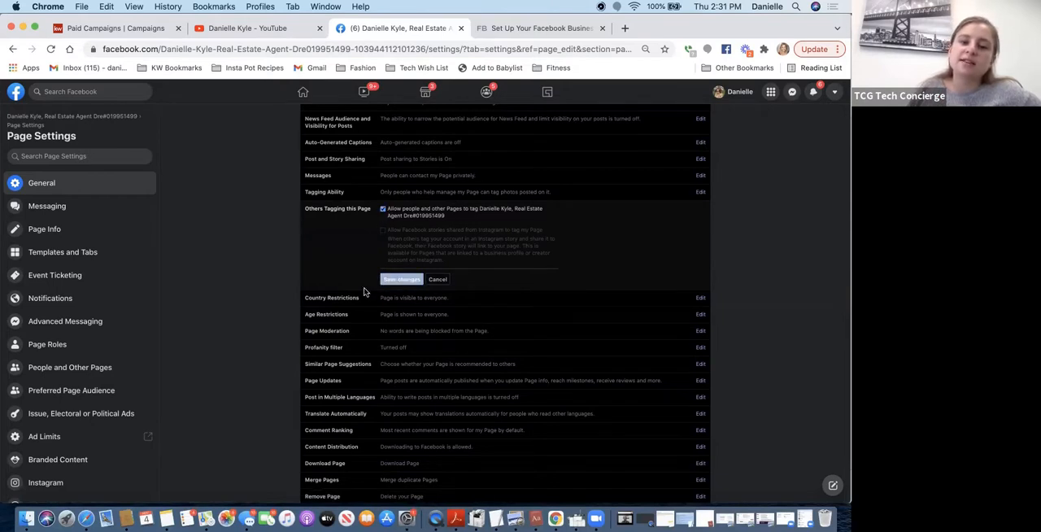
pyautogui.click(437, 281)
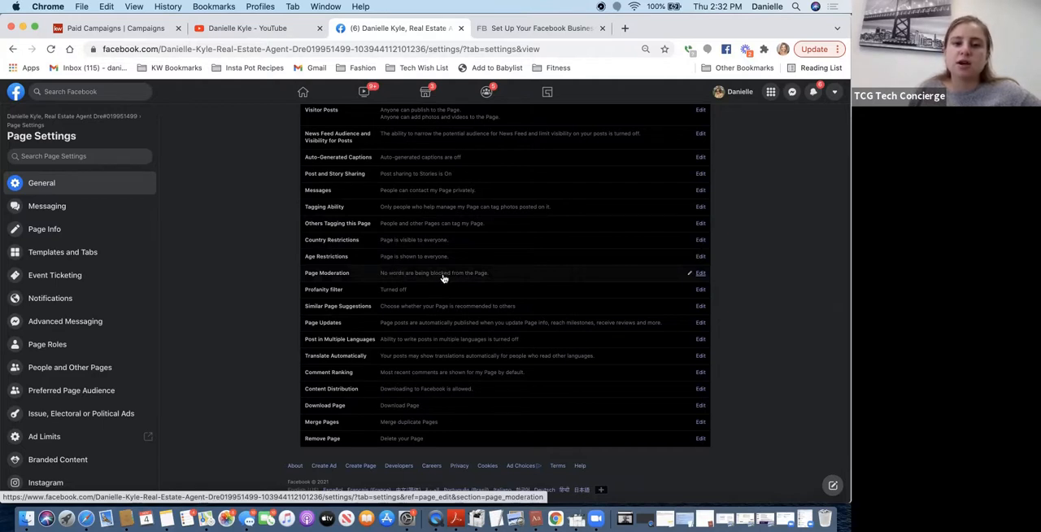
# - Review the Page Moderation word-blocking options, closing them without saving, and the option for merging duplicate Pages
pyautogui.click(699, 273)
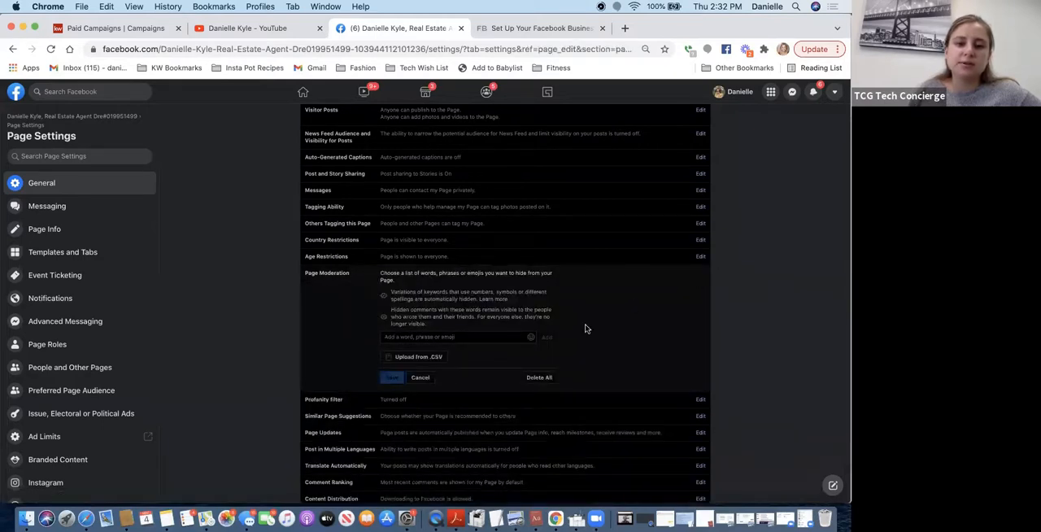
pyautogui.click(419, 377)
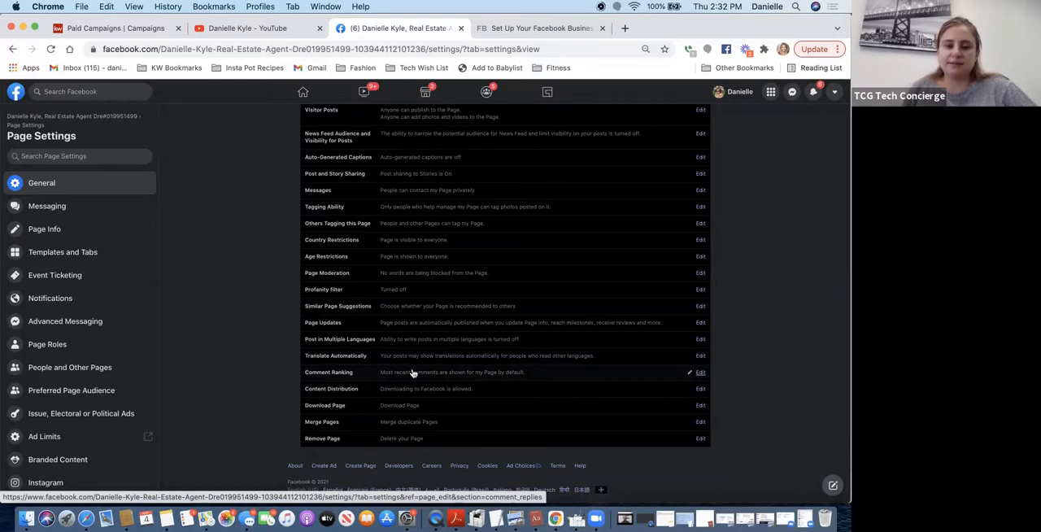
pyautogui.click(408, 424)
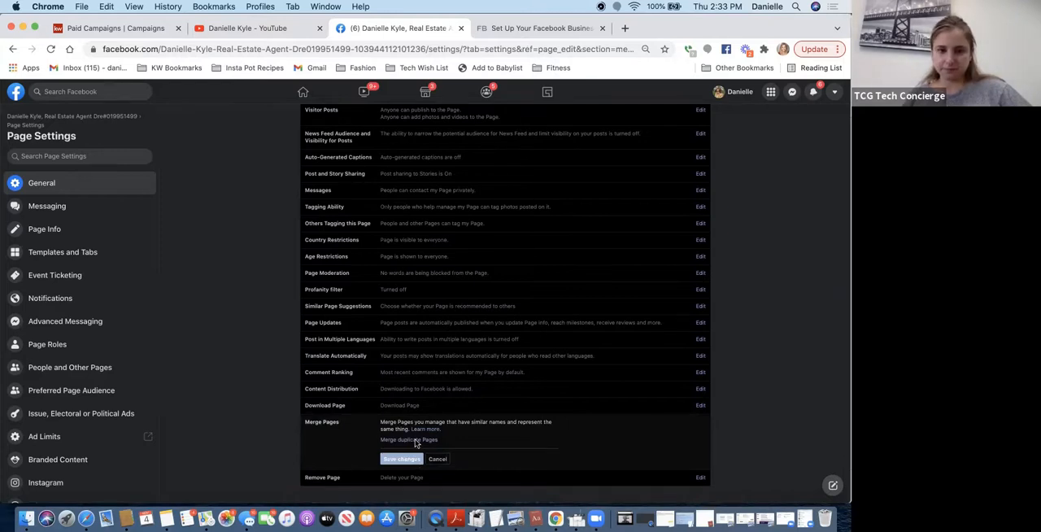
pyautogui.scroll(-2, 416, 453)
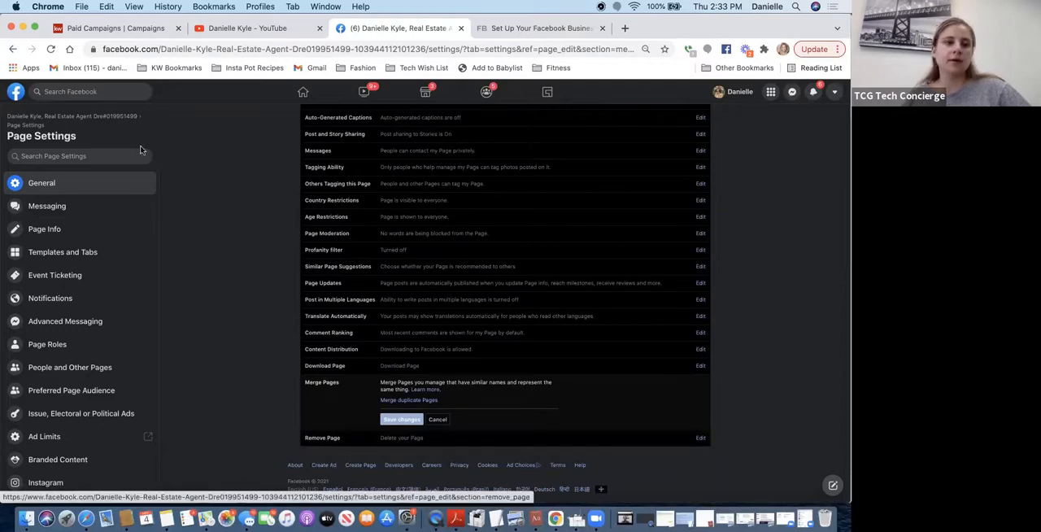
# - Examine the Page's Messaging settings, including the greeting, Messenger URL, website chat and automated response options
pyautogui.click(41, 211)
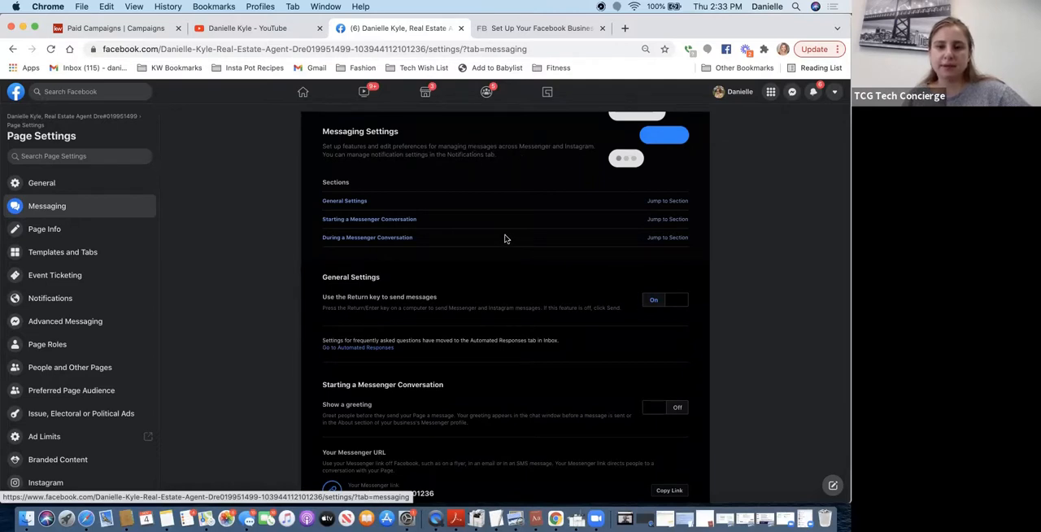
pyautogui.scroll(-3, 507, 254)
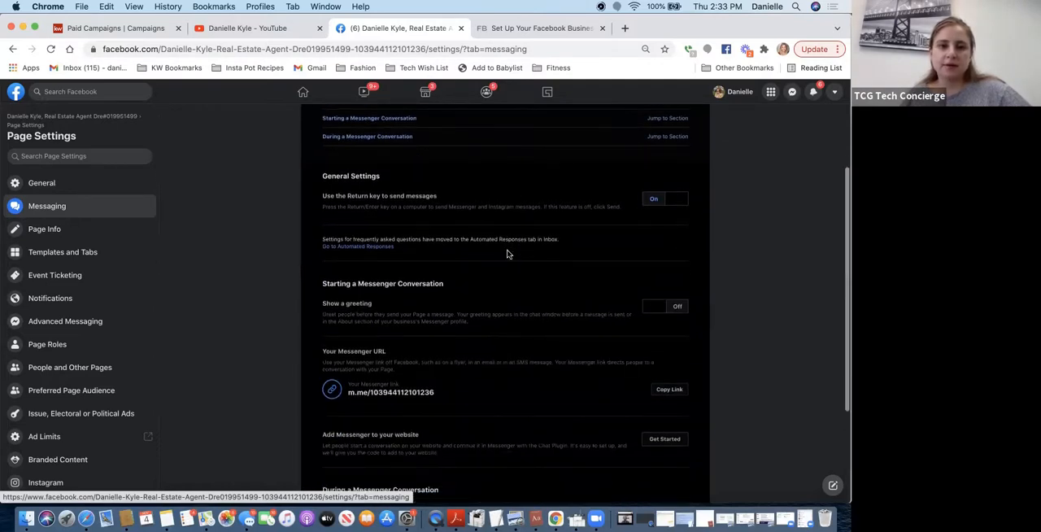
pyautogui.scroll(1, 506, 254)
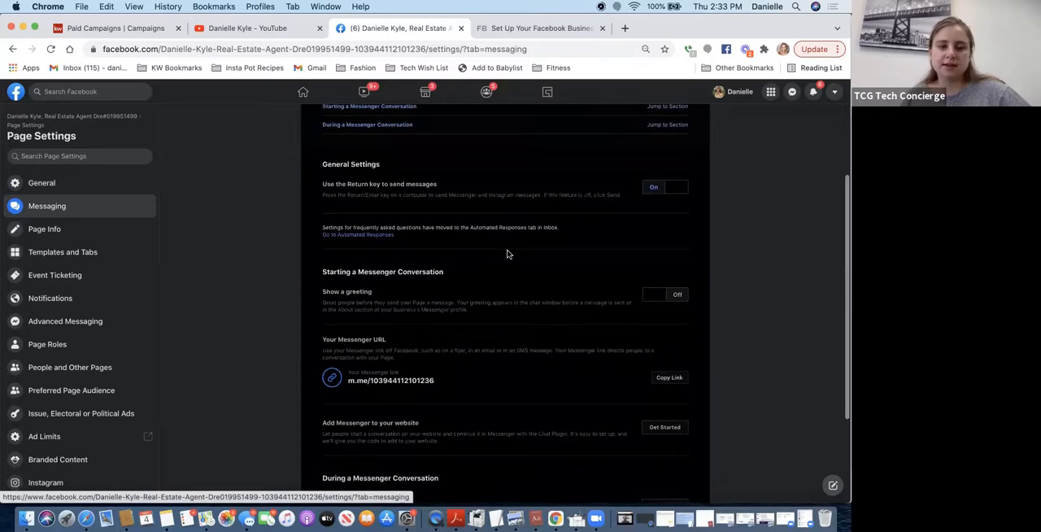
pyautogui.scroll(-2, 506, 255)
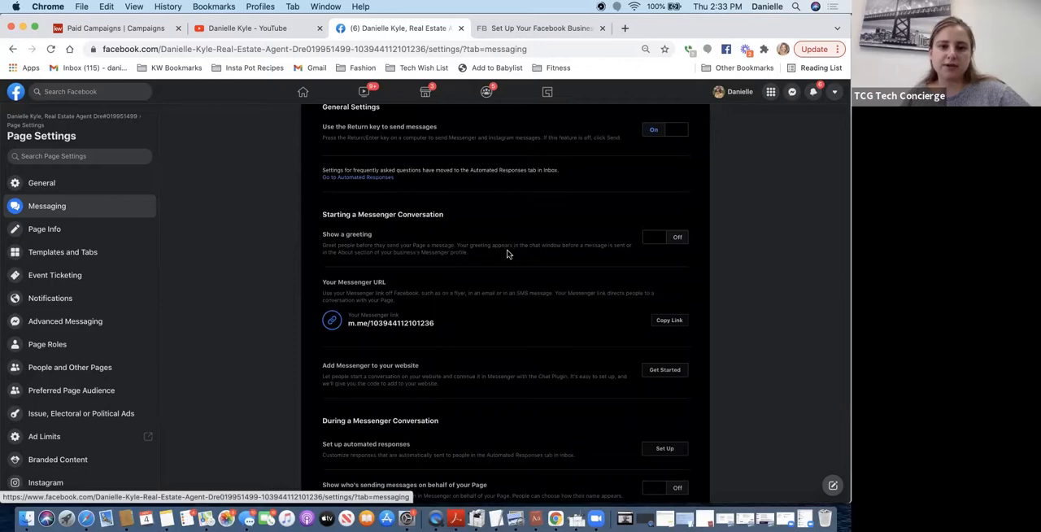
pyautogui.scroll(-2, 507, 255)
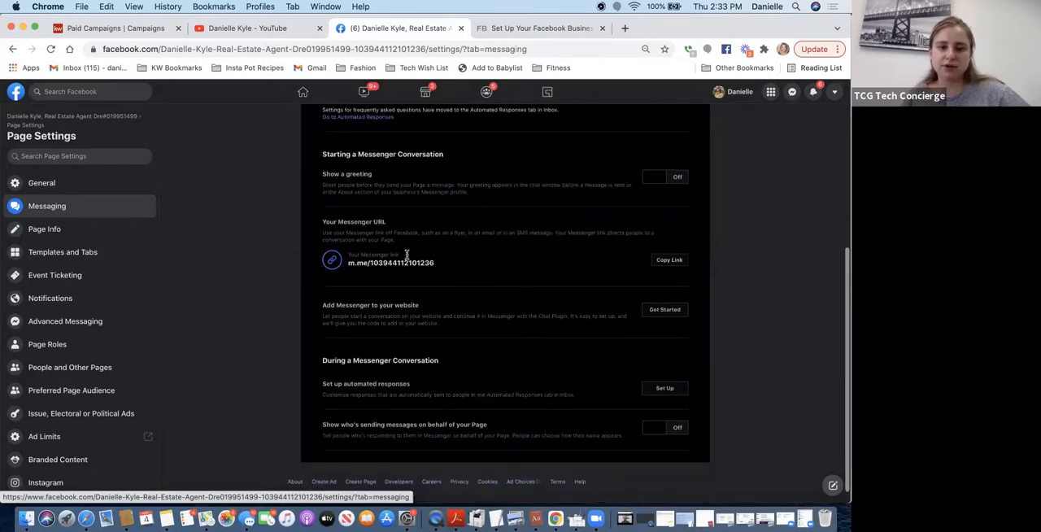
pyautogui.scroll(-1, 483, 352)
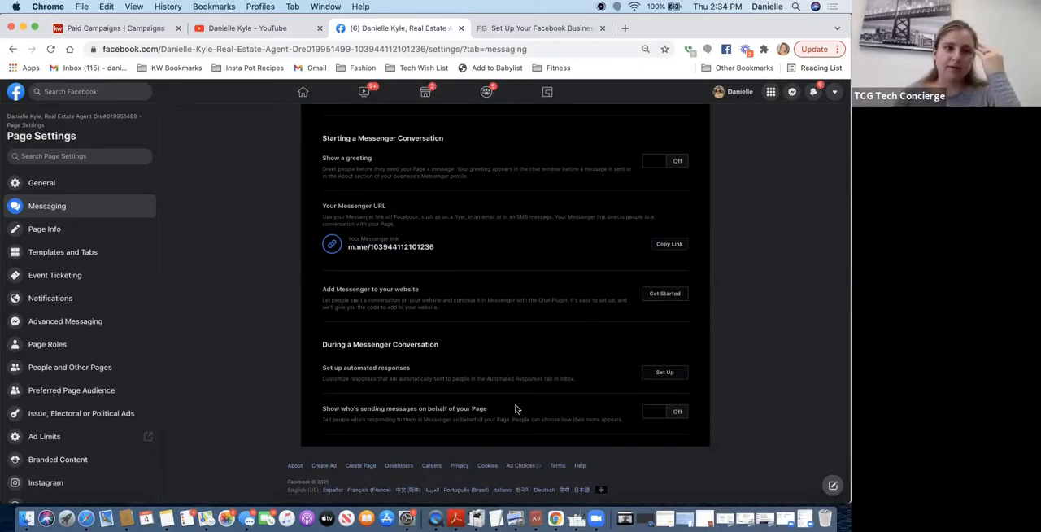
pyautogui.scroll(5, 514, 408)
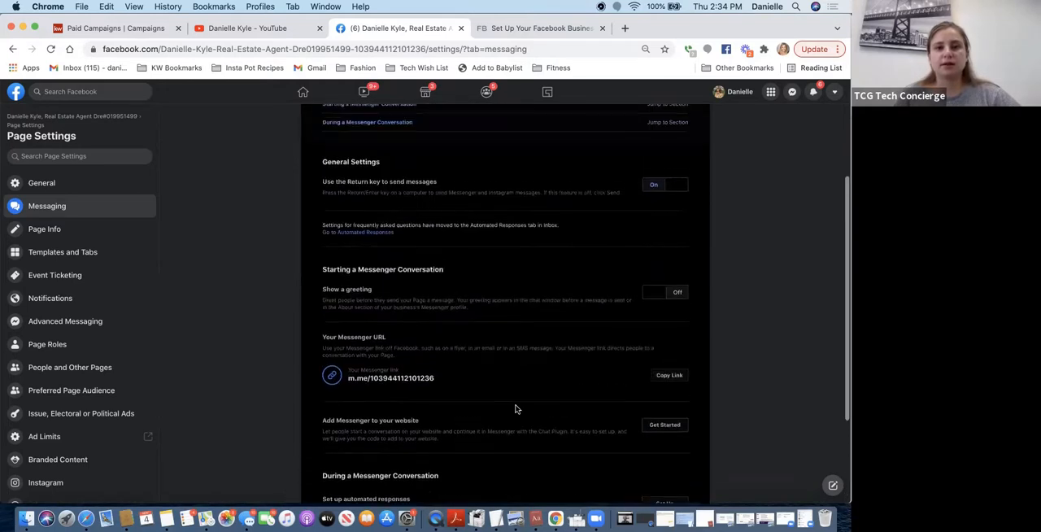
pyautogui.scroll(-1, 515, 408)
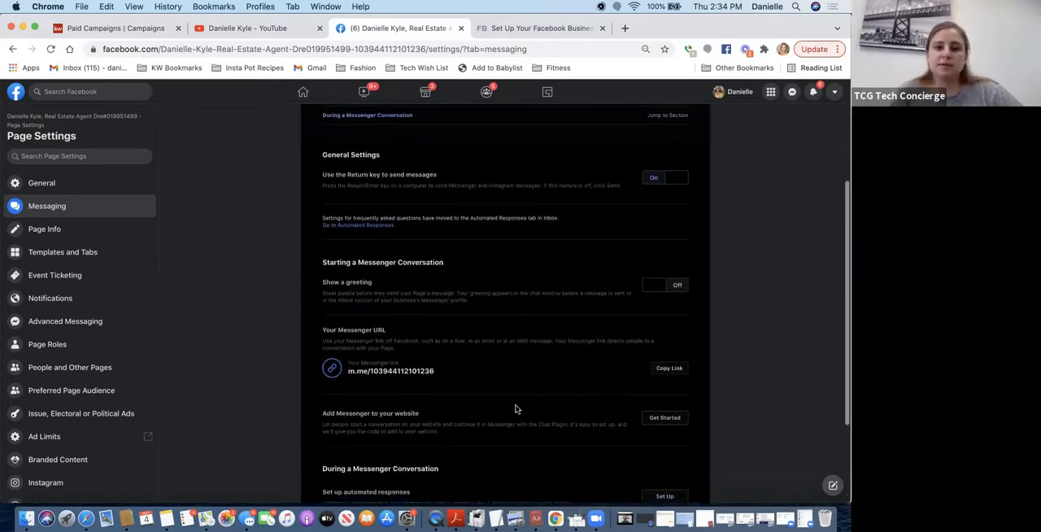
pyautogui.scroll(-3, 515, 409)
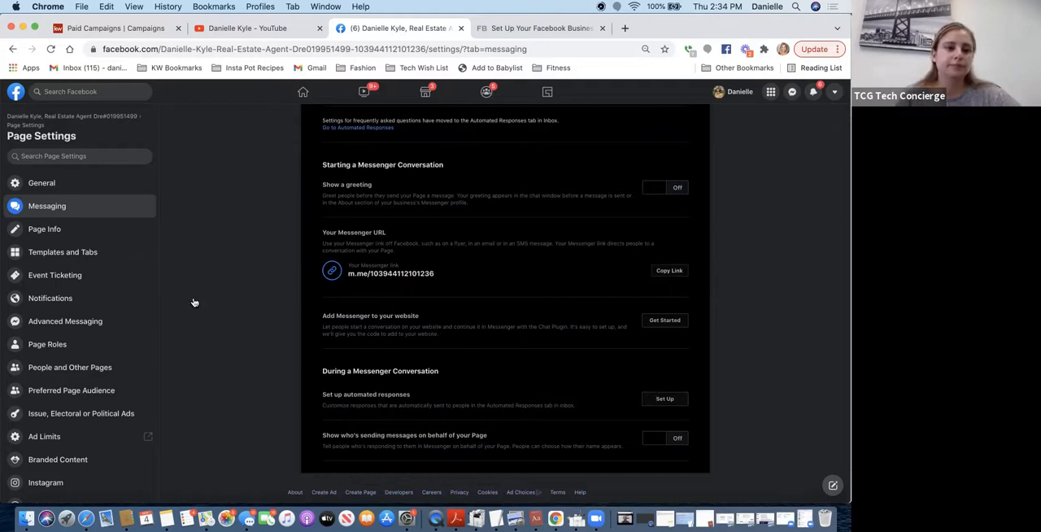
# - Fill in the phone number in the Page Info contact section from a saved address suggestion
pyautogui.click(37, 230)
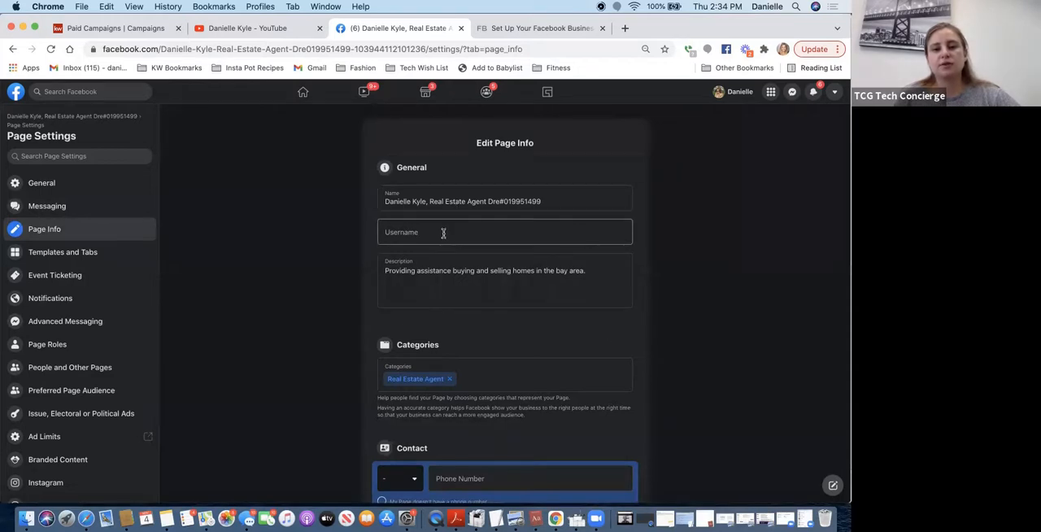
pyautogui.scroll(-3, 443, 233)
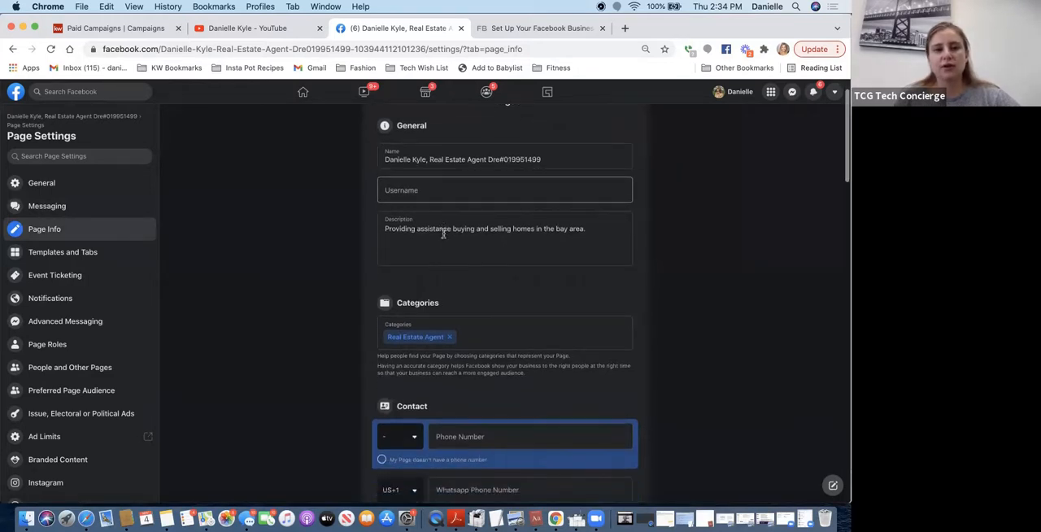
pyautogui.scroll(-3, 443, 235)
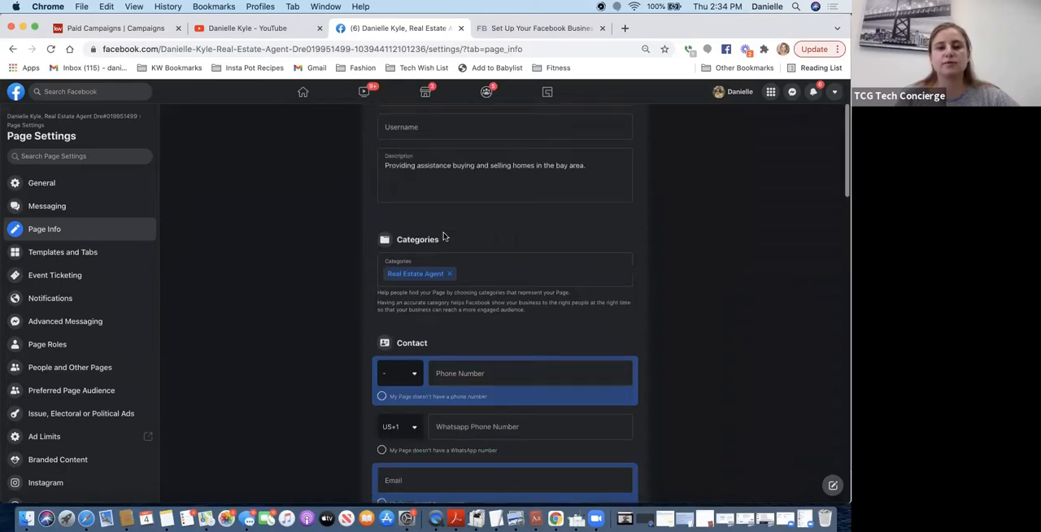
pyautogui.scroll(-3, 443, 233)
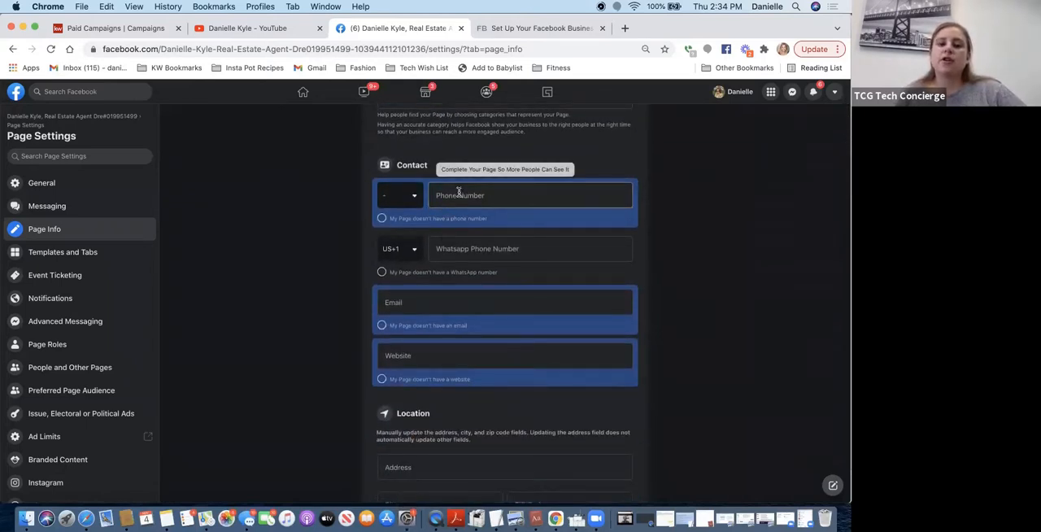
pyautogui.click(402, 204)
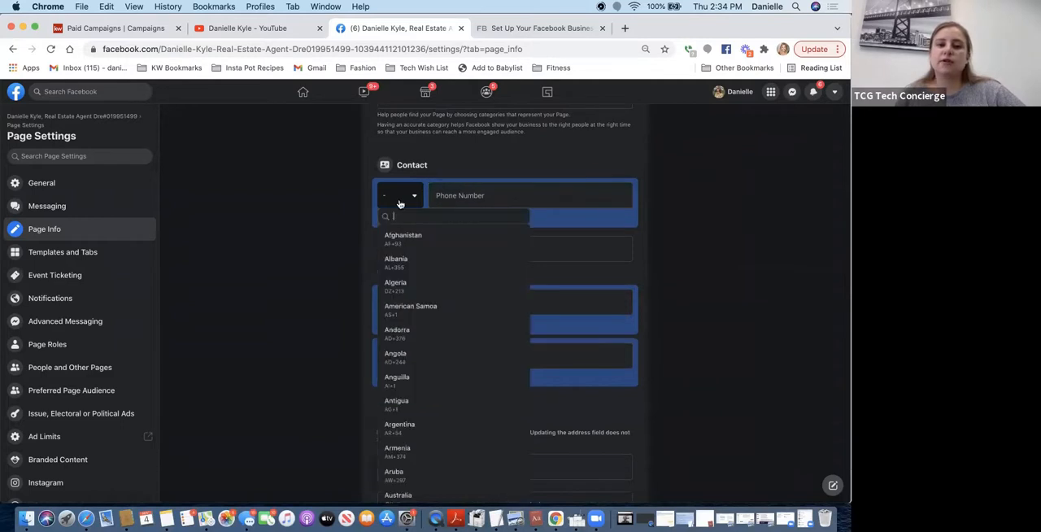
pyautogui.click(460, 189)
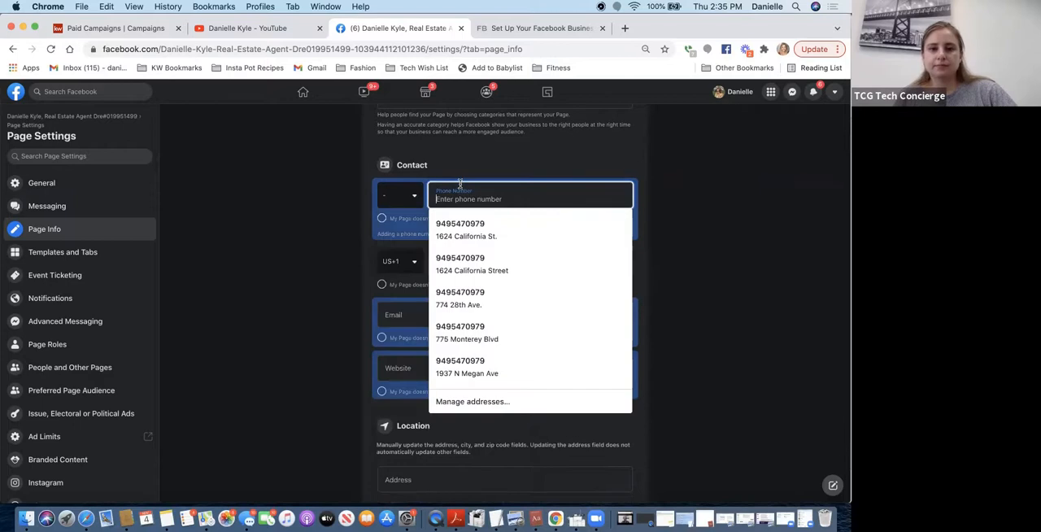
pyautogui.click(458, 233)
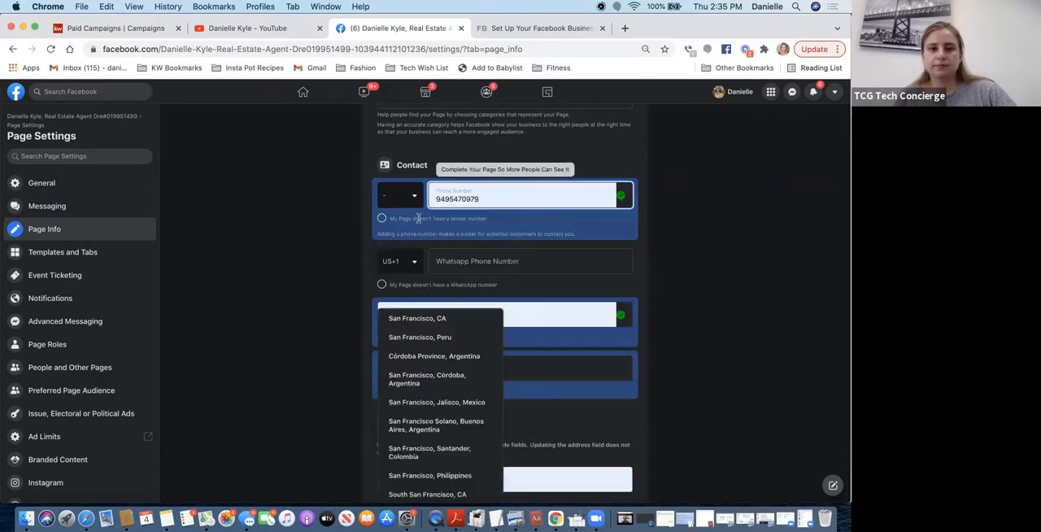
pyautogui.click(401, 199)
pyautogui.write('1')
pyautogui.press('Down')
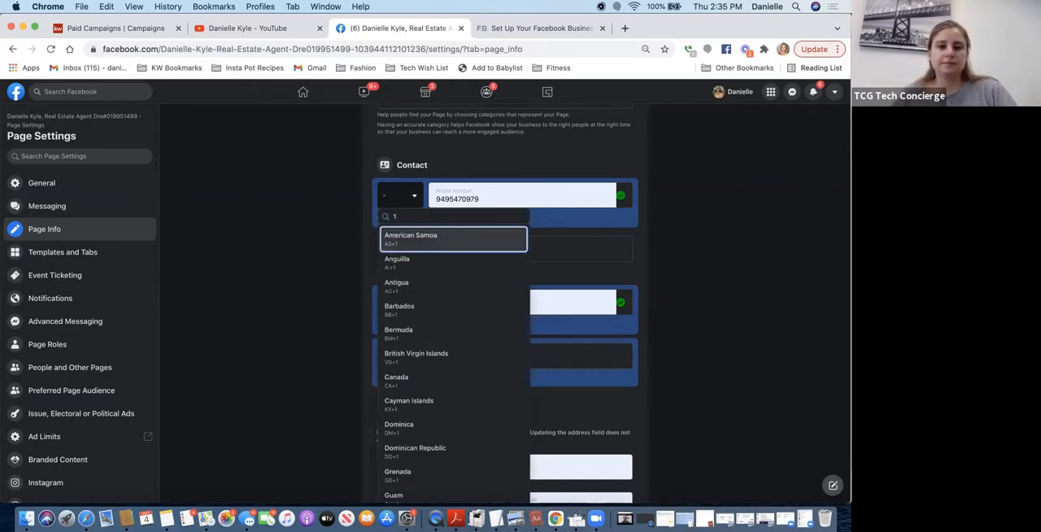
pyautogui.click(411, 215)
pyautogui.press('BackSpace')
pyautogui.write('uni')
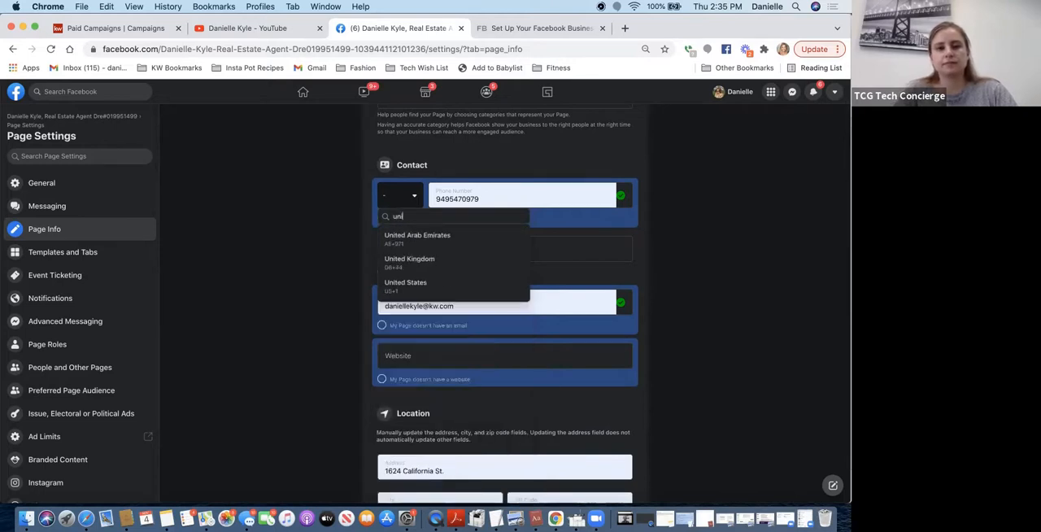
pyautogui.click(387, 291)
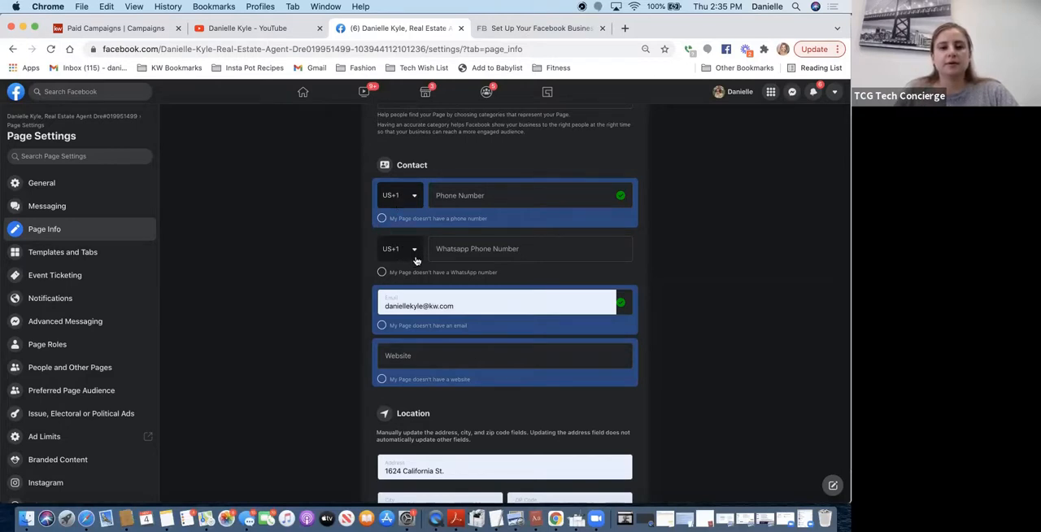
# - Enter the agent's personal website address in the Page's contact details
pyautogui.scroll(-2, 437, 253)
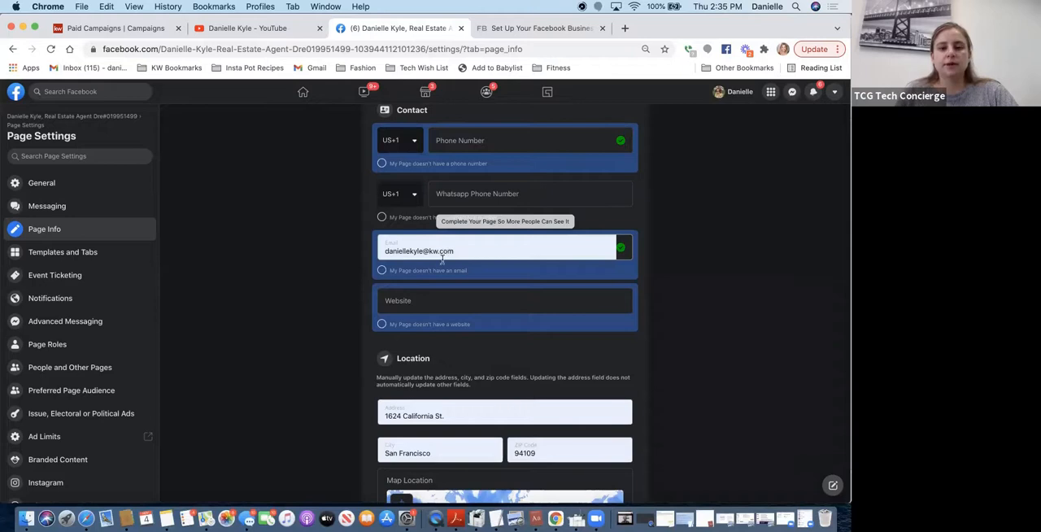
pyautogui.click(408, 300)
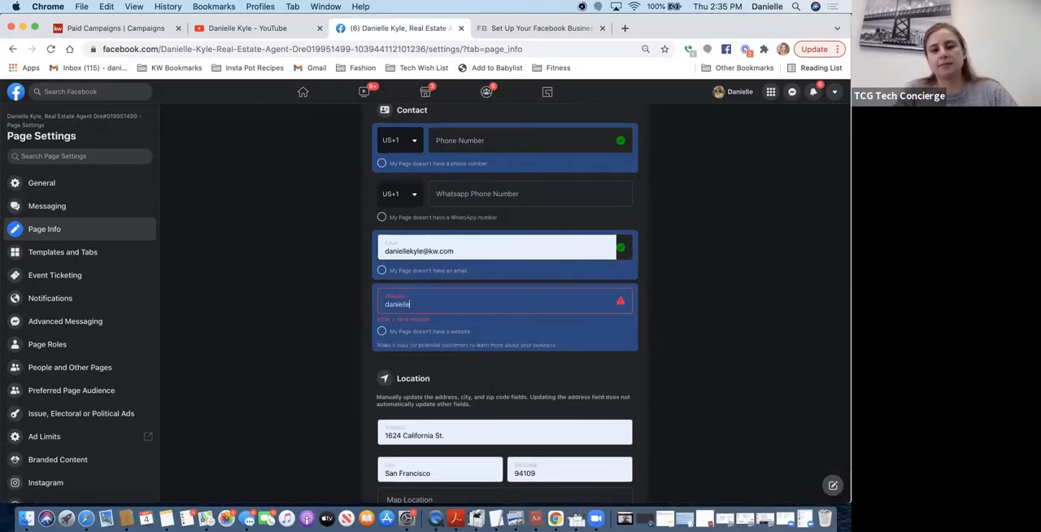
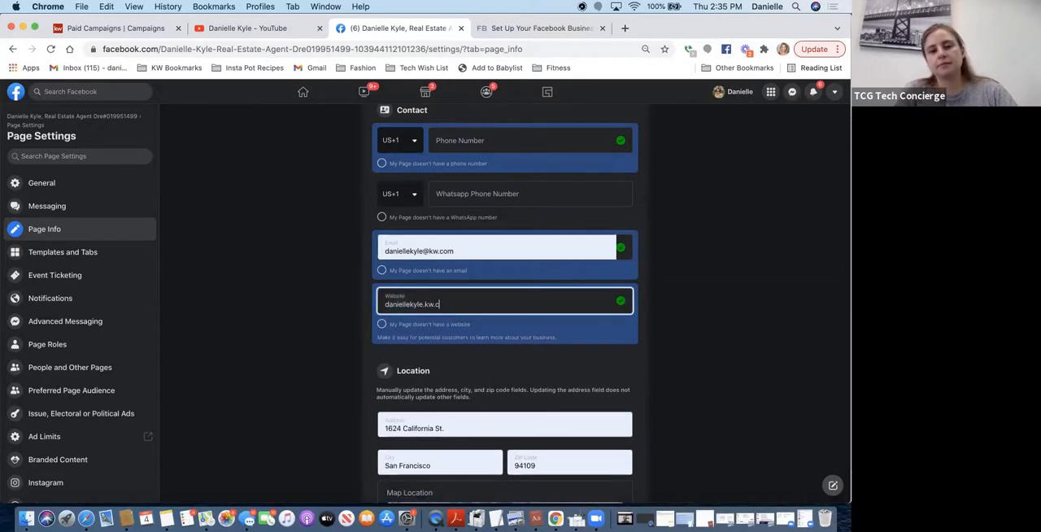
pyautogui.write('om')
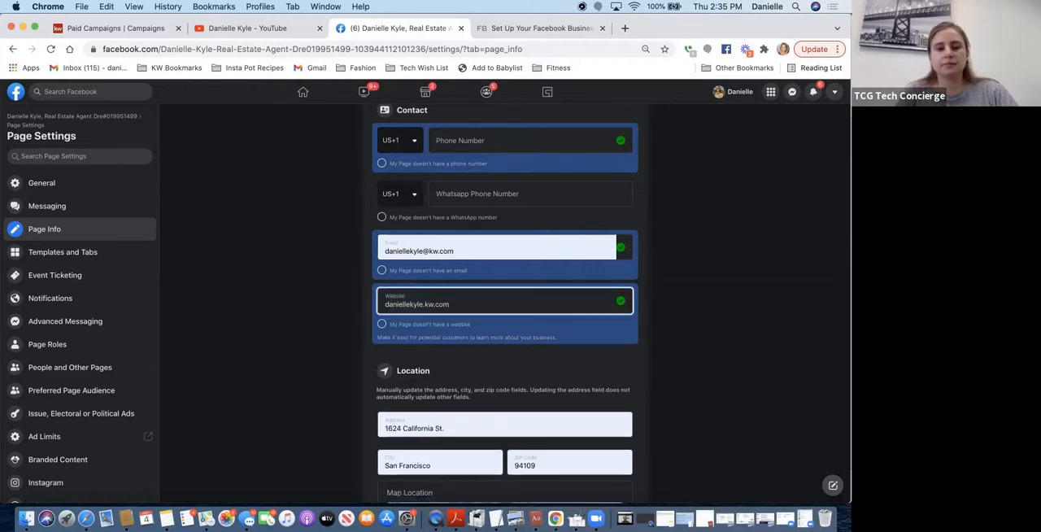
# - Check the autofilled name, contact and location fields and look through the remaining Page Info sections
pyautogui.scroll(-2, 442, 372)
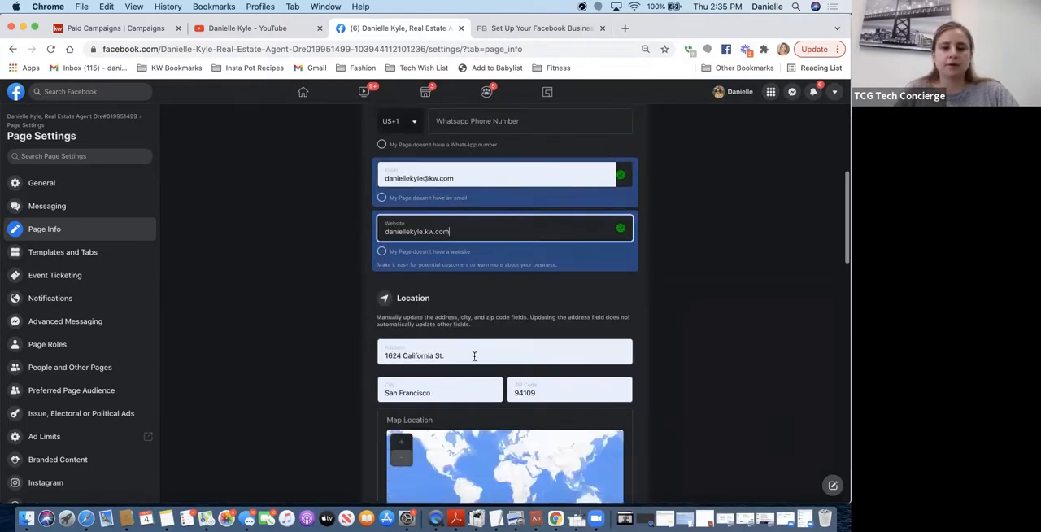
pyautogui.scroll(-3, 469, 376)
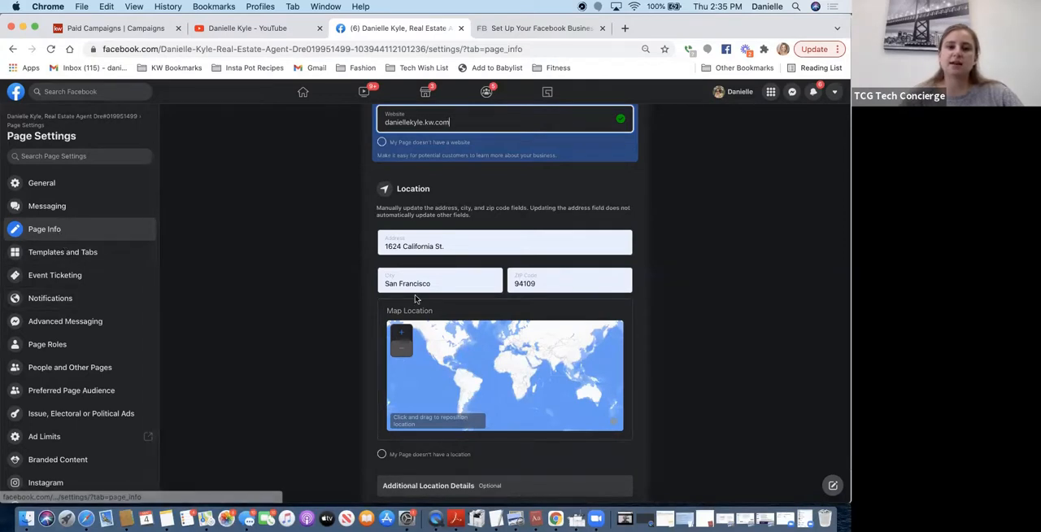
pyautogui.scroll(10, 487, 244)
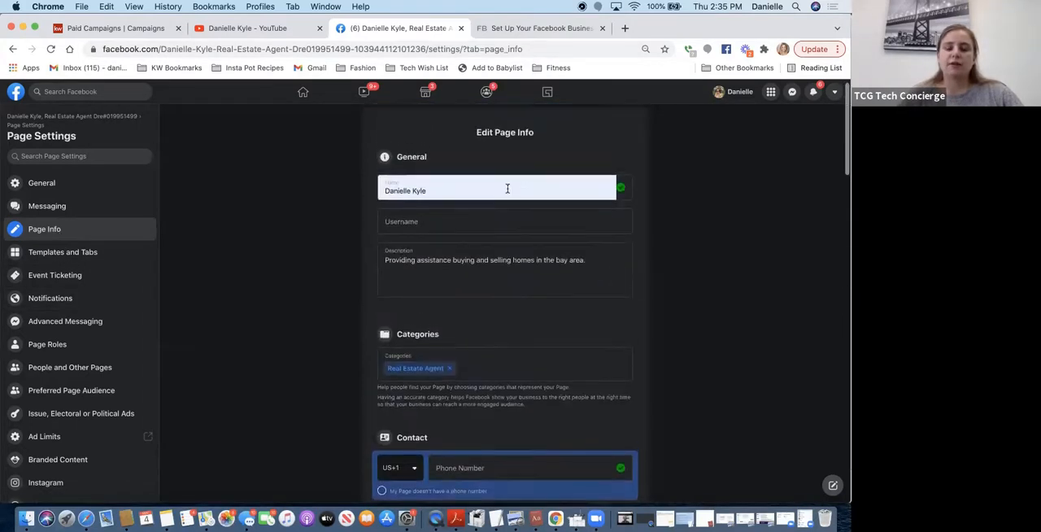
pyautogui.scroll(-10, 507, 189)
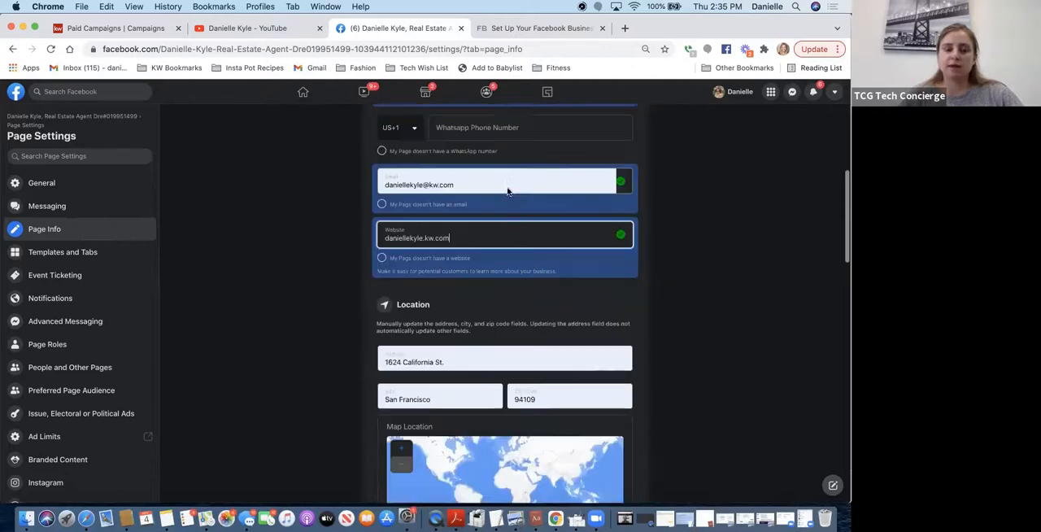
pyautogui.scroll(-1, 506, 190)
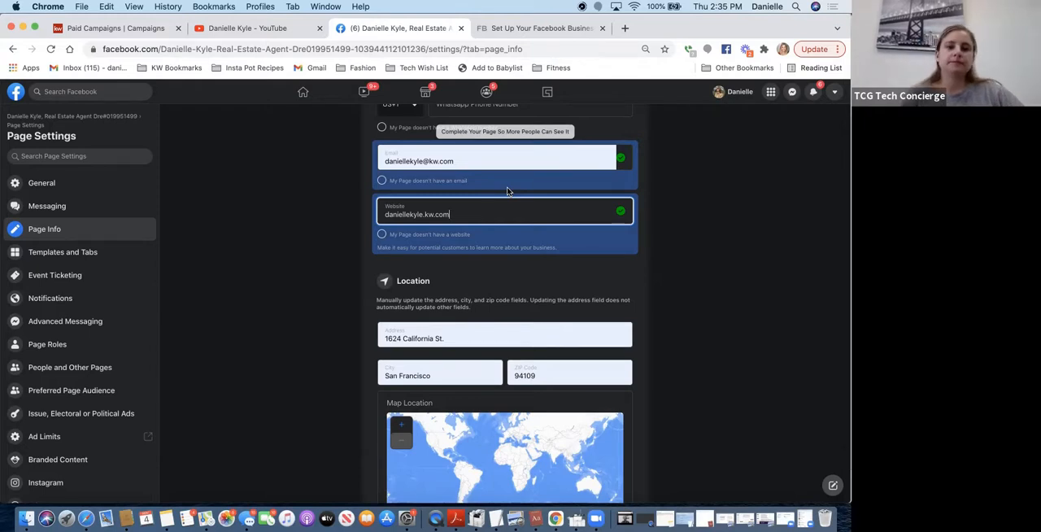
pyautogui.scroll(-5, 535, 302)
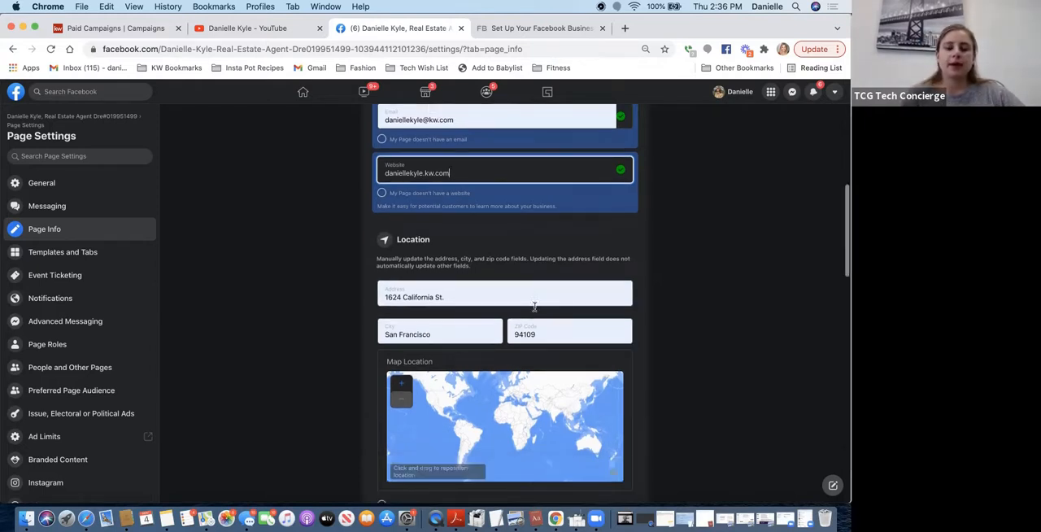
pyautogui.scroll(-10, 536, 317)
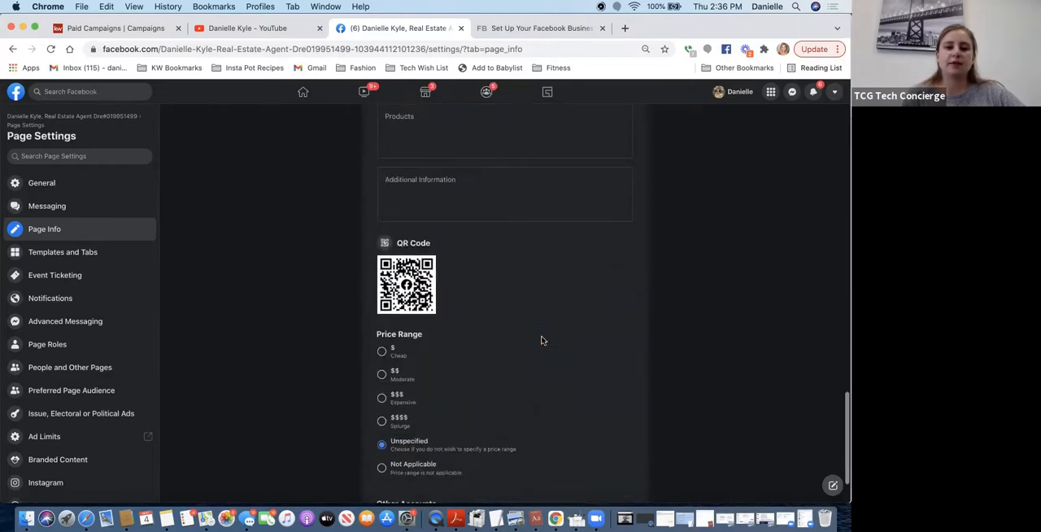
pyautogui.scroll(5, 542, 340)
pyautogui.scroll(5, 542, 340)
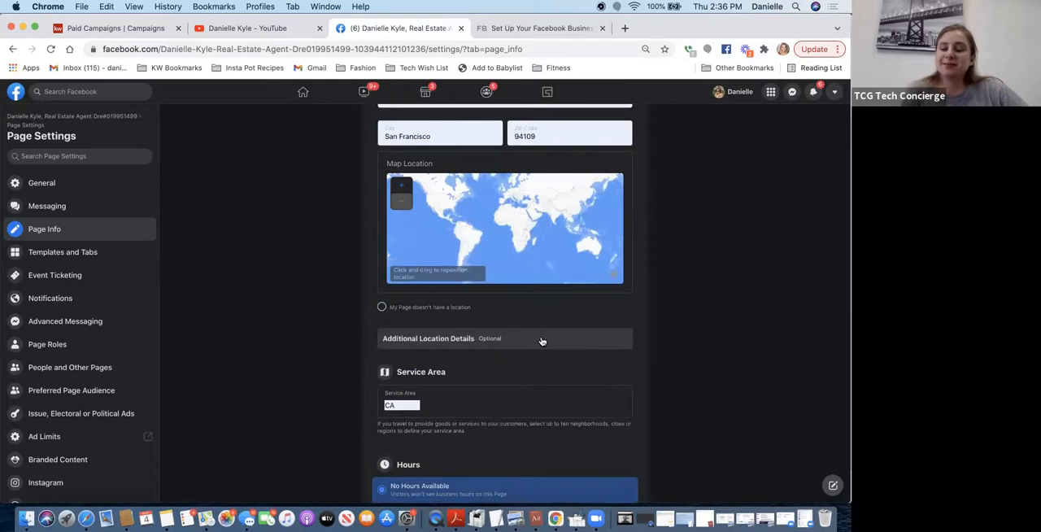
# - Set the Page's service area to San Francisco, CA
pyautogui.scroll(-3, 543, 340)
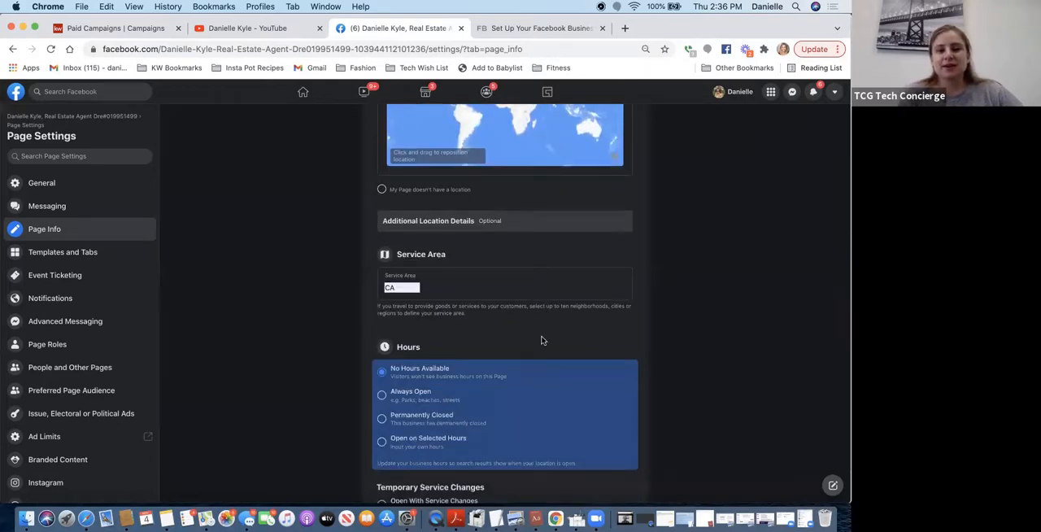
pyautogui.click(446, 278)
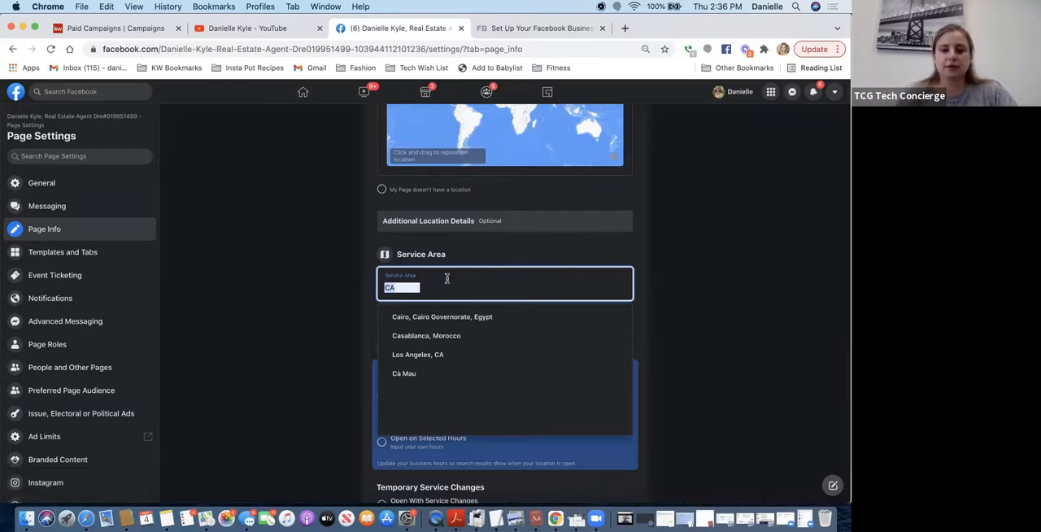
pyautogui.write('san francisc')
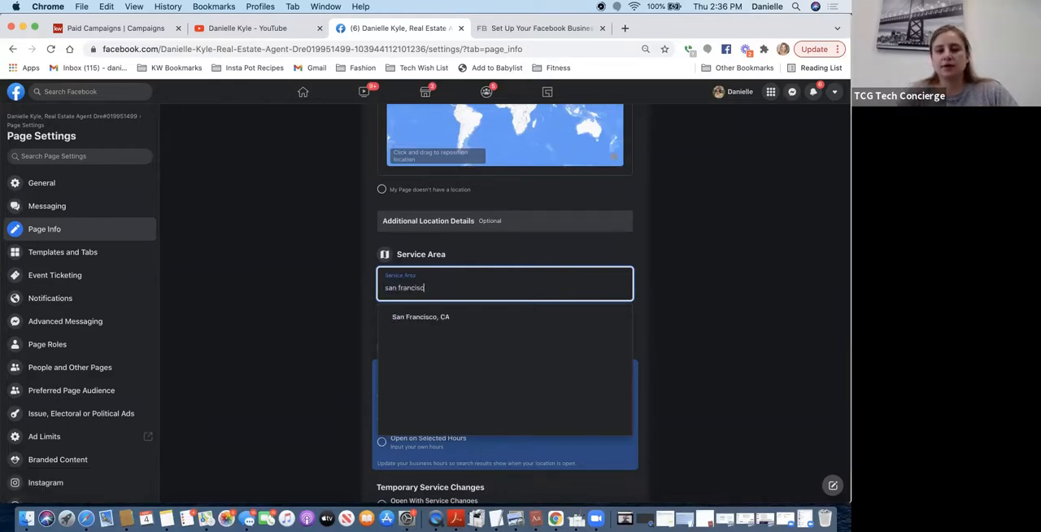
pyautogui.write('o')
pyautogui.click(427, 316)
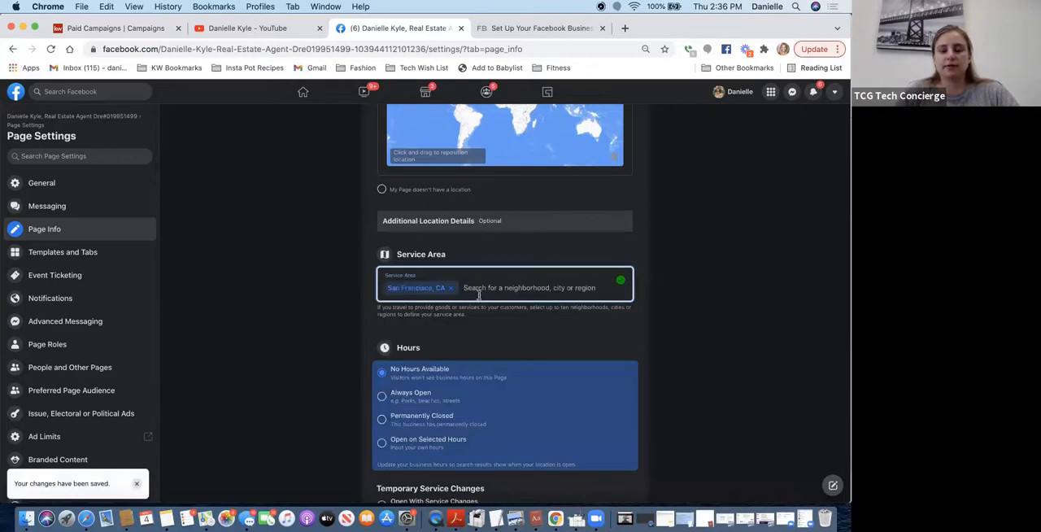
# - Look at the daily schedule under Open on Selected Hours, and set the Page's business hours to Always Open
pyautogui.scroll(4, 506, 265)
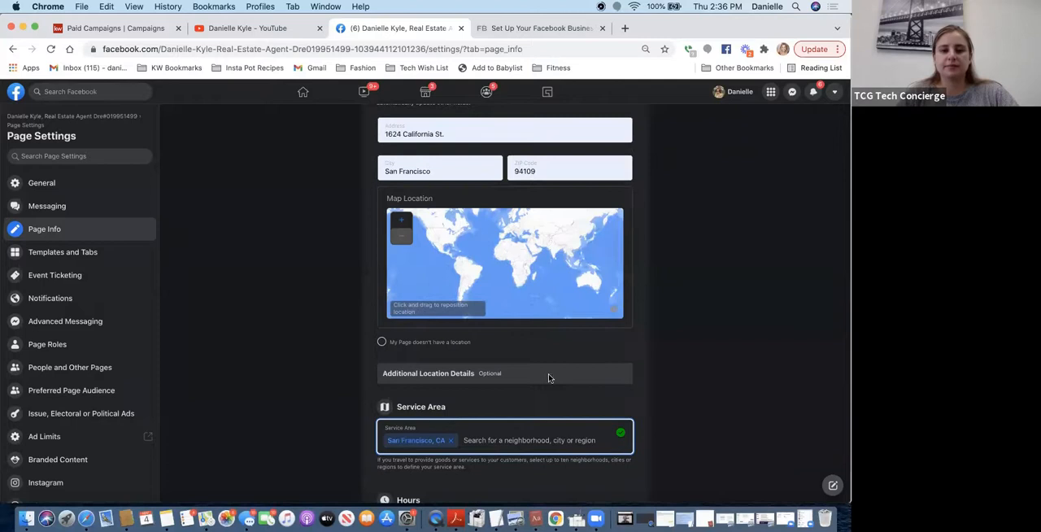
pyautogui.scroll(-5, 541, 398)
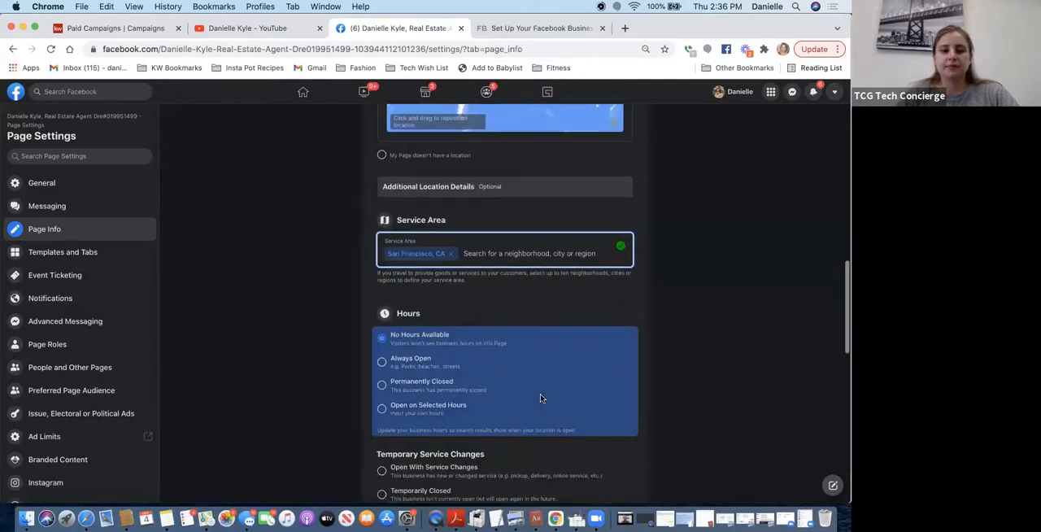
pyautogui.click(382, 363)
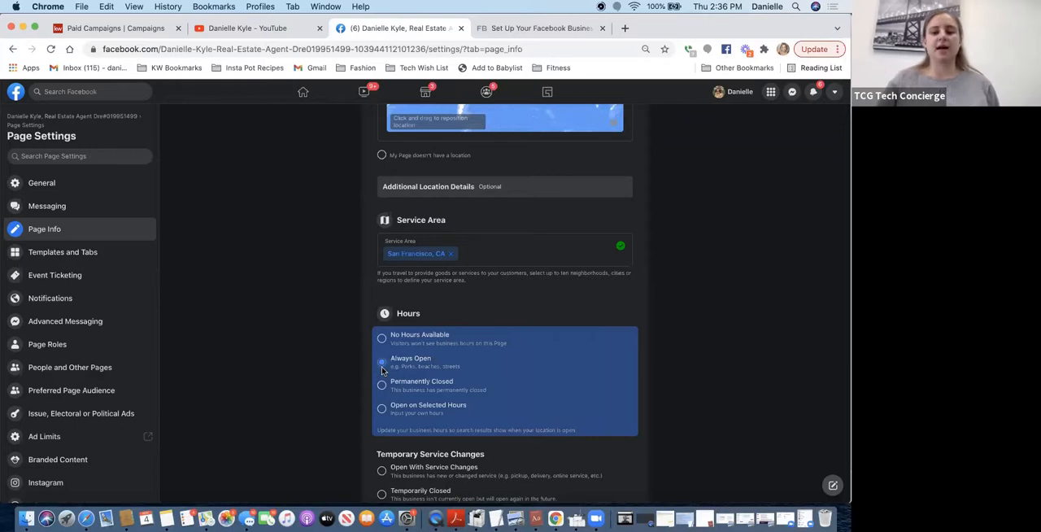
pyautogui.click(383, 410)
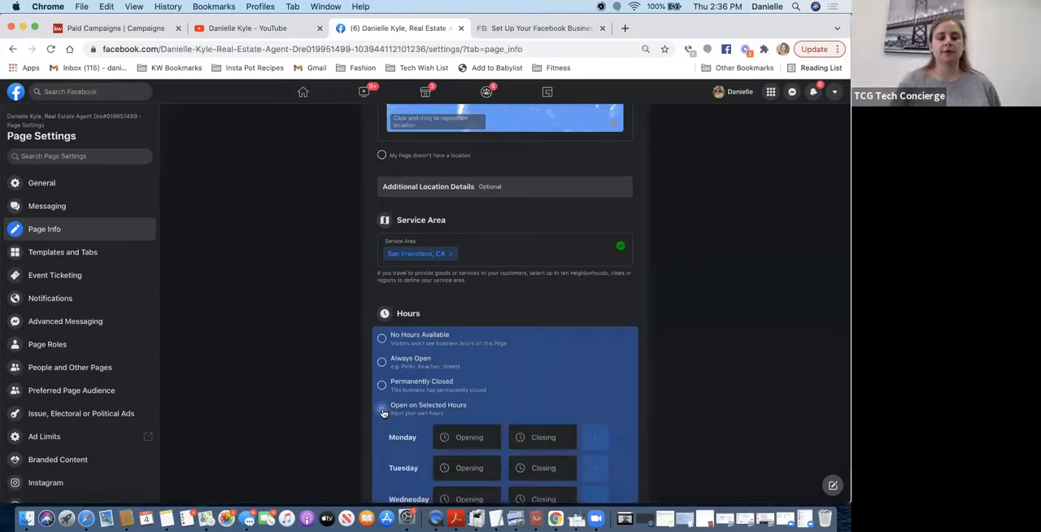
pyautogui.scroll(-5, 524, 421)
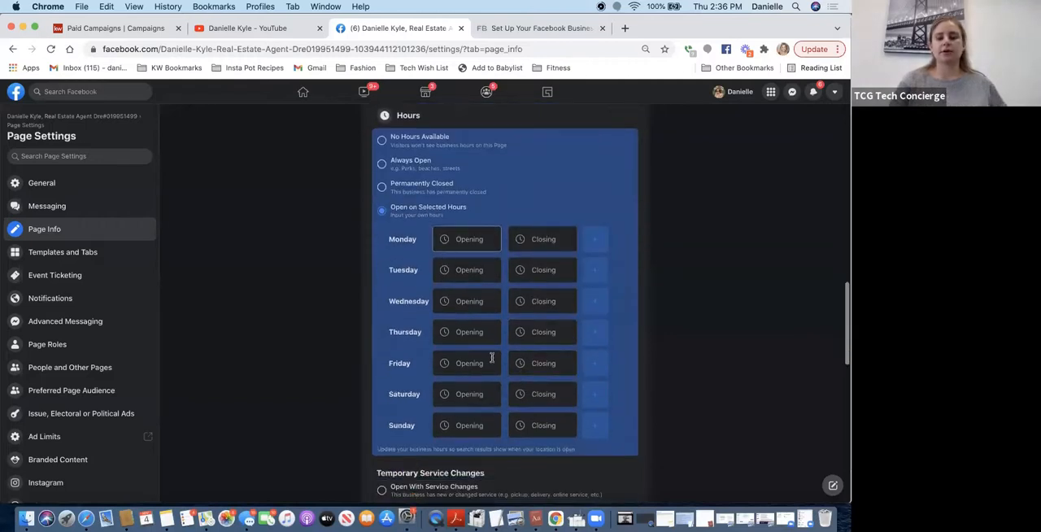
pyautogui.click(382, 165)
# - Examine the Temporary Service Changes, More, QR Code, Price Range and Other Accounts sections of the Page Info settings
pyautogui.scroll(-3, 382, 165)
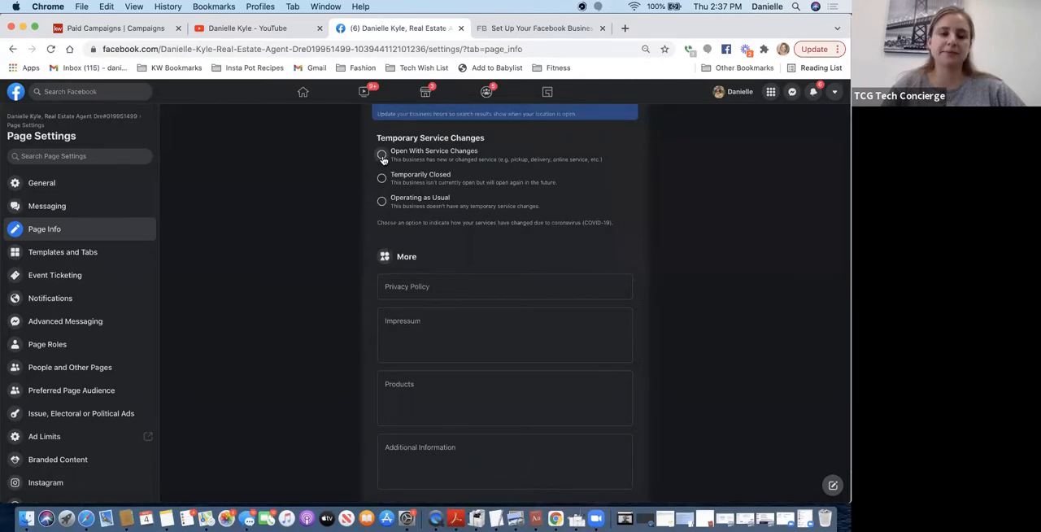
pyautogui.scroll(-3, 372, 264)
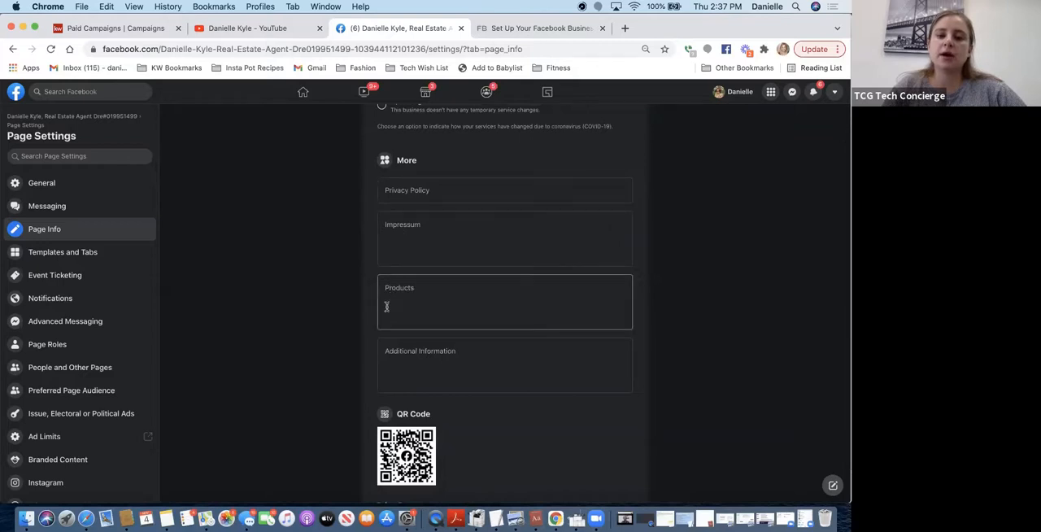
pyautogui.scroll(-5, 392, 349)
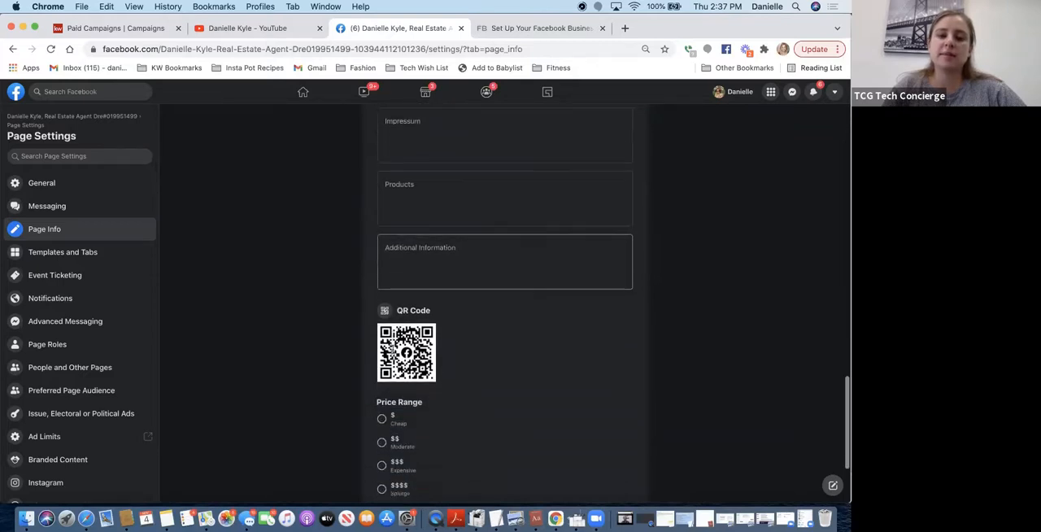
pyautogui.scroll(-3, 392, 351)
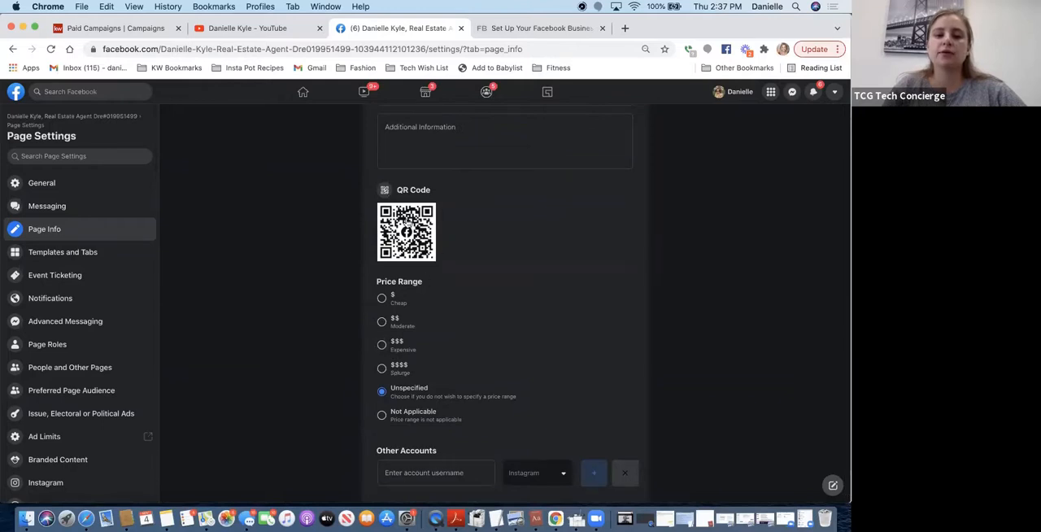
# - Look through the social platforms available for linking under Other Accounts in the Page Info settings
pyautogui.scroll(-2, 436, 345)
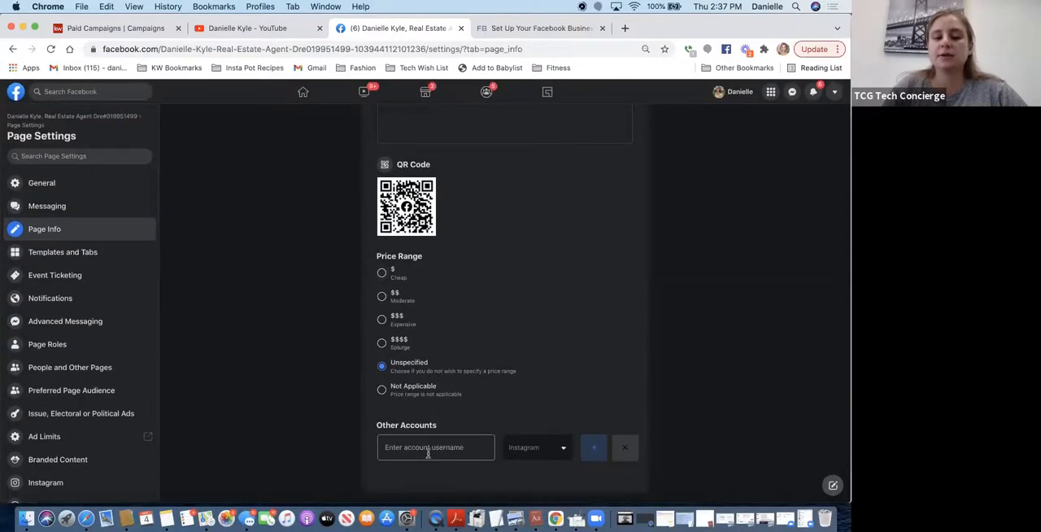
pyautogui.click(533, 455)
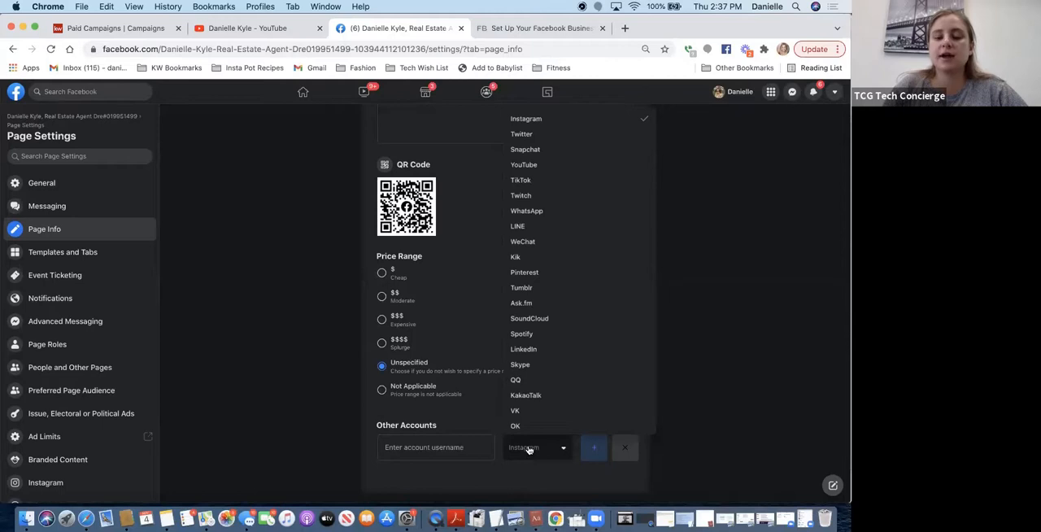
pyautogui.click(447, 447)
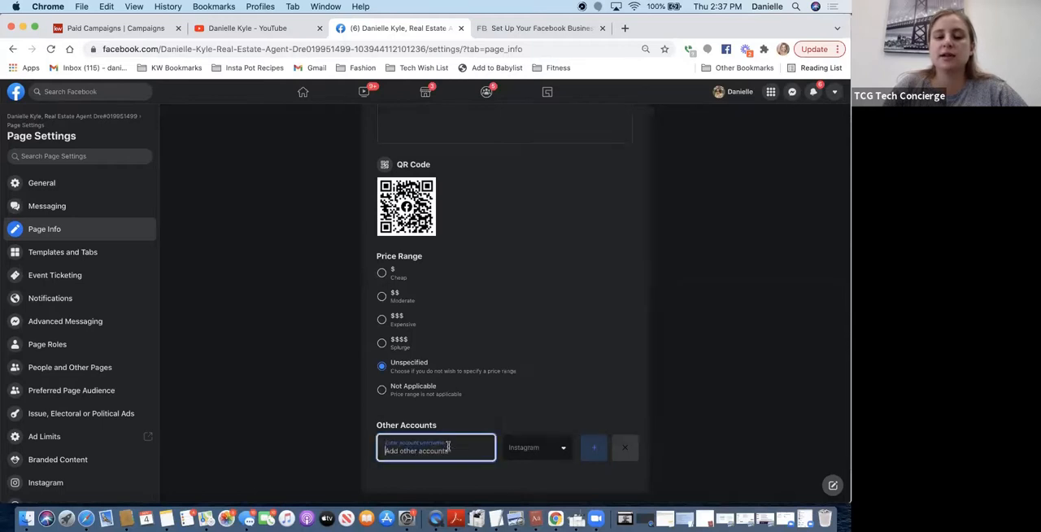
pyautogui.click(533, 446)
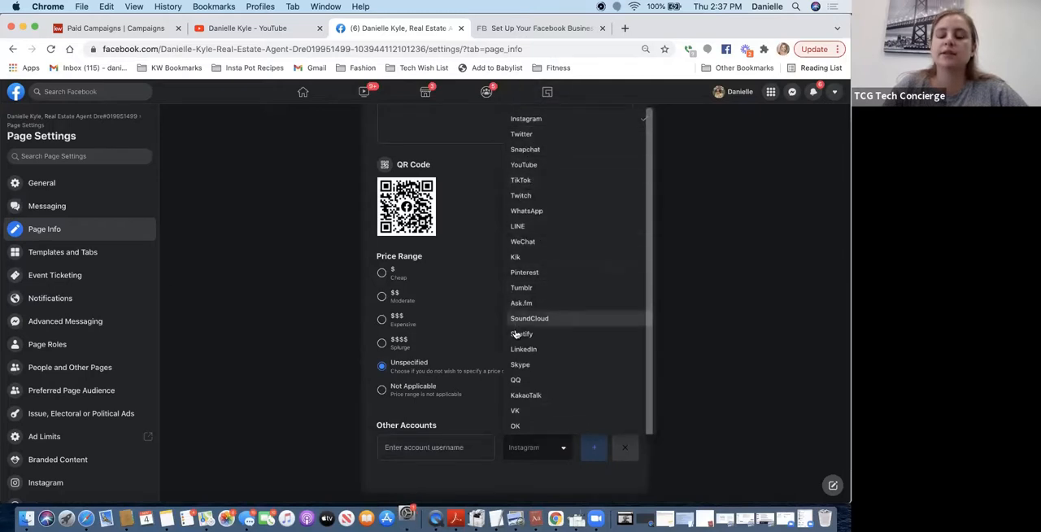
pyautogui.click(746, 176)
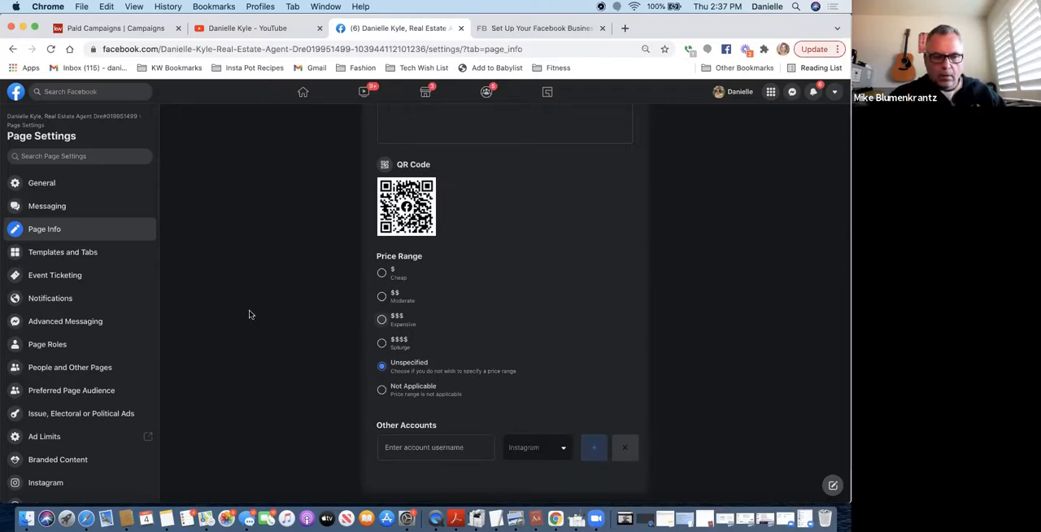
# - Review the Page's current template and its list of tabs, and view the Event Ticketing settings
pyautogui.click(50, 262)
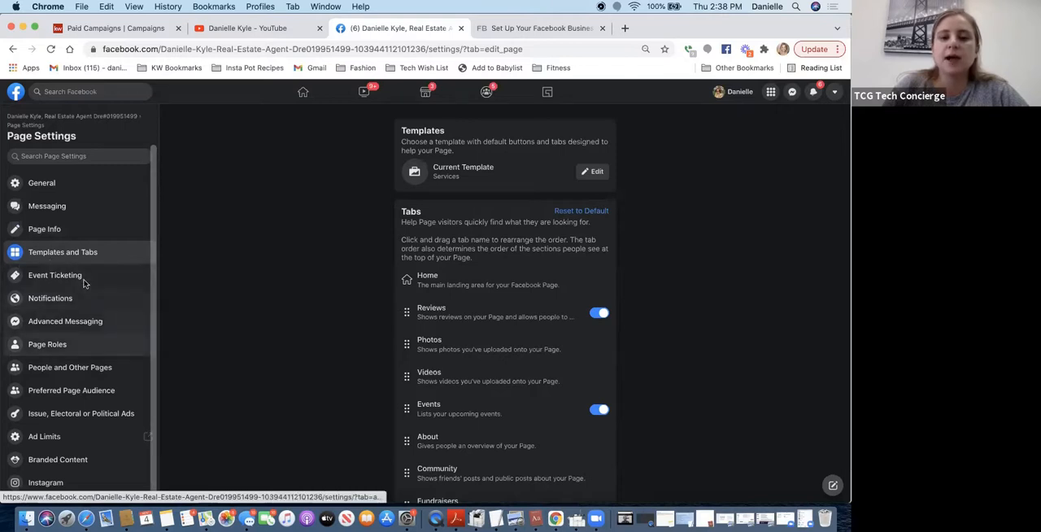
pyautogui.scroll(-5, 313, 282)
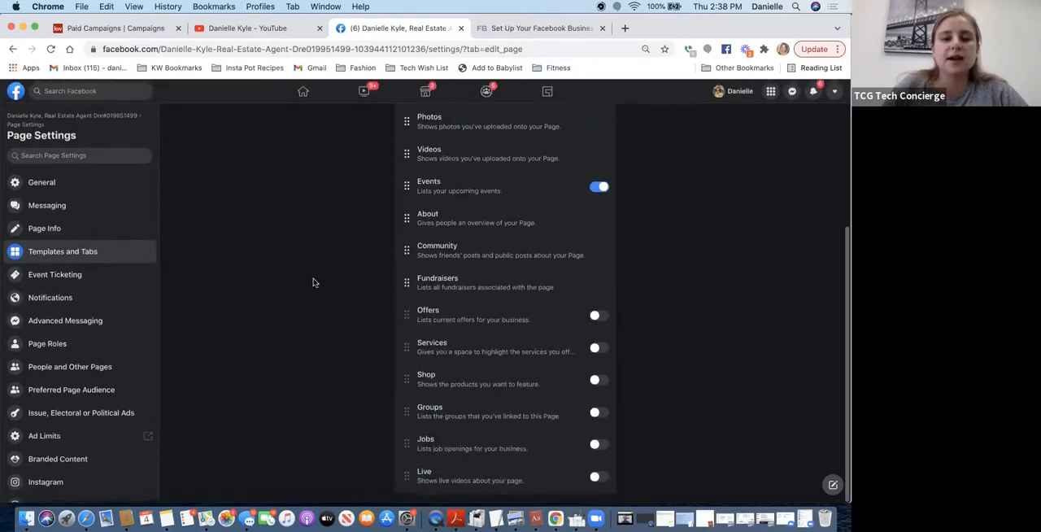
pyautogui.scroll(5, 313, 282)
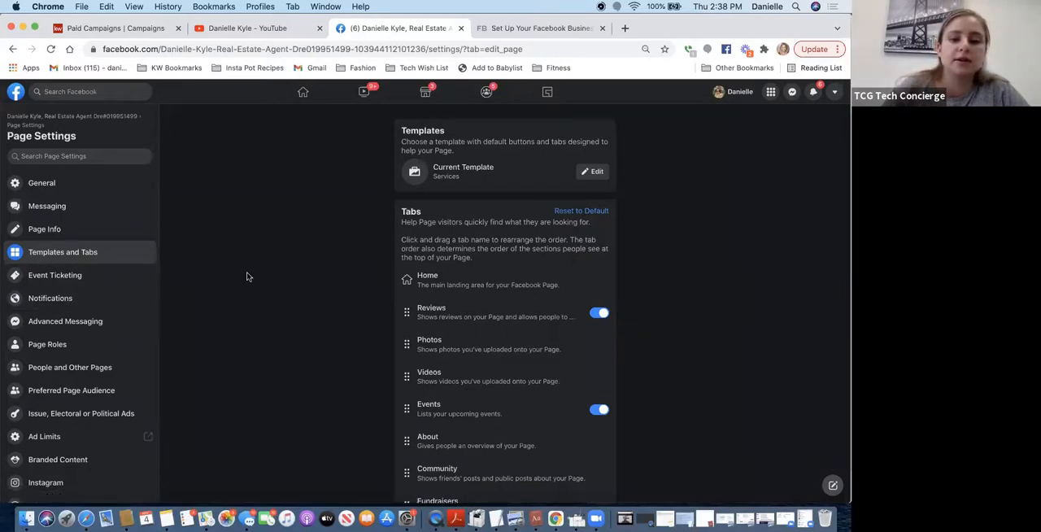
pyautogui.click(99, 278)
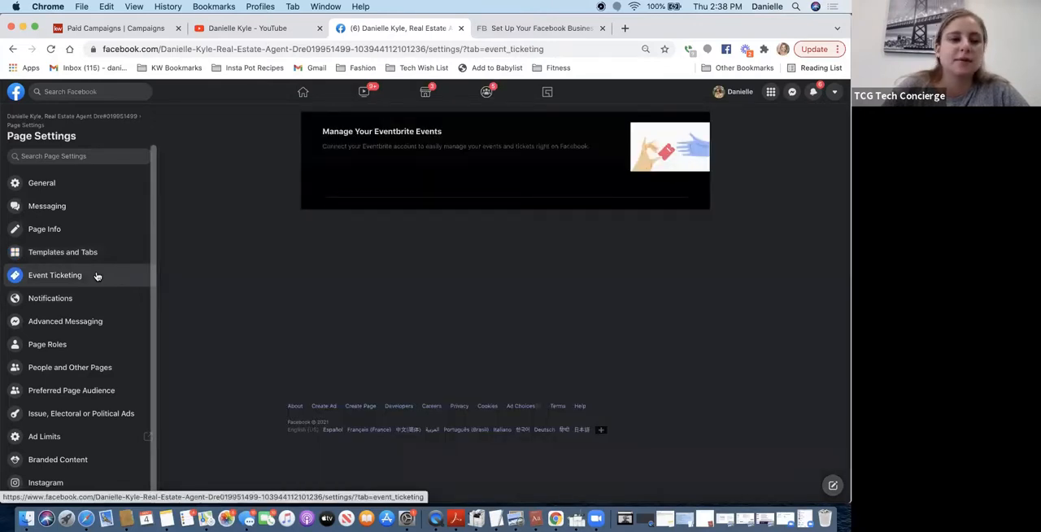
# - Review the Page's global notification options and the Page Interactions notification toggles
pyautogui.click(47, 300)
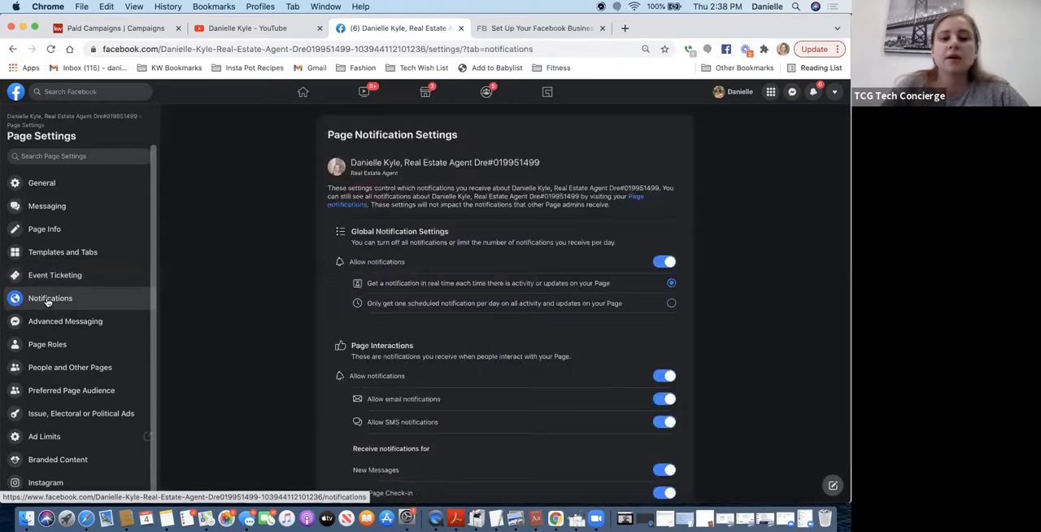
pyautogui.scroll(-2, 278, 261)
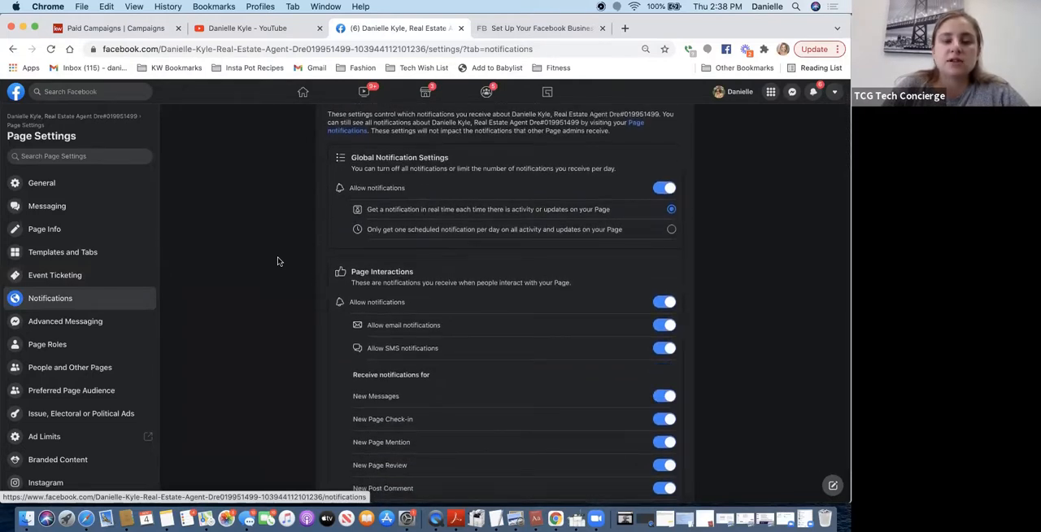
pyautogui.scroll(-1, 277, 261)
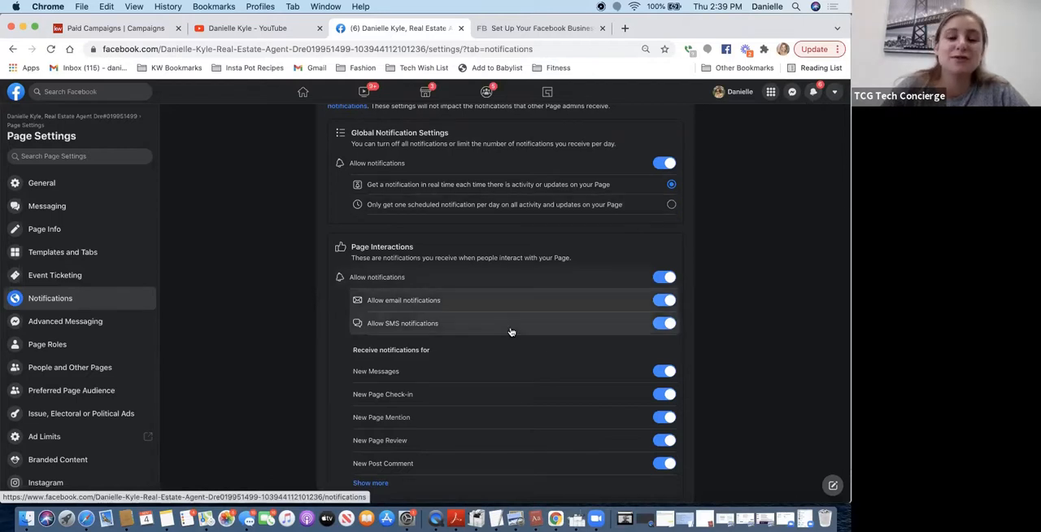
pyautogui.scroll(-1, 510, 331)
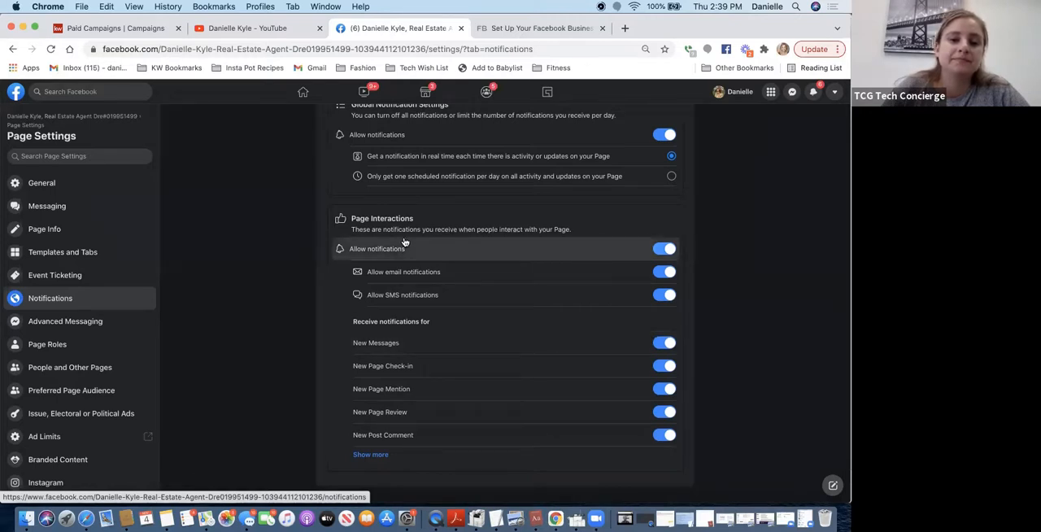
# - Examine the Advanced Messaging settings, from General Settings and Requested Features to High-Volume Messages and Feature Availability
pyautogui.click(55, 328)
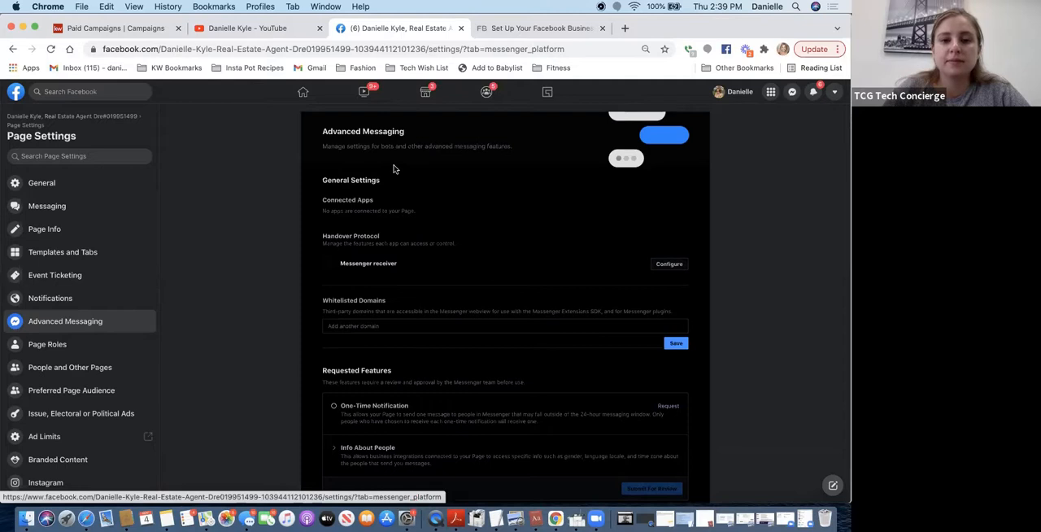
pyautogui.scroll(-3, 389, 204)
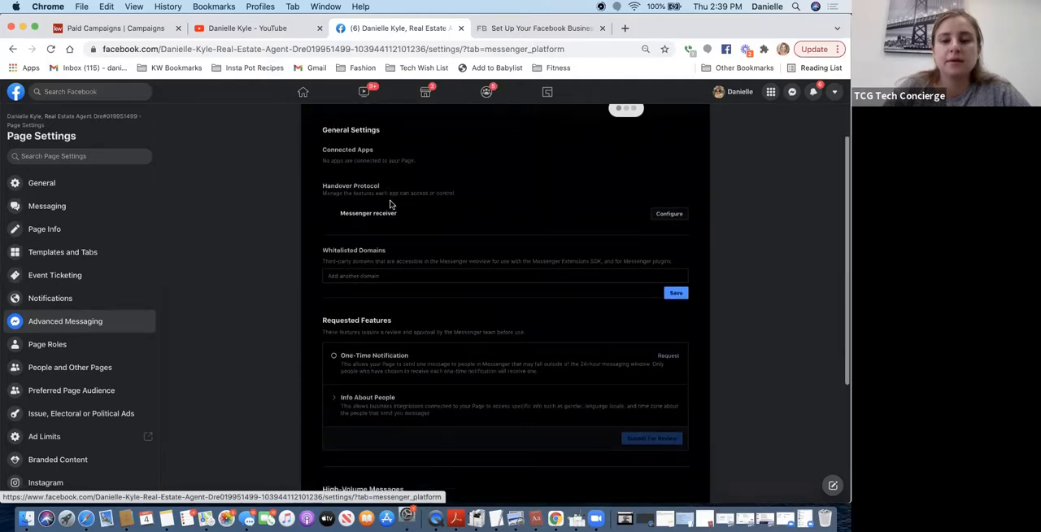
pyautogui.scroll(-1, 390, 204)
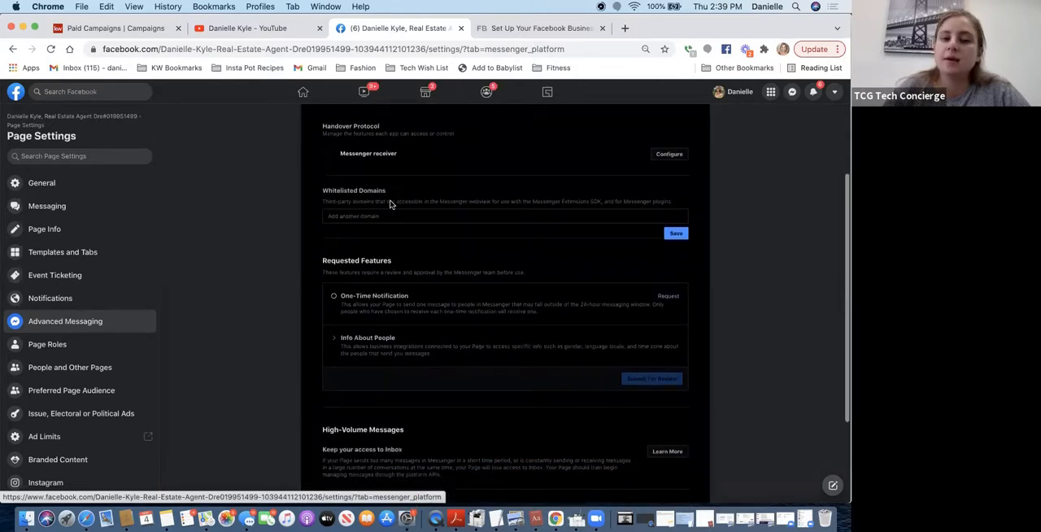
pyautogui.scroll(-1, 390, 204)
pyautogui.scroll(-1, 389, 204)
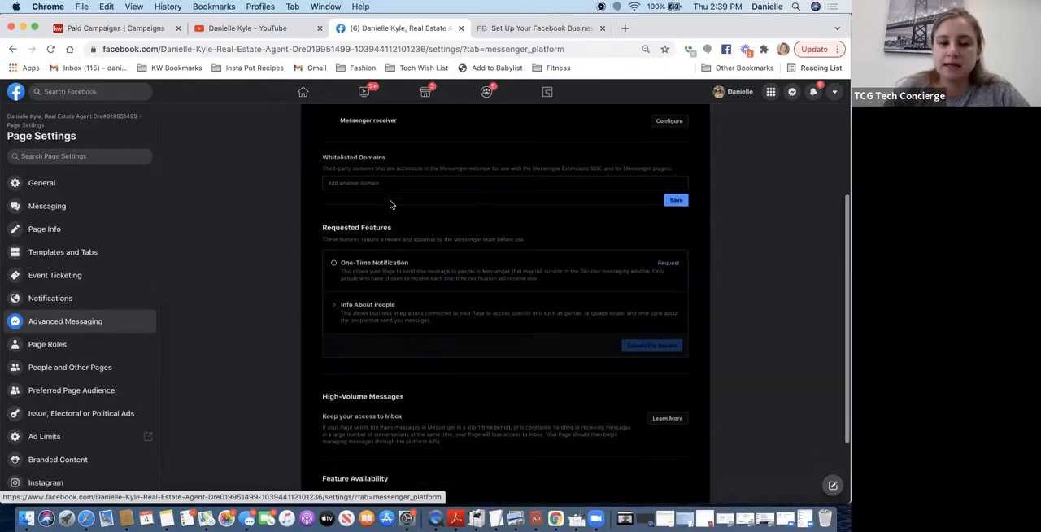
pyautogui.scroll(-2, 389, 204)
pyautogui.scroll(-2, 389, 205)
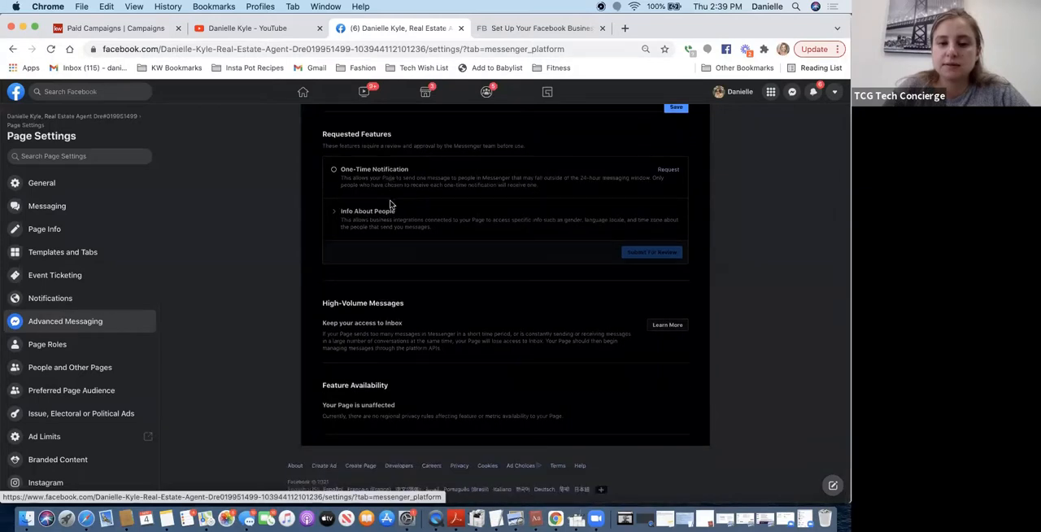
pyautogui.scroll(5, 389, 204)
pyautogui.scroll(2, 390, 204)
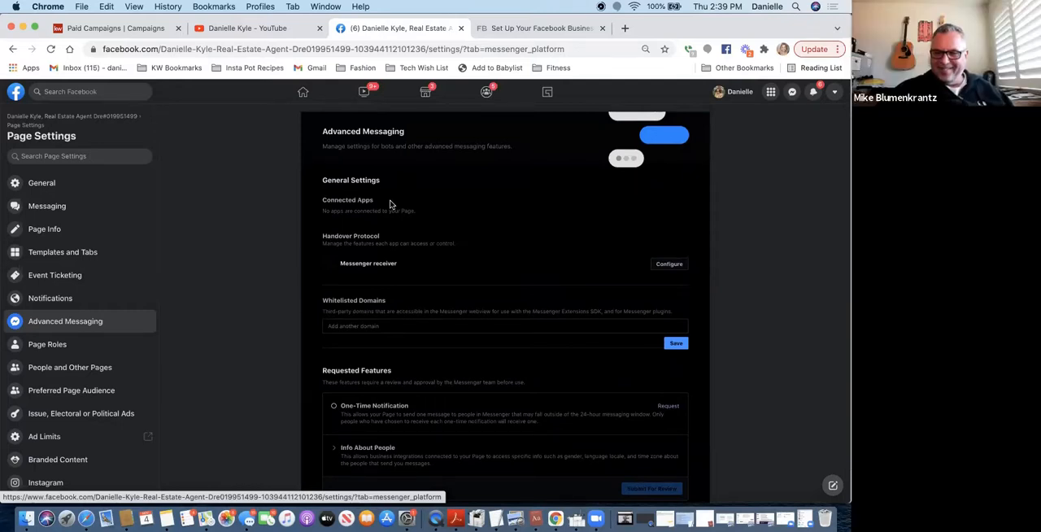
pyautogui.scroll(-5, 391, 204)
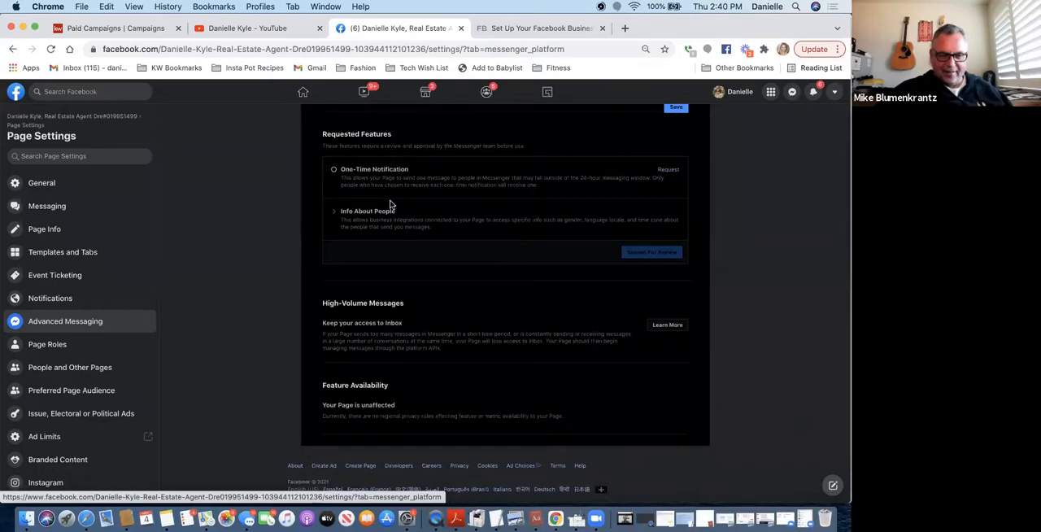
pyautogui.scroll(5, 388, 204)
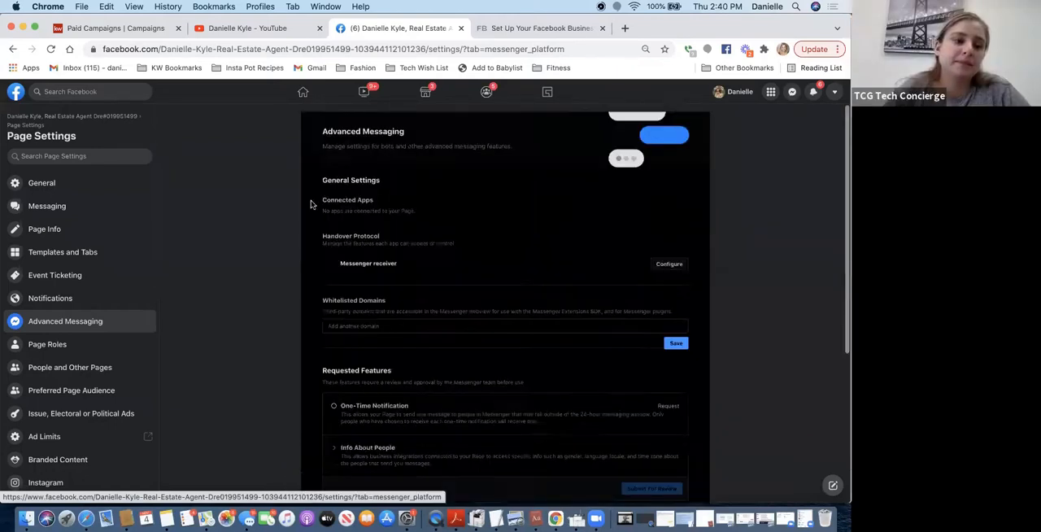
# - Under Page Roles, find a friend by full name, choose the Admin role for them and add them to the Page
pyautogui.click(53, 351)
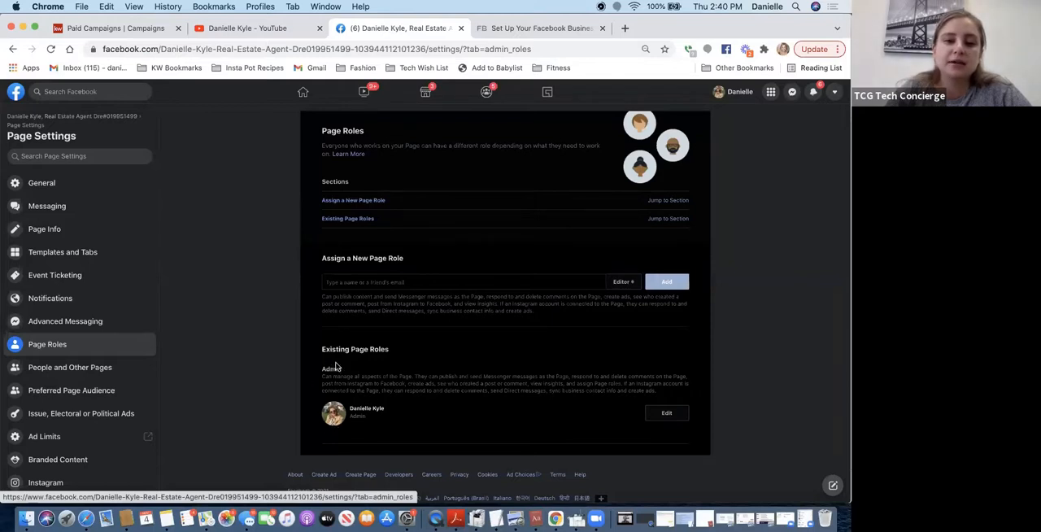
pyautogui.click(336, 281)
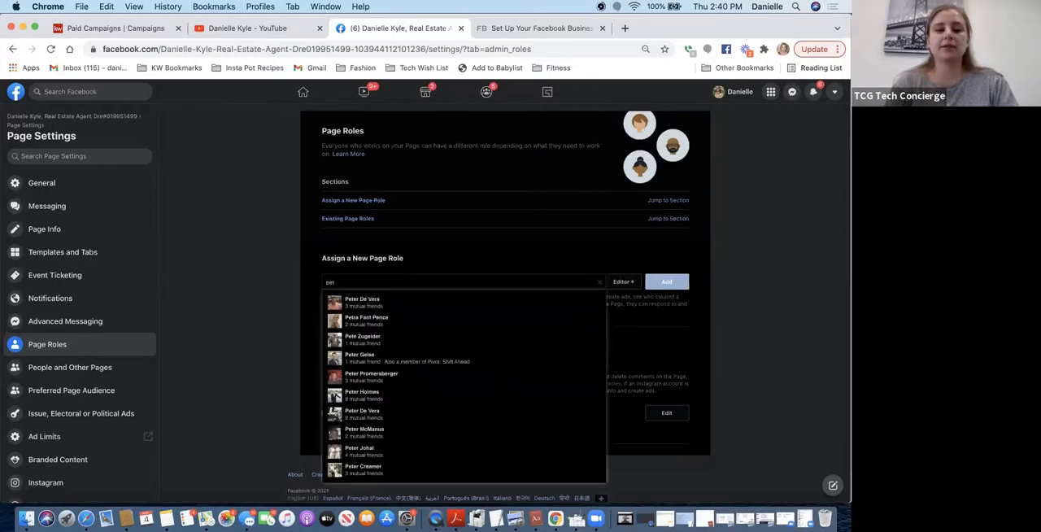
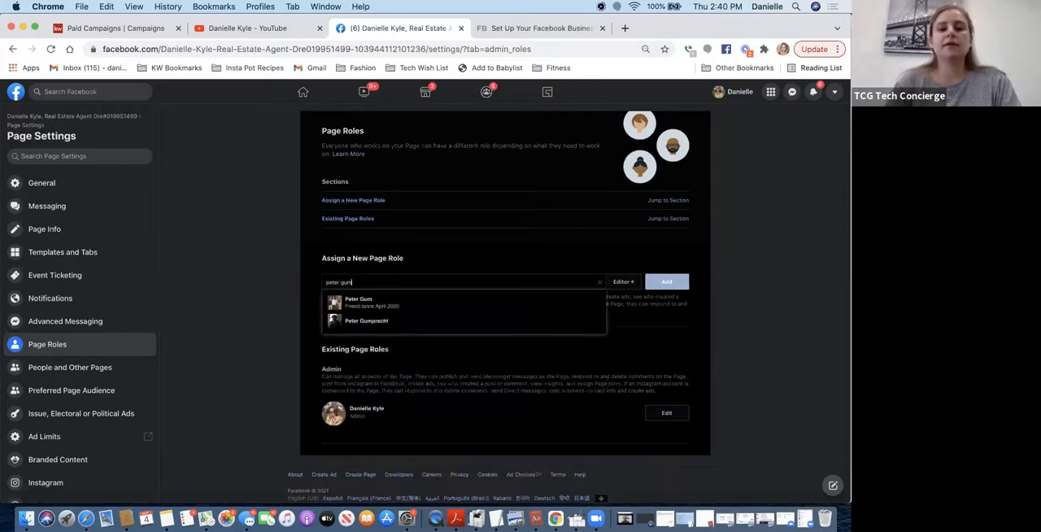
pyautogui.click(365, 302)
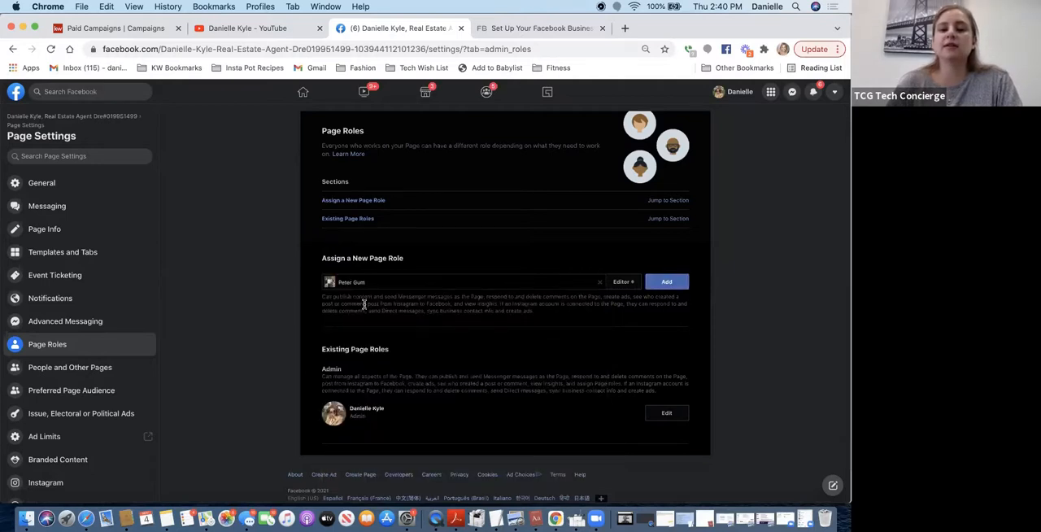
pyautogui.click(622, 284)
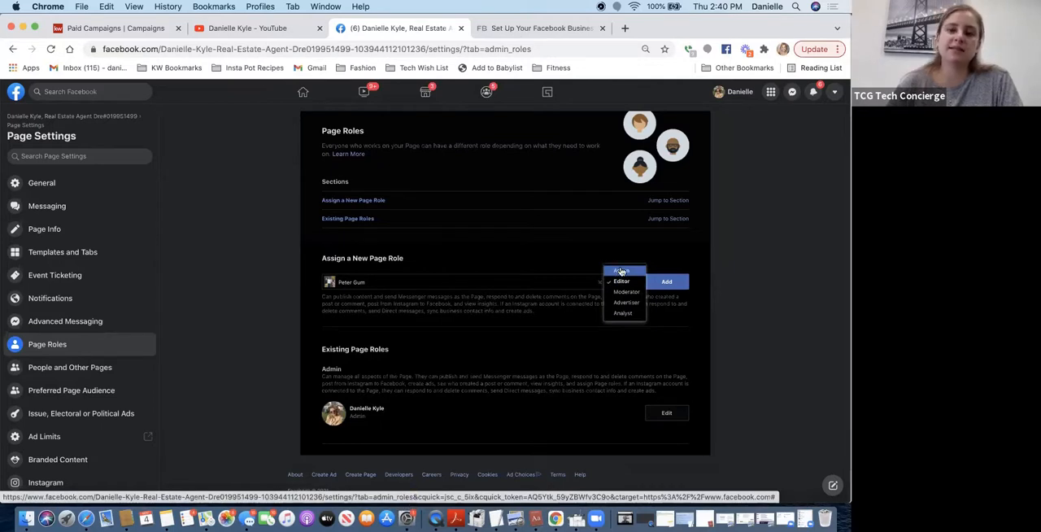
pyautogui.click(621, 270)
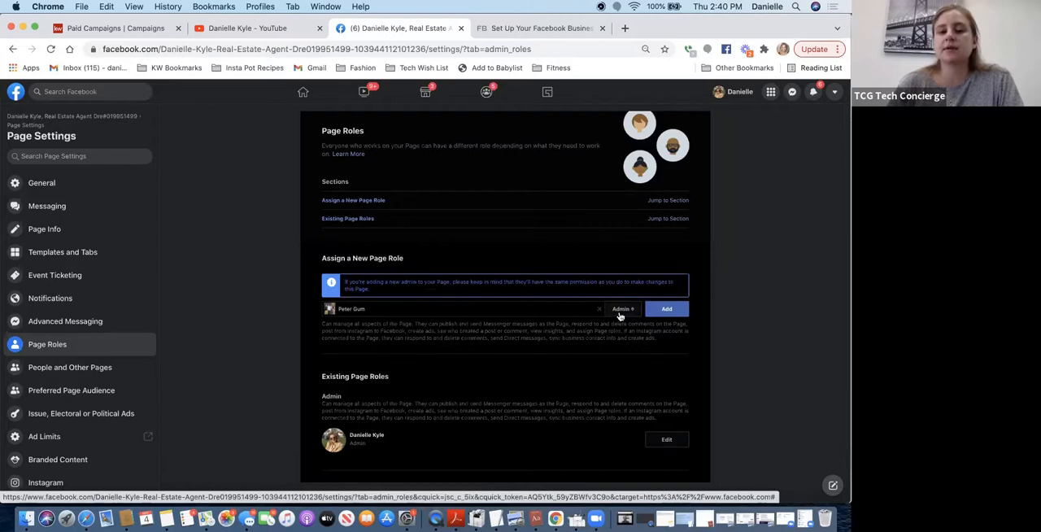
pyautogui.click(666, 310)
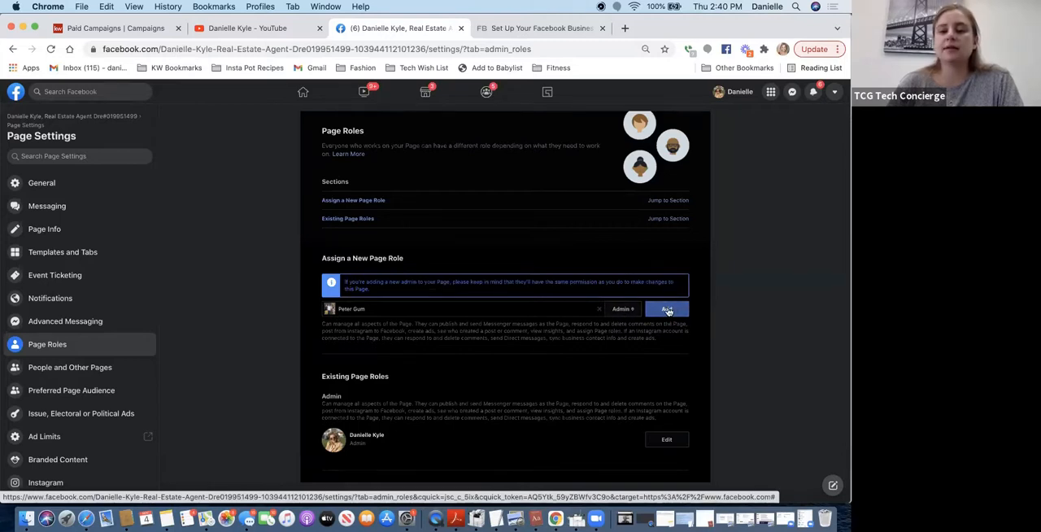
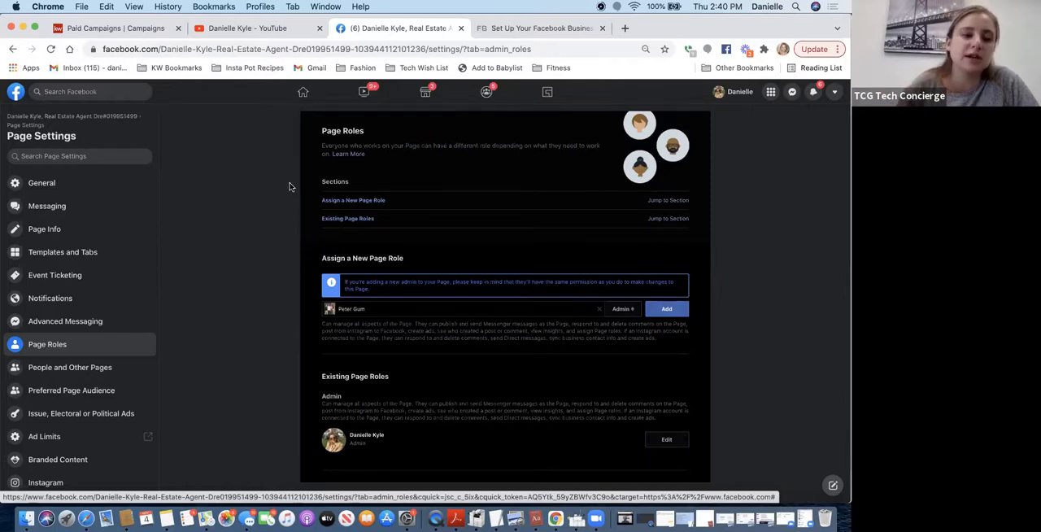
# - Clear the friend's name from the Assign a New Page Role section
pyautogui.scroll(-1, 217, 349)
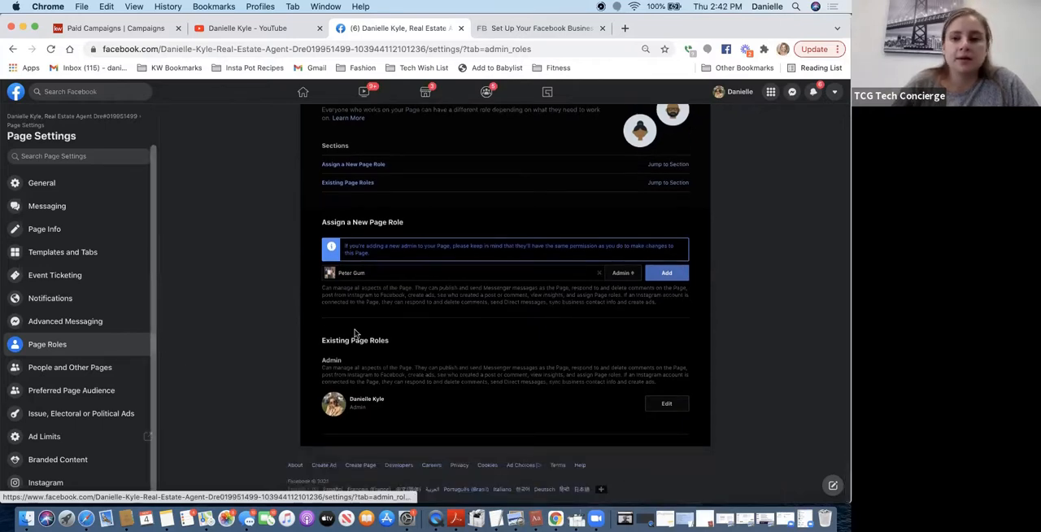
pyautogui.click(599, 274)
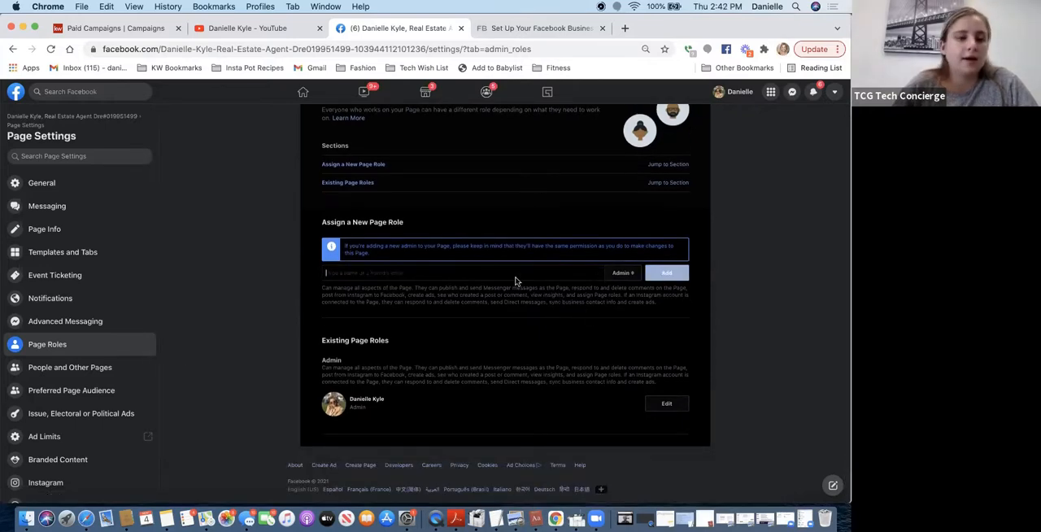
# - Review the Page's People and Other Pages, Preferred Page Audience and Ad Limits settings, and return to Page Settings
pyautogui.click(96, 368)
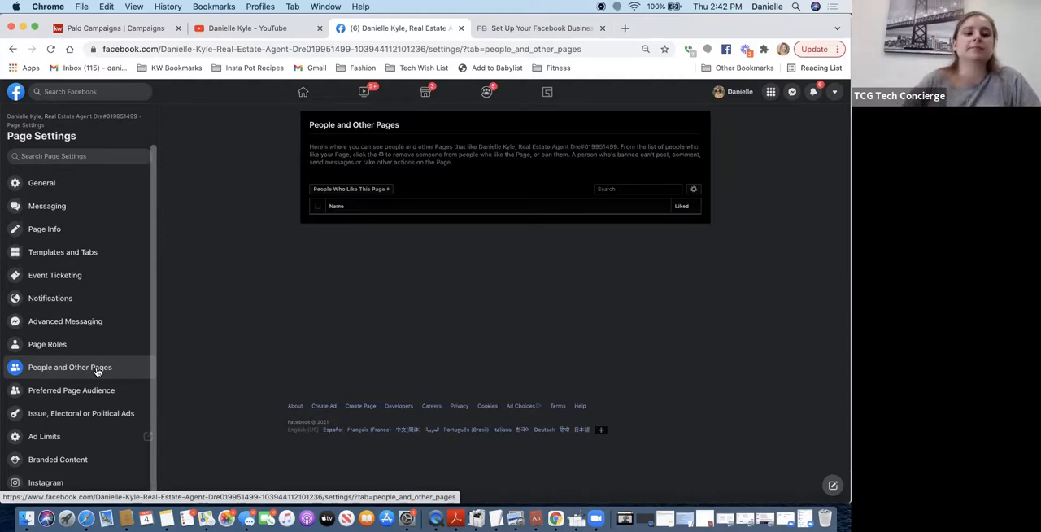
pyautogui.click(90, 391)
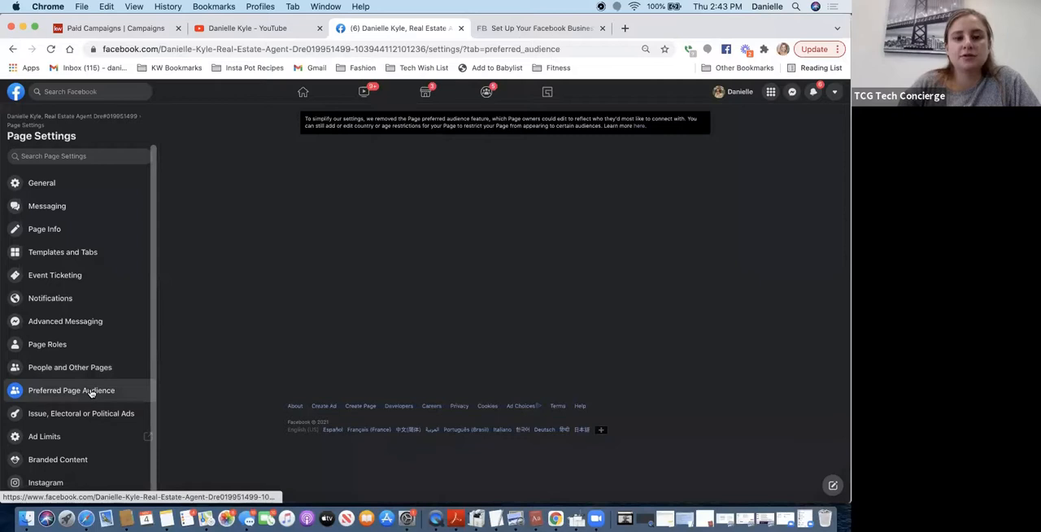
pyautogui.scroll(1, 430, 163)
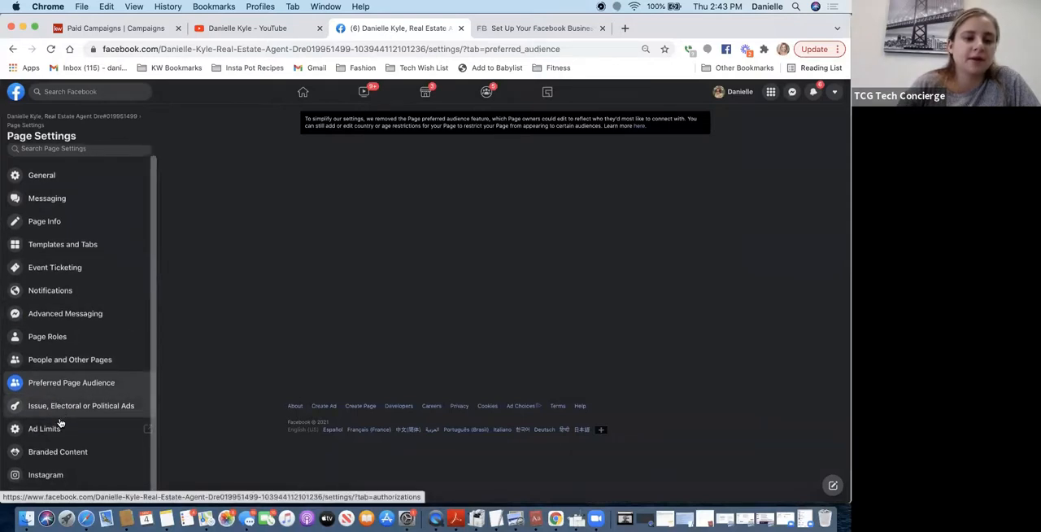
pyautogui.scroll(-5, 59, 422)
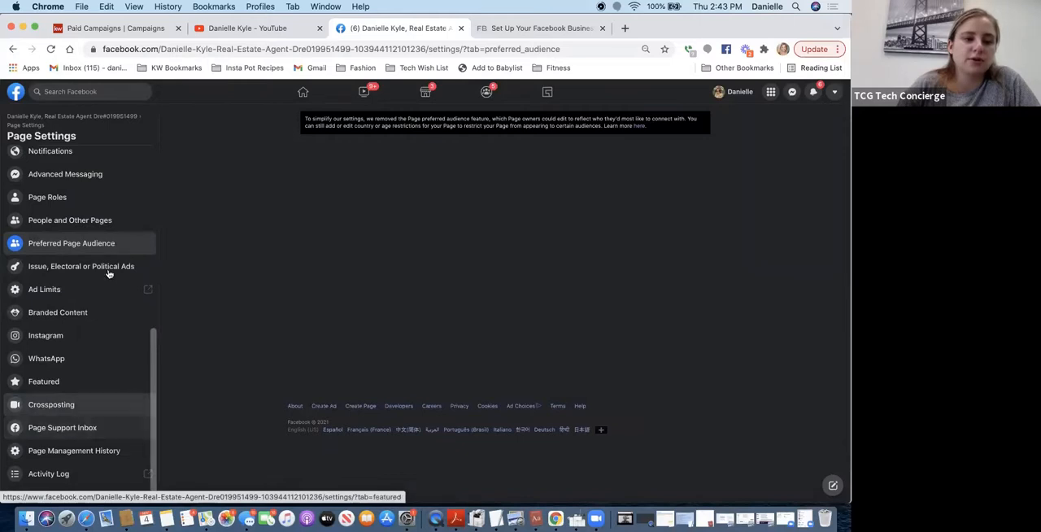
pyautogui.click(43, 292)
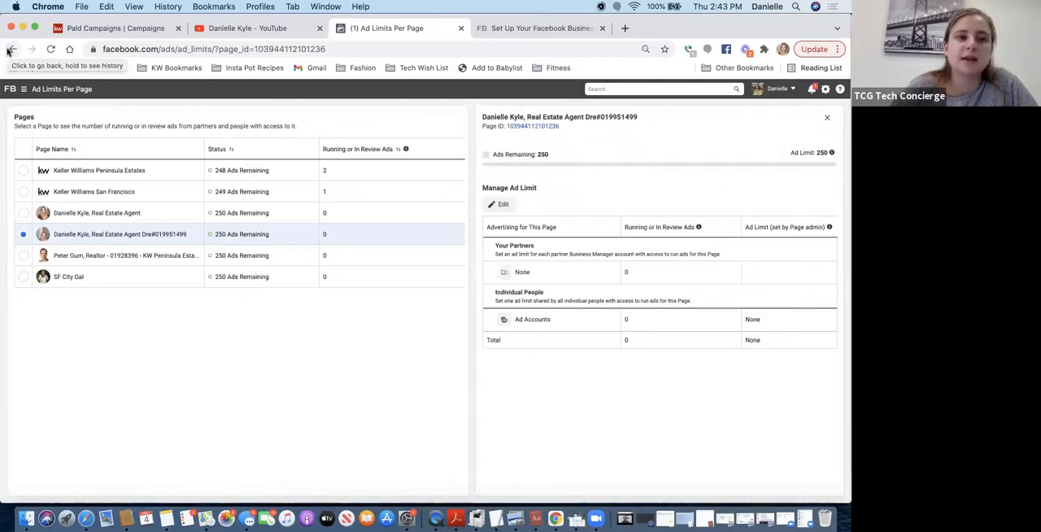
pyautogui.click(10, 50)
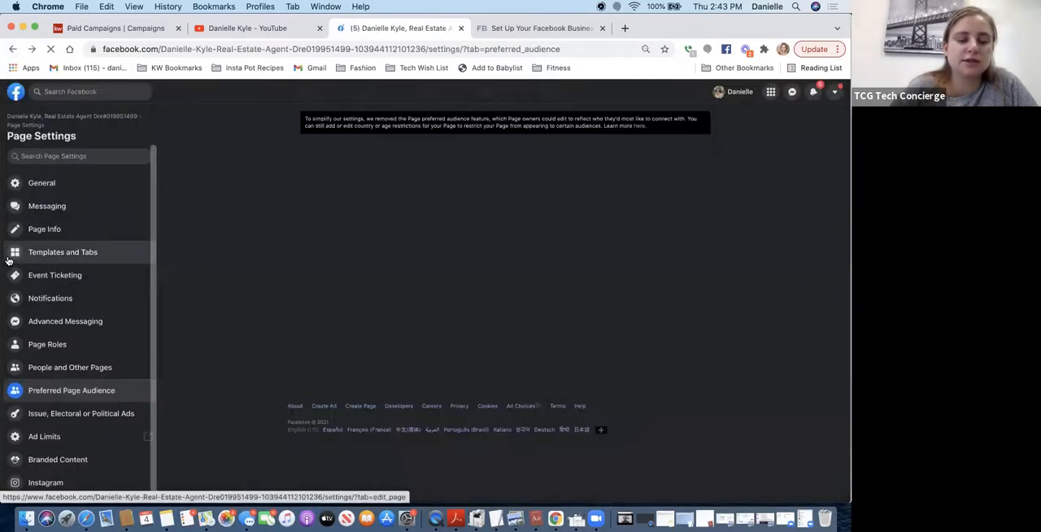
# - View the Branded Content settings, dismissing the ad permissions introduction, and go back towards Page Settings
pyautogui.scroll(-3, 41, 399)
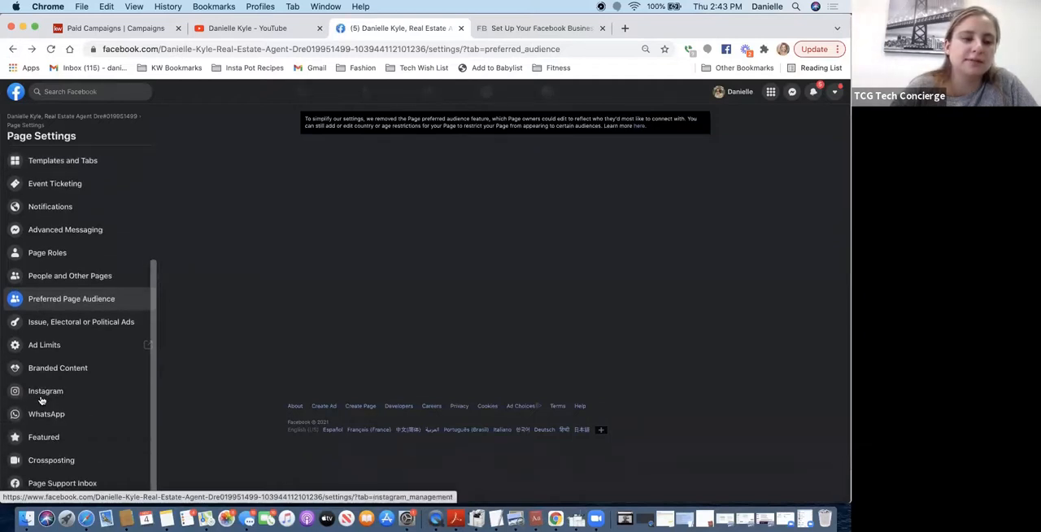
pyautogui.scroll(-2, 41, 399)
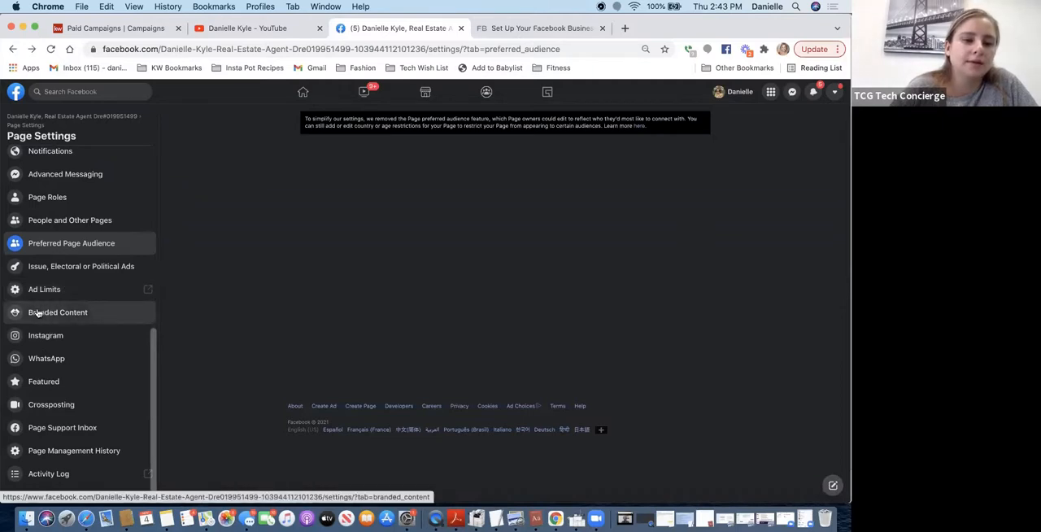
pyautogui.click(36, 313)
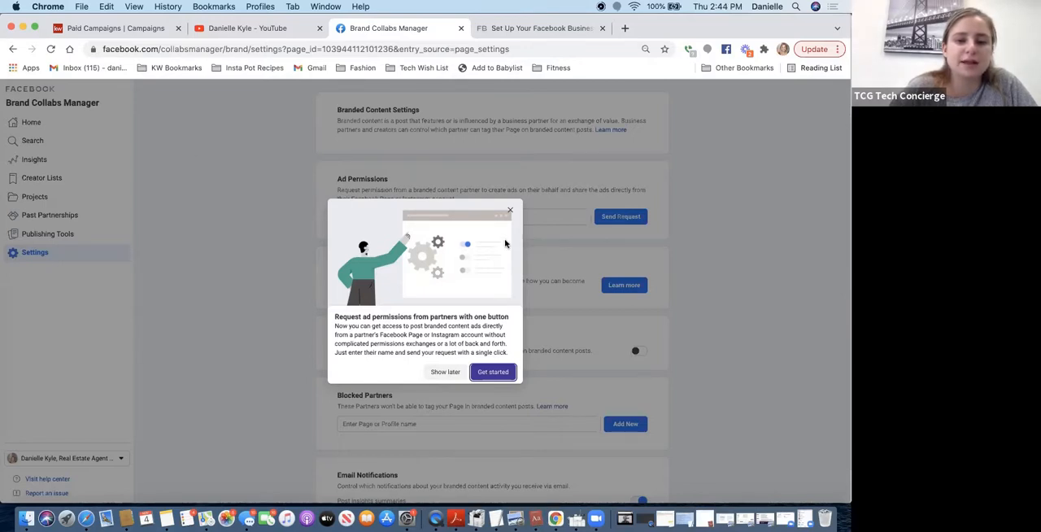
pyautogui.click(510, 211)
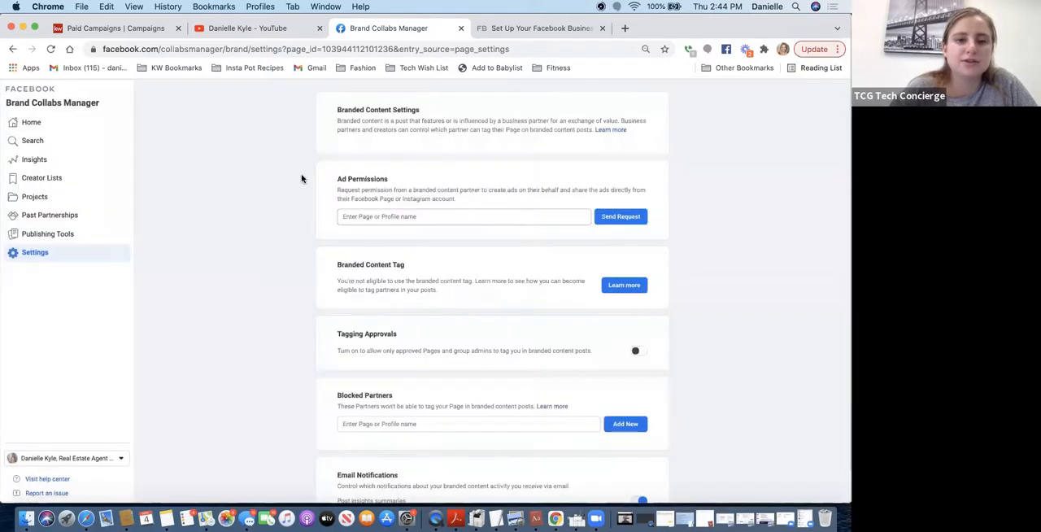
pyautogui.click(14, 50)
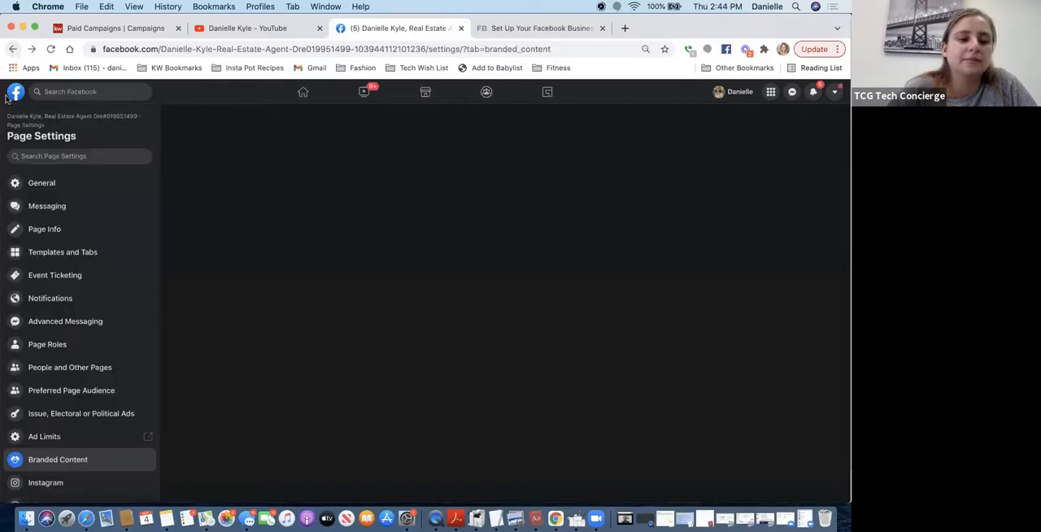
# - Dismiss the repeated ad permissions introduction and try to get back to Page Settings, checking the other open browser pages
pyautogui.scroll(-4, 50, 466)
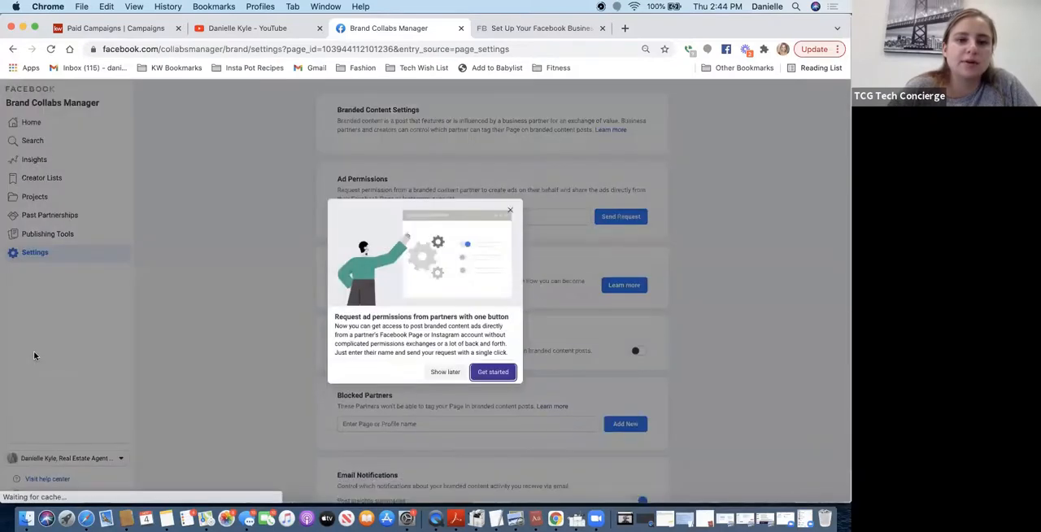
pyautogui.click(508, 211)
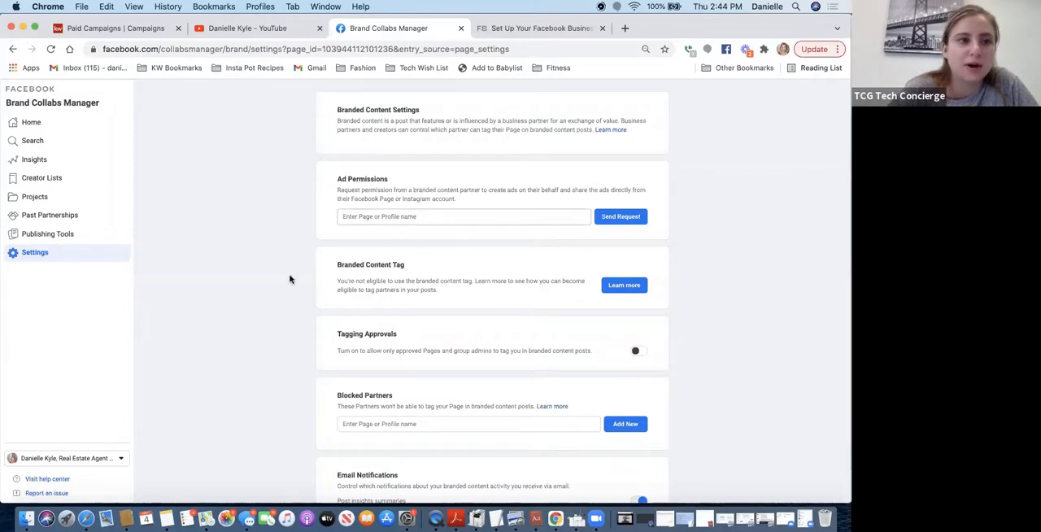
pyautogui.click(13, 49)
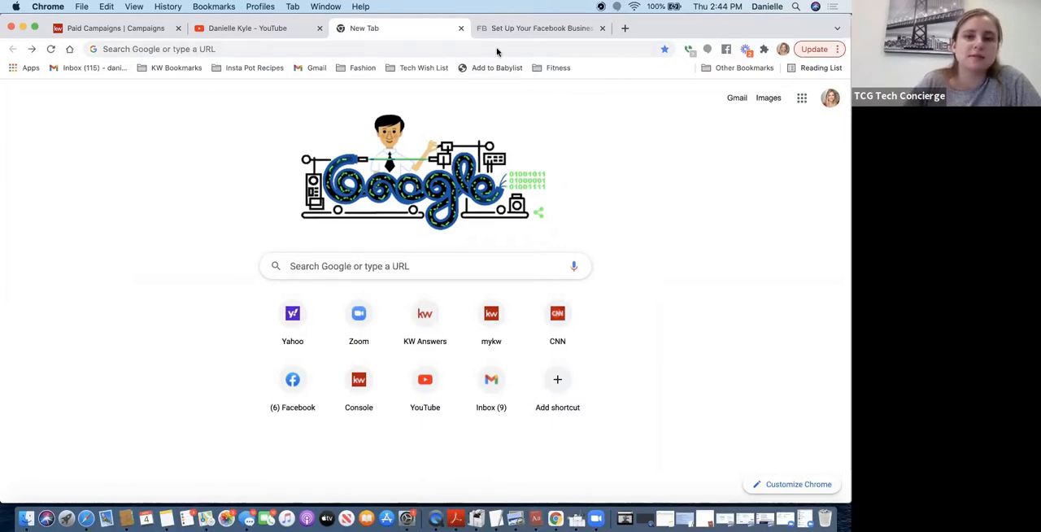
pyautogui.click(518, 29)
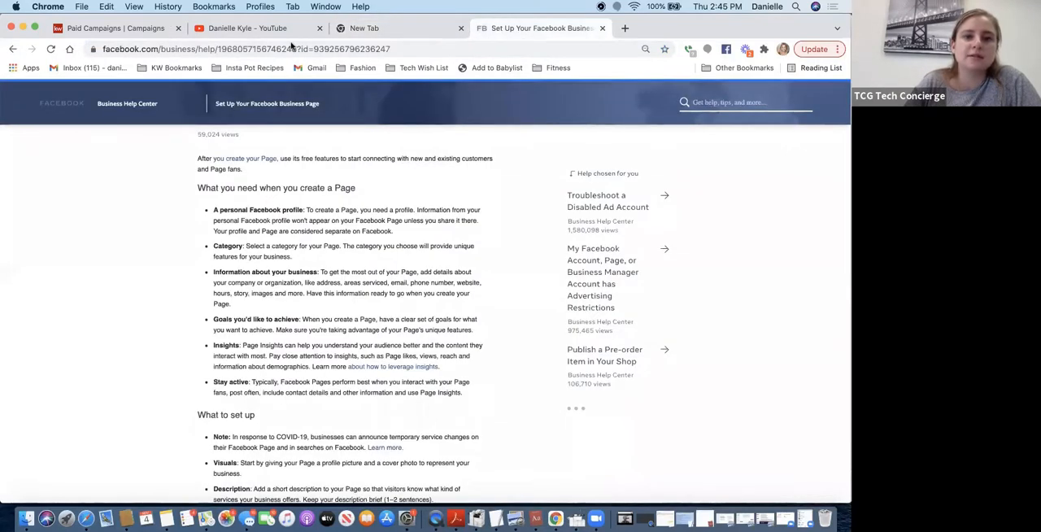
pyautogui.click(392, 30)
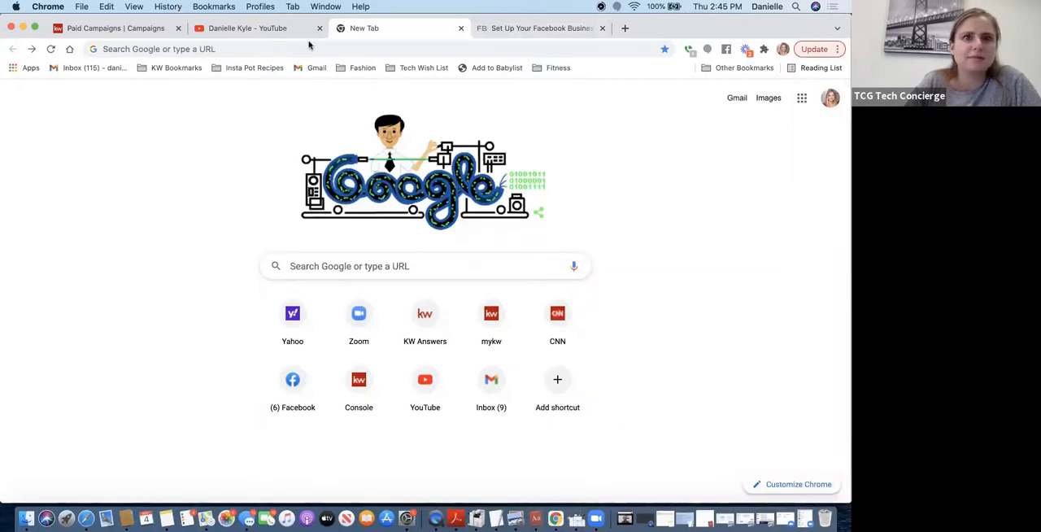
# - Try to reopen the Page's settings from the browser's recently visited pages
pyautogui.click(168, 6)
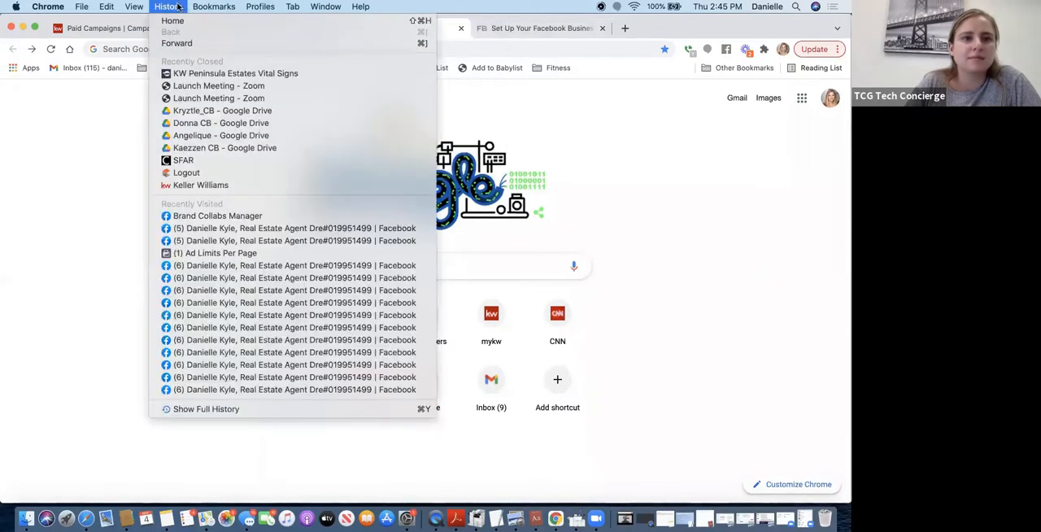
pyautogui.click(168, 7)
pyautogui.click(168, 6)
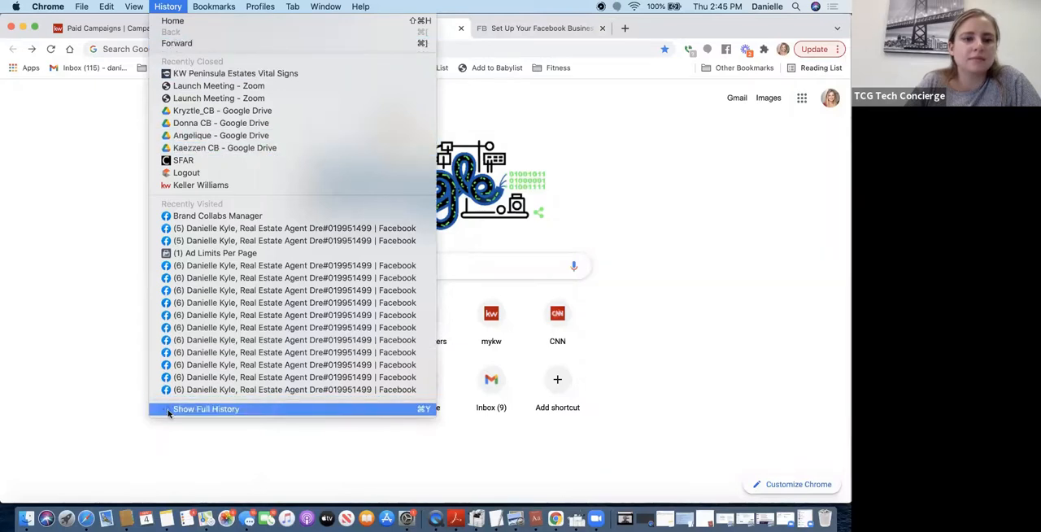
pyautogui.click(216, 229)
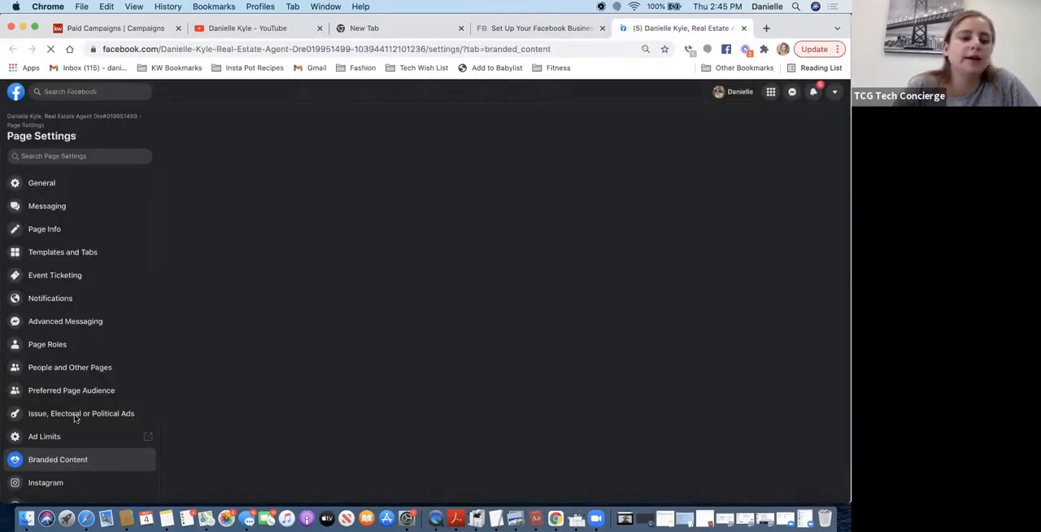
pyautogui.scroll(-4, 77, 419)
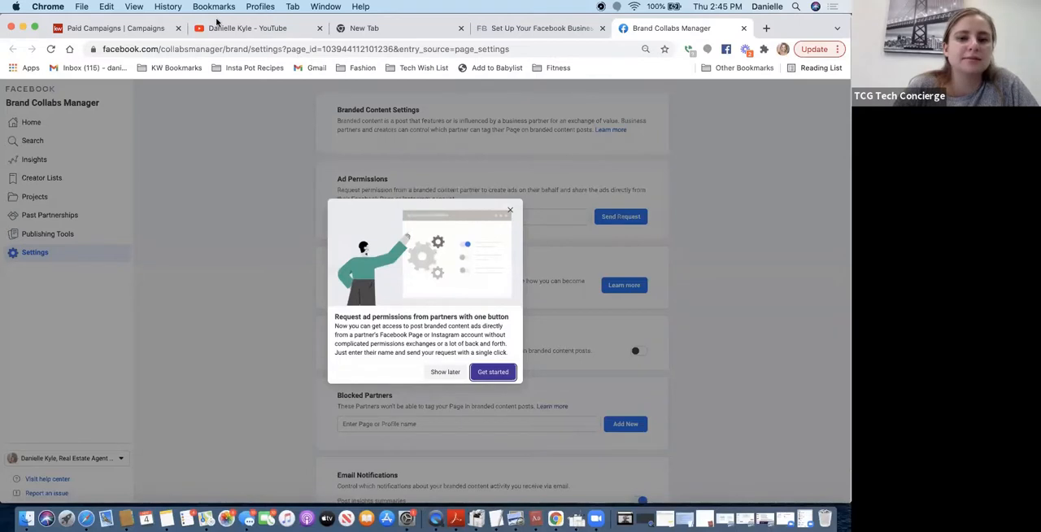
# - View the Brand Collabs Manager home and dismiss the notice about planning estimates and unique metrics
pyautogui.click(46, 127)
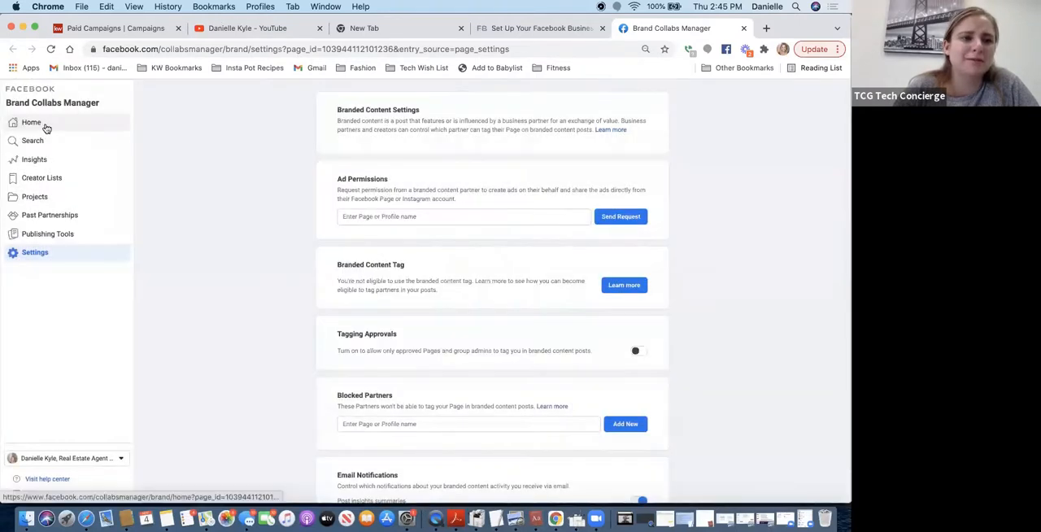
pyautogui.click(36, 124)
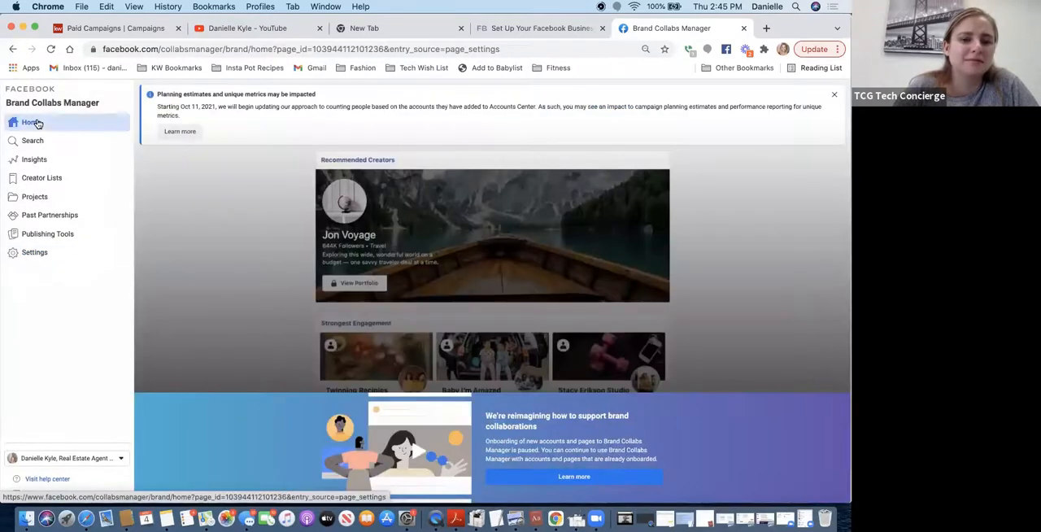
pyautogui.click(834, 94)
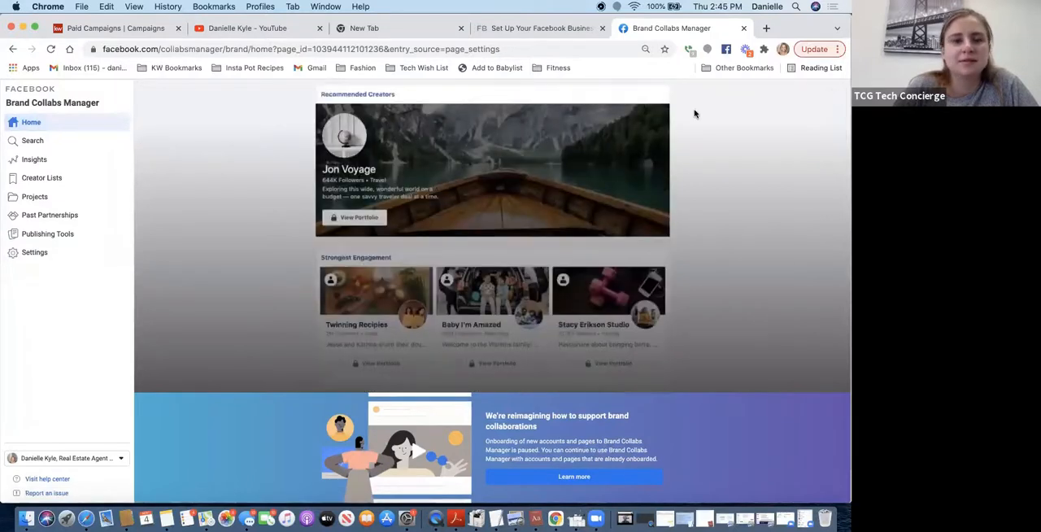
# - Reopen the Page's People and Other Pages settings from the full browsing history
pyautogui.rightClick(12, 48)
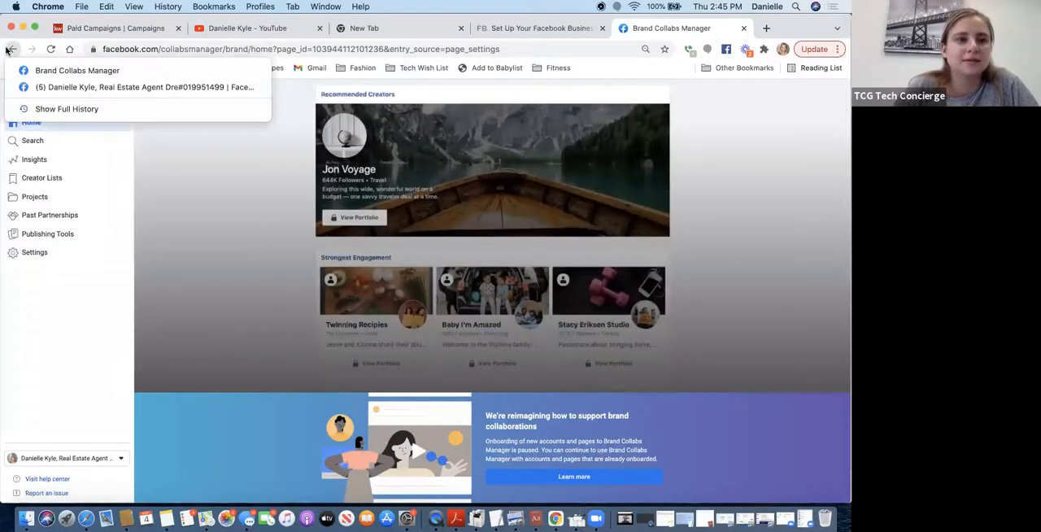
pyautogui.click(47, 109)
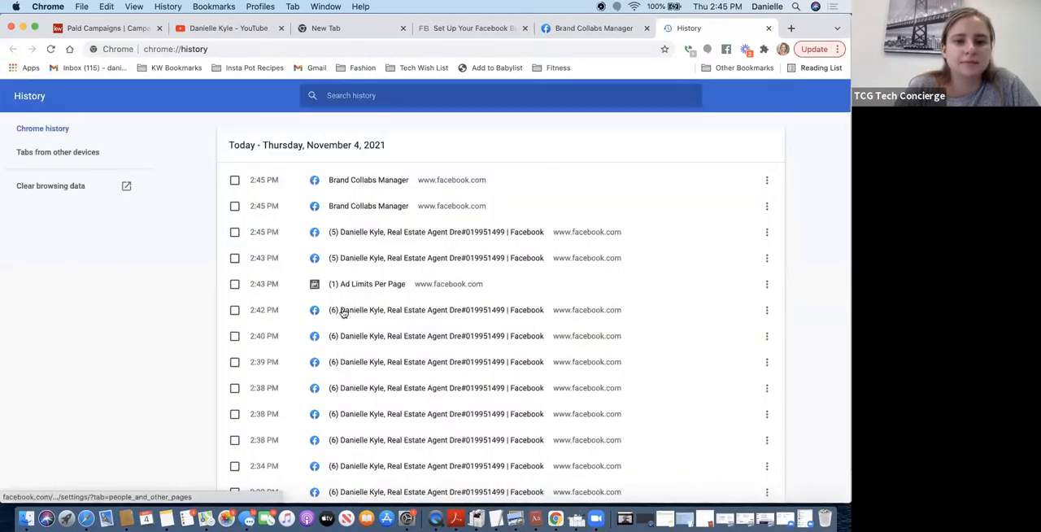
pyautogui.click(341, 313)
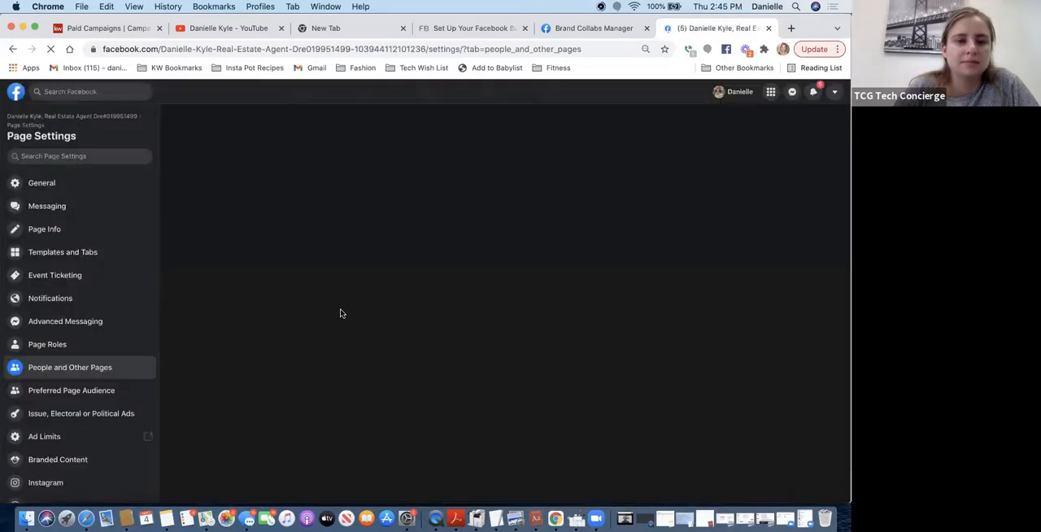
# - Review the Page Management History and the Page's Activity Log
pyautogui.scroll(-5, 57, 458)
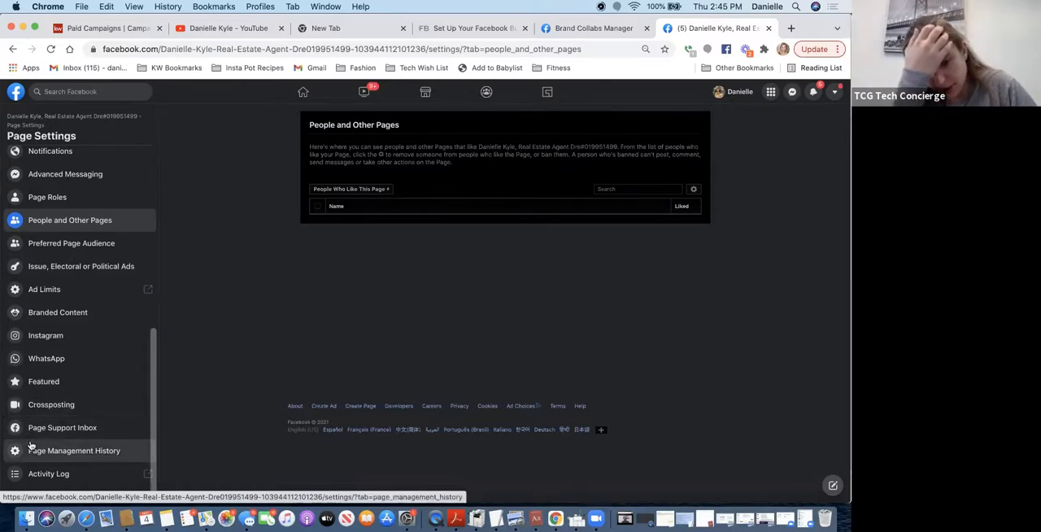
pyautogui.click(30, 445)
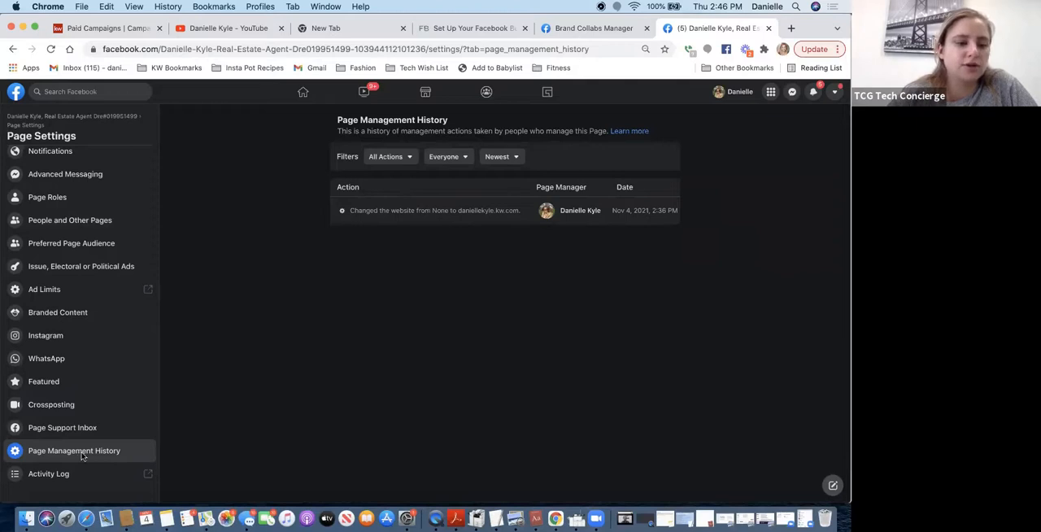
pyautogui.click(49, 475)
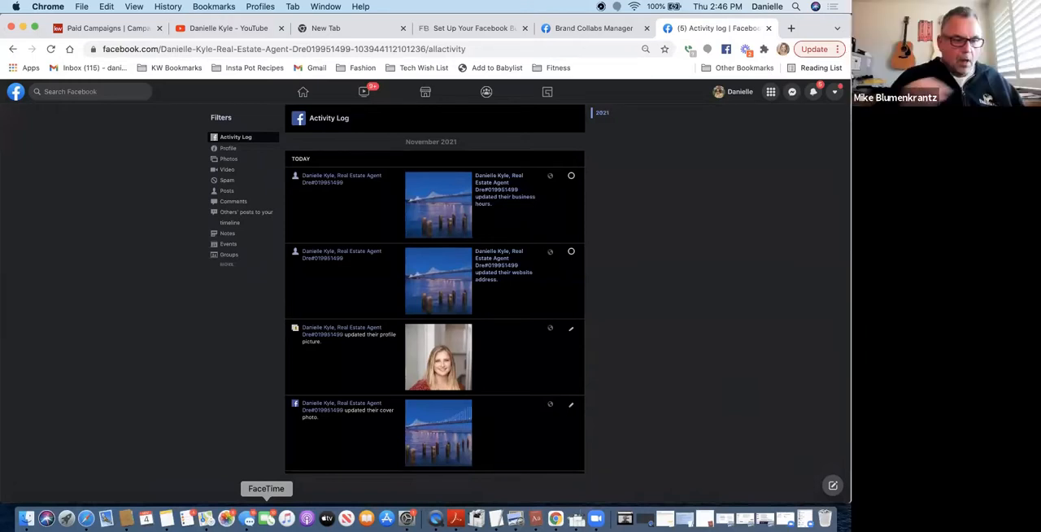
# - Leave the Activity Log, return to the Facebook home and open the new real estate agent Page from all managed Pages
pyautogui.click(13, 50)
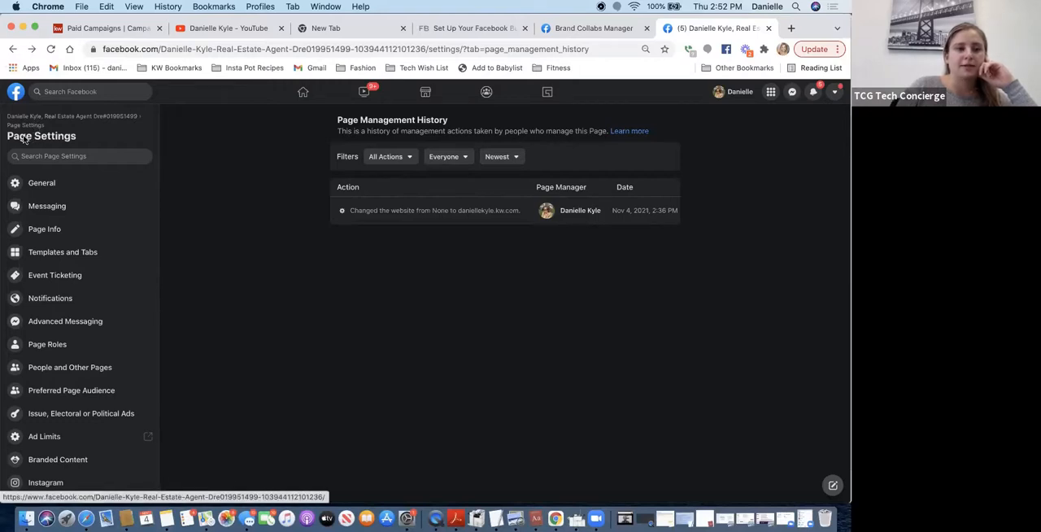
pyautogui.click(14, 94)
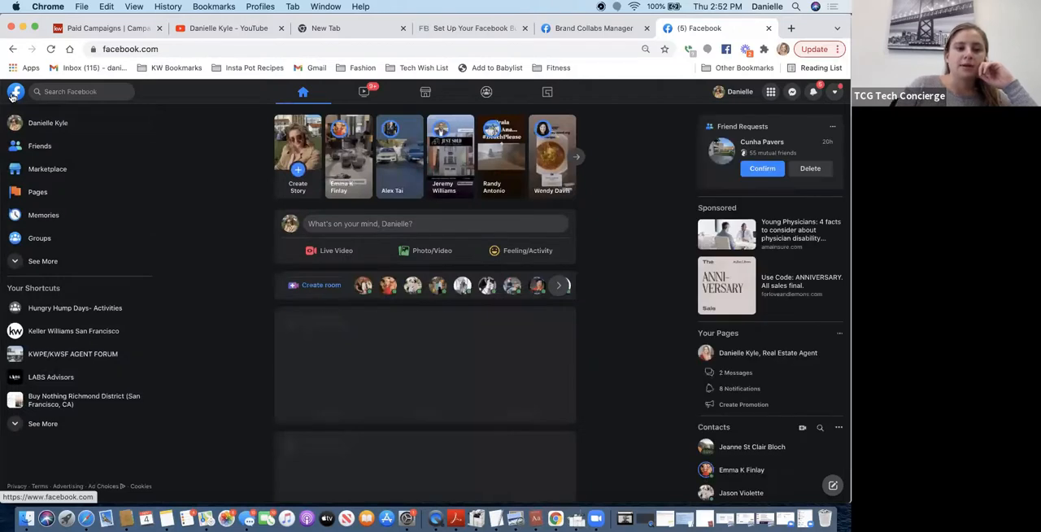
pyautogui.click(33, 192)
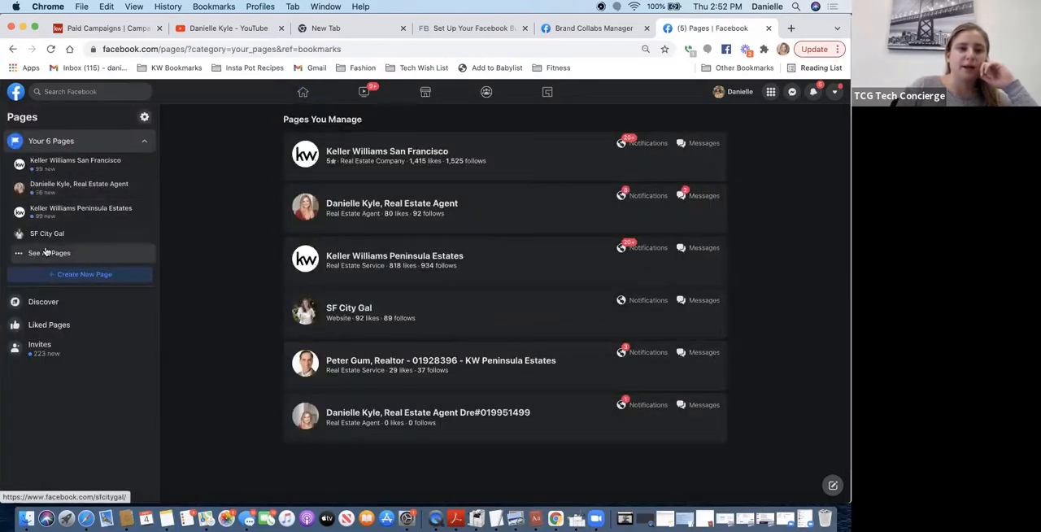
pyautogui.click(43, 253)
pyautogui.click(90, 291)
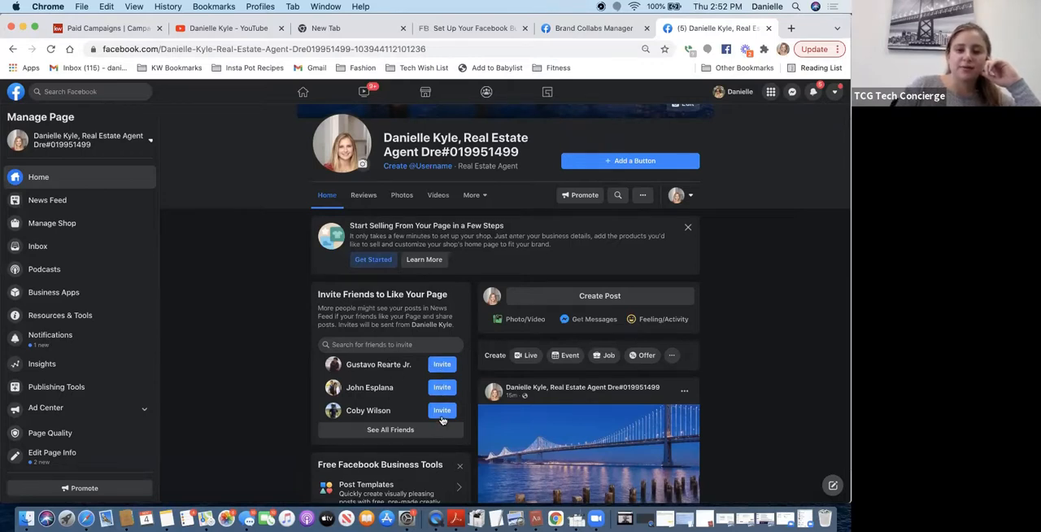
# - Open the list of all friends to invite to like the Page, enable also sending each invite in Messenger, and close it without sending
pyautogui.click(400, 432)
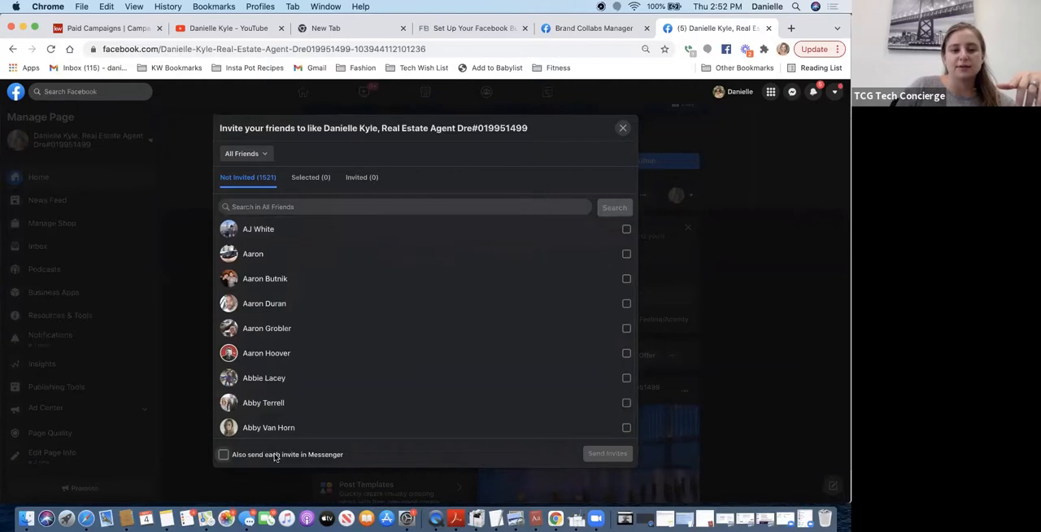
pyautogui.moveTo(274, 457)
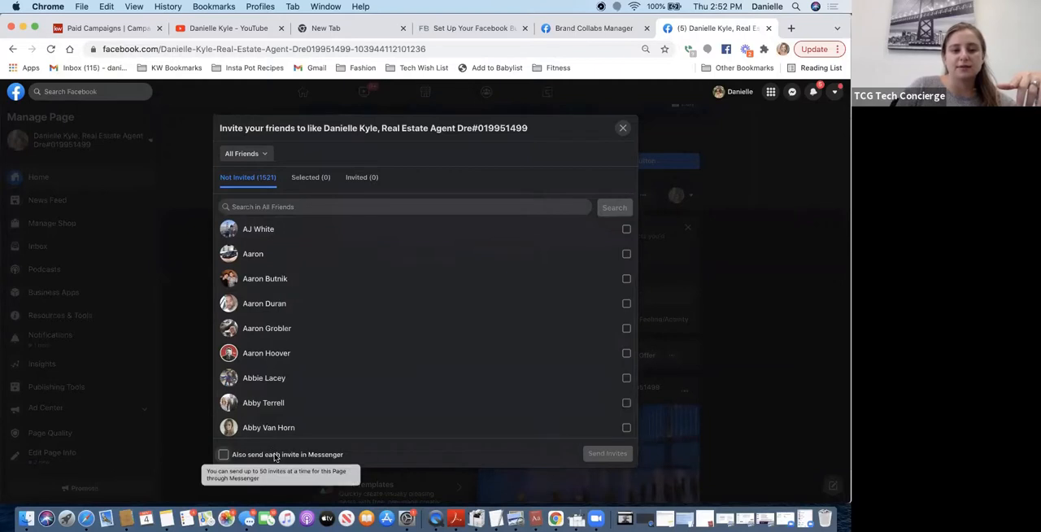
pyautogui.click(222, 457)
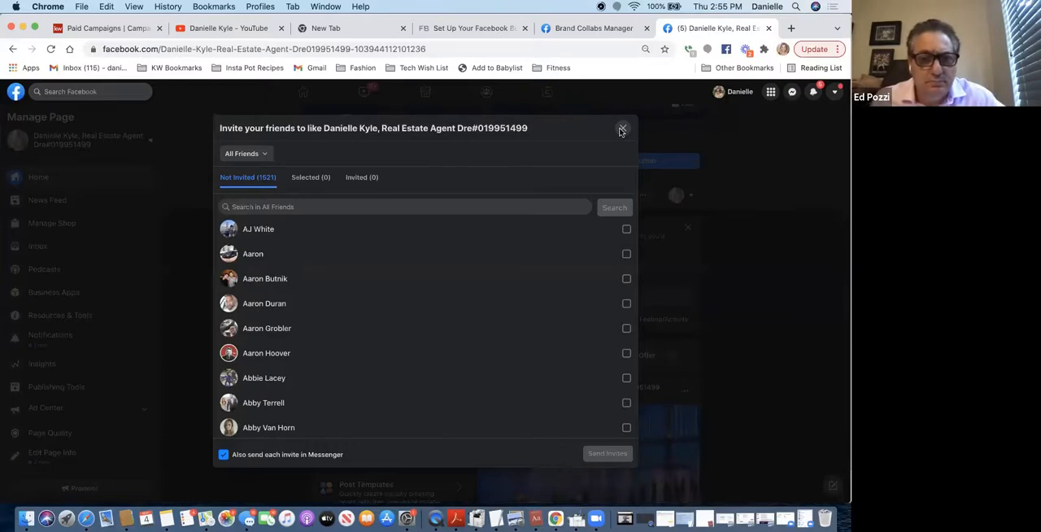
pyautogui.click(622, 130)
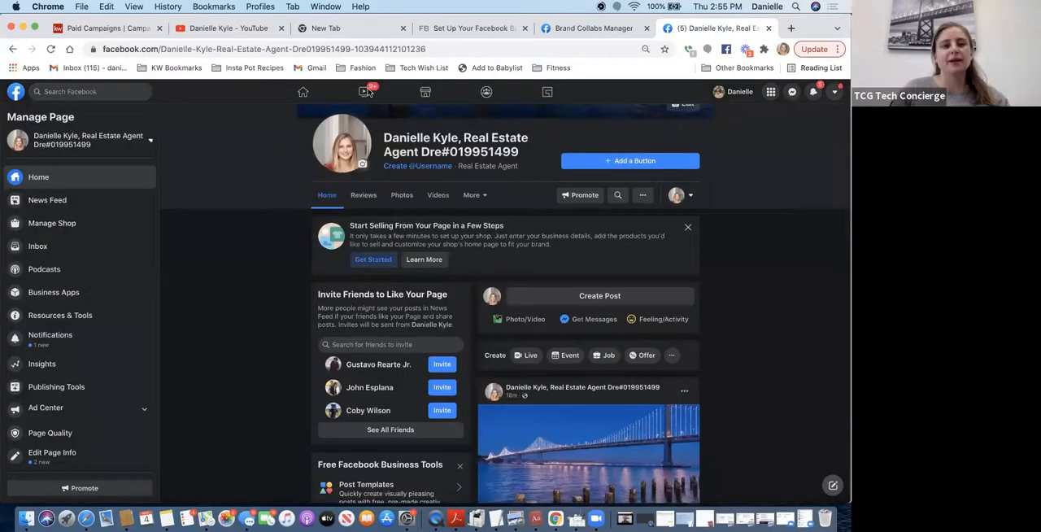